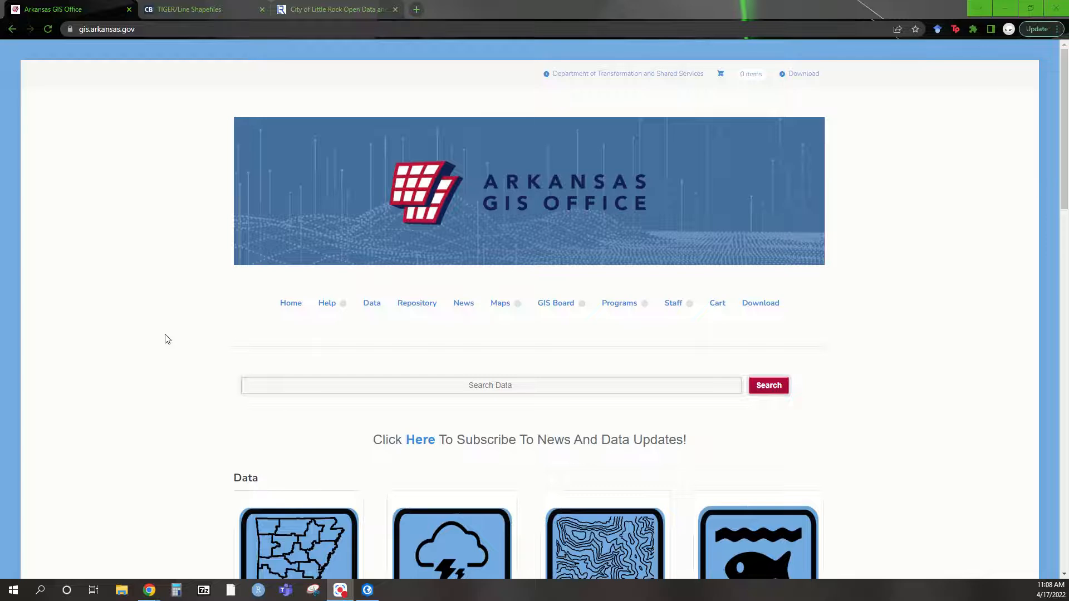
Scroll down the Arkansas GIS Office home page to view the Data category tiles.
{"action": "scroll", "coordinate": [168, 341], "scroll_direction": "down", "scroll_amount": 2}
{"action": "scroll", "coordinate": [168, 341], "scroll_direction": "down", "scroll_amount": 3}
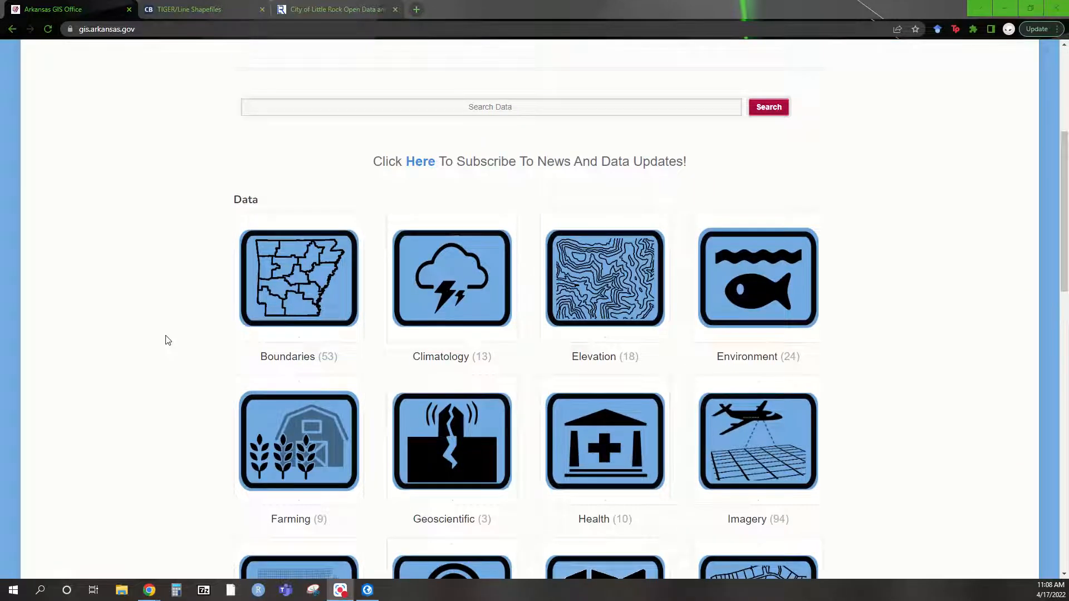
{"action": "scroll", "coordinate": [168, 341], "scroll_direction": "down", "scroll_amount": 5}
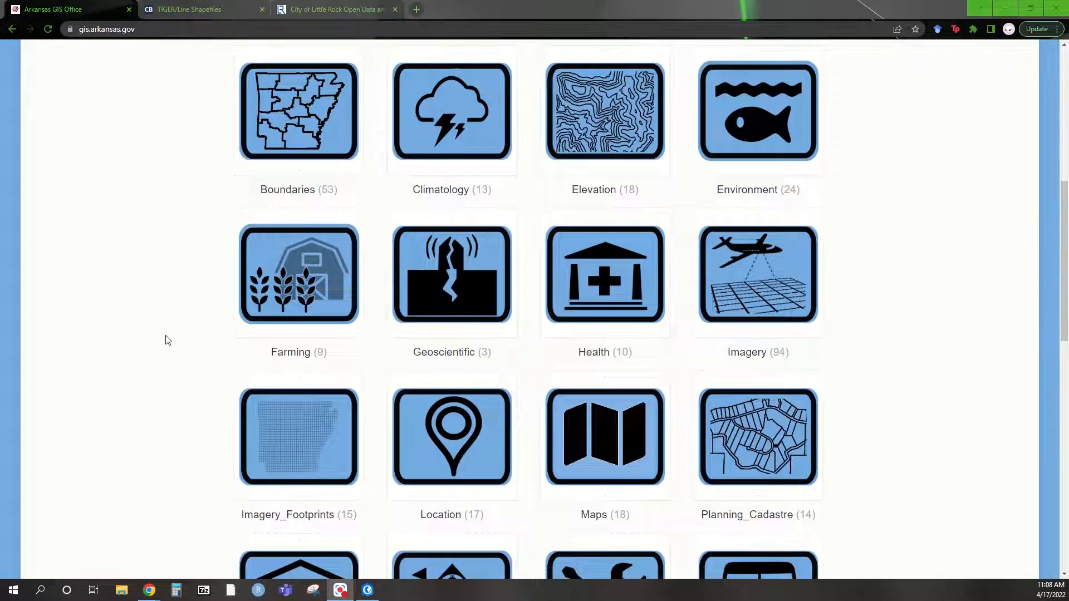
{"action": "scroll", "coordinate": [168, 340], "scroll_direction": "down", "scroll_amount": 6}
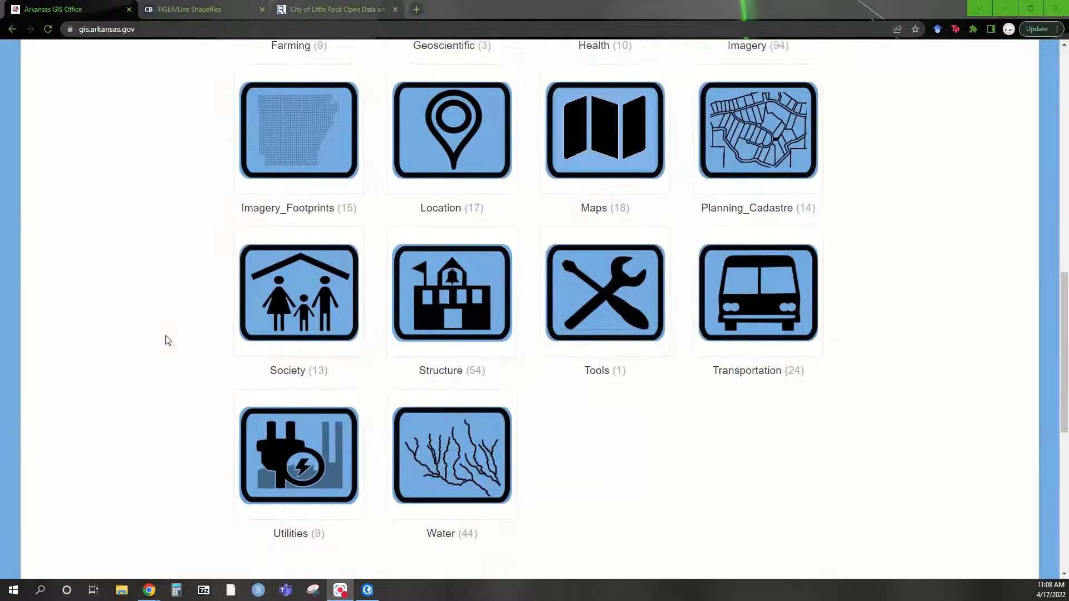
{"action": "scroll", "coordinate": [168, 340], "scroll_direction": "up", "scroll_amount": 16}
{"action": "scroll", "coordinate": [168, 340], "scroll_direction": "down", "scroll_amount": 3}
{"action": "left_click", "coordinate": [377, 223]}
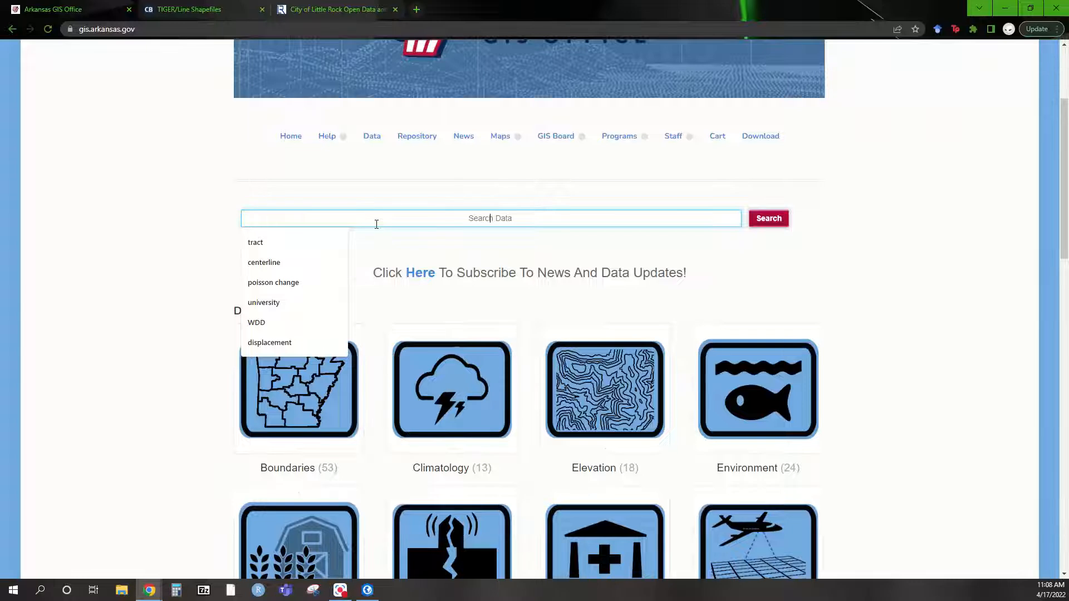
Search the Arkansas GIS Office data for 'centerline' and browse the results.
{"action": "type", "text": "centerline"}
{"action": "key", "text": "Return"}
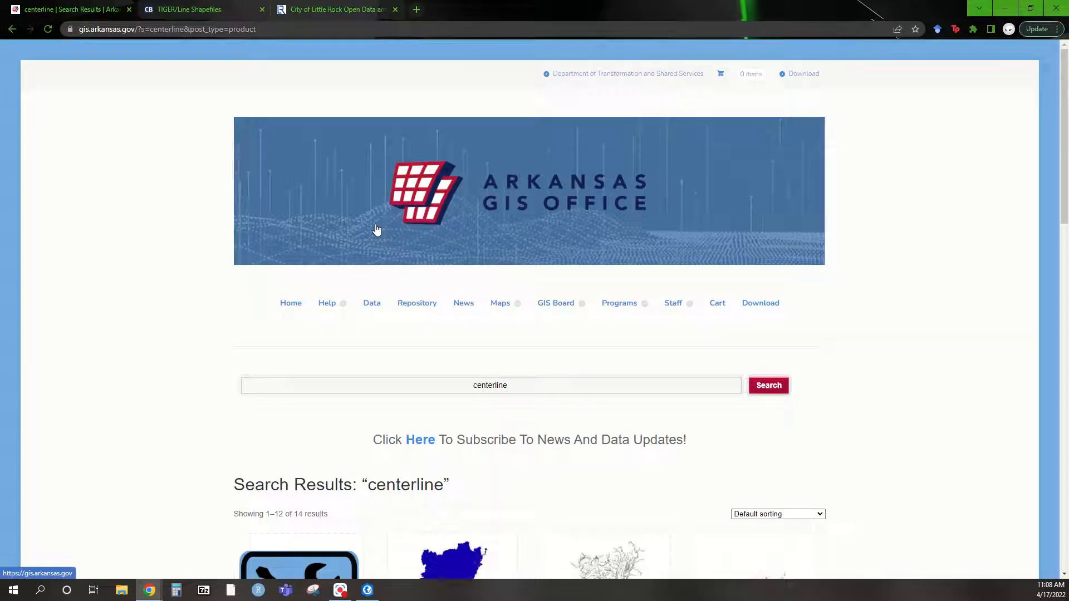
{"action": "scroll", "coordinate": [223, 346], "scroll_direction": "down", "scroll_amount": 3}
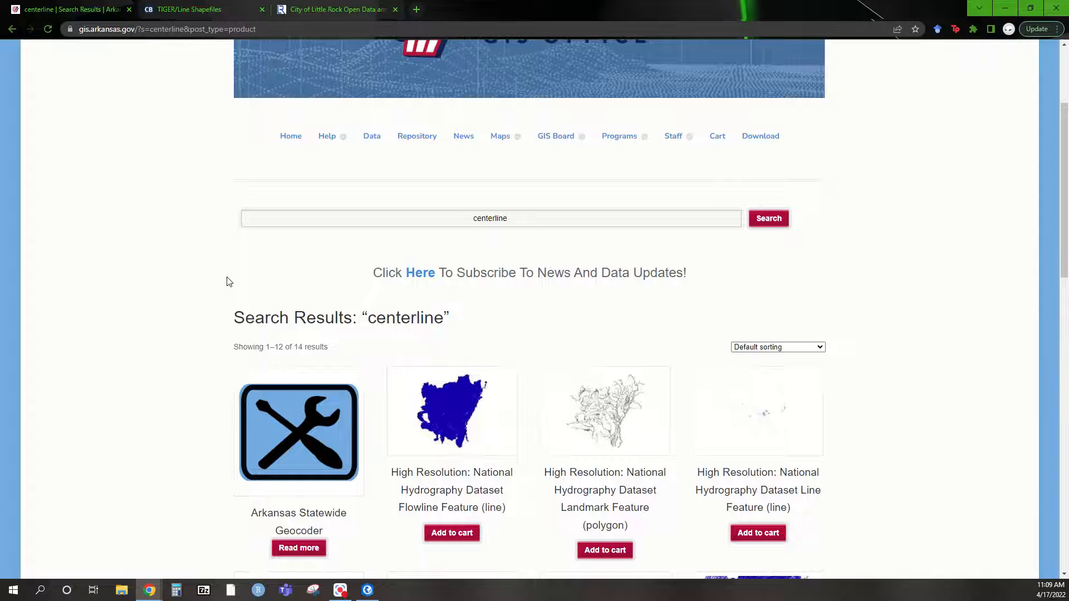
{"action": "scroll", "coordinate": [226, 281], "scroll_direction": "down", "scroll_amount": 7}
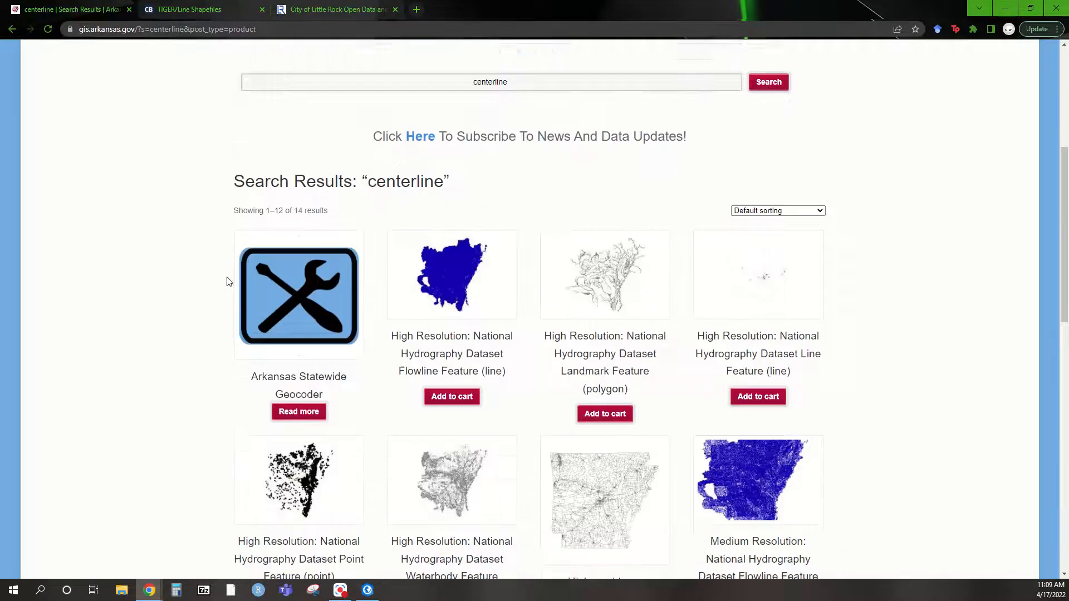
{"action": "scroll", "coordinate": [227, 281], "scroll_direction": "down", "scroll_amount": 3}
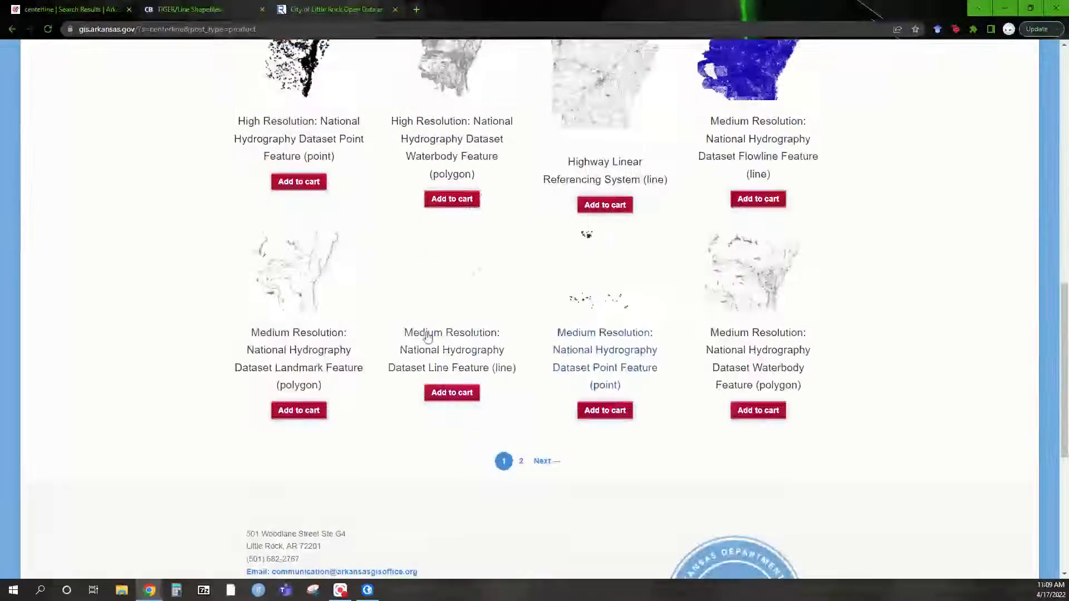
Add the Road Centerline File from page 2 of the results to the cart.
{"action": "left_click", "coordinate": [545, 462]}
{"action": "scroll", "coordinate": [545, 465], "scroll_direction": "down", "scroll_amount": 3}
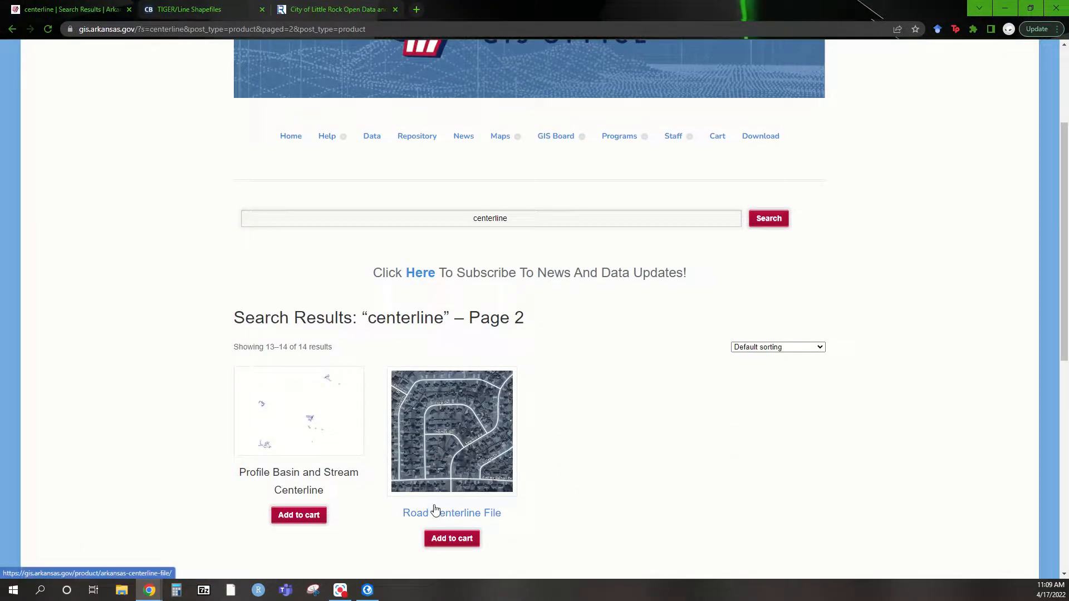
{"action": "left_click", "coordinate": [451, 539]}
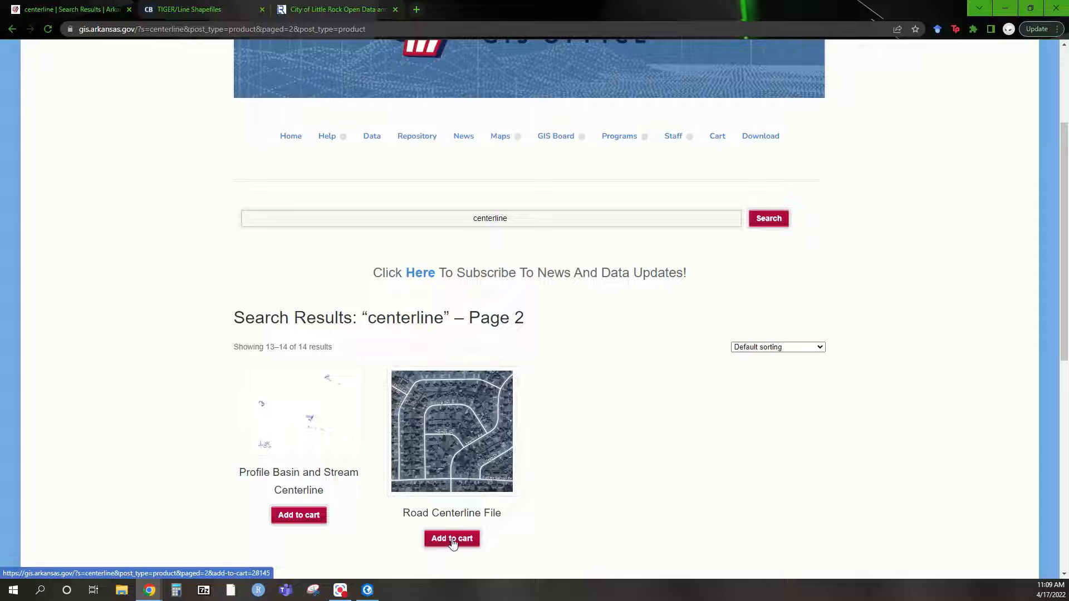
{"action": "scroll", "coordinate": [728, 509], "scroll_direction": "up", "scroll_amount": 3}
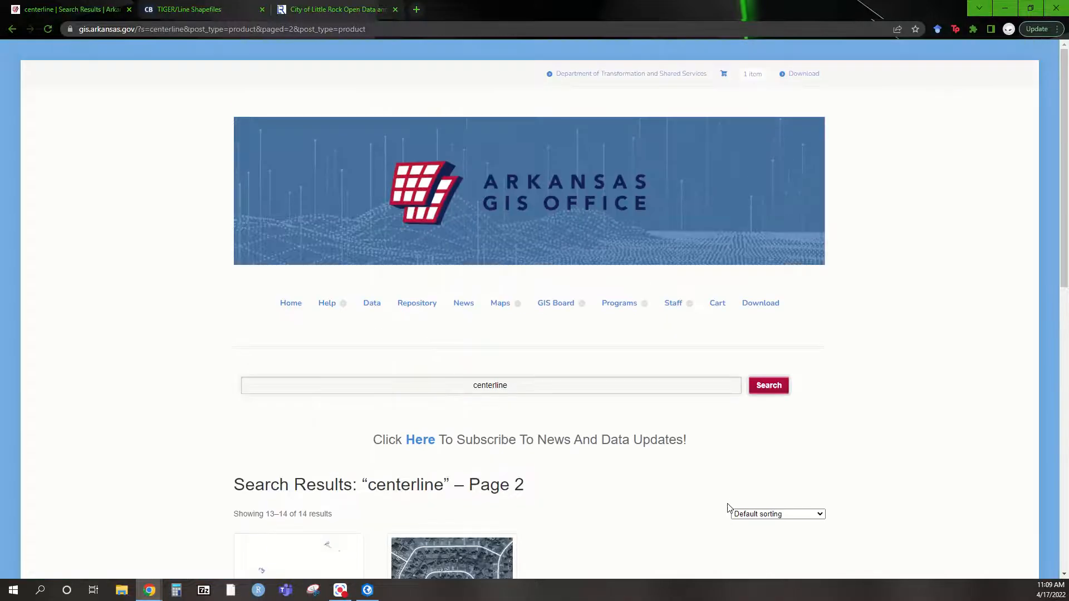
Open the cart and proceed to the download checkout.
{"action": "left_click", "coordinate": [754, 74]}
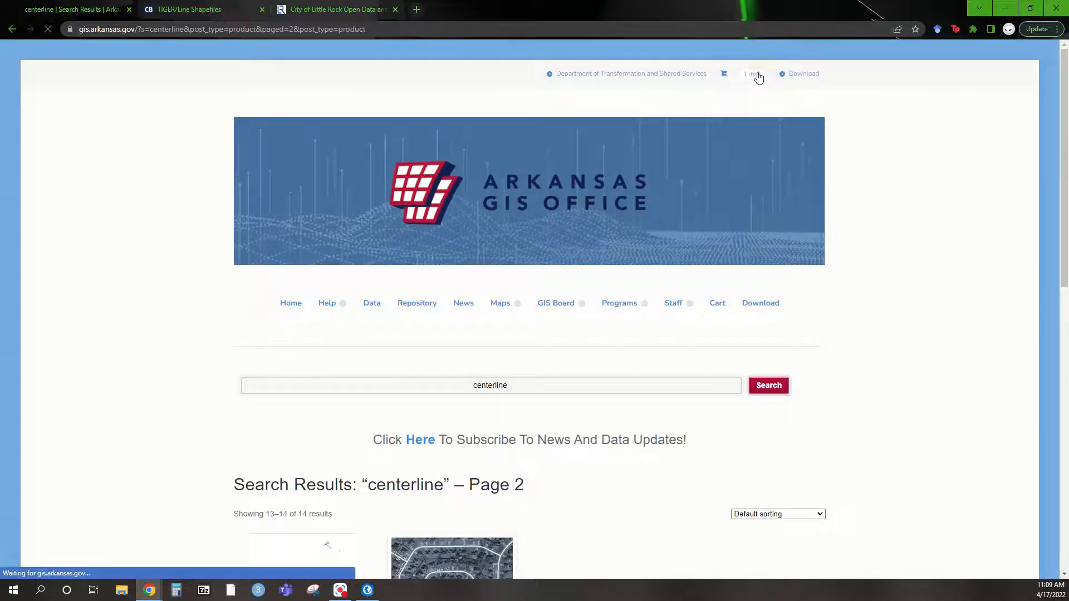
{"action": "scroll", "coordinate": [696, 392], "scroll_direction": "down", "scroll_amount": 3}
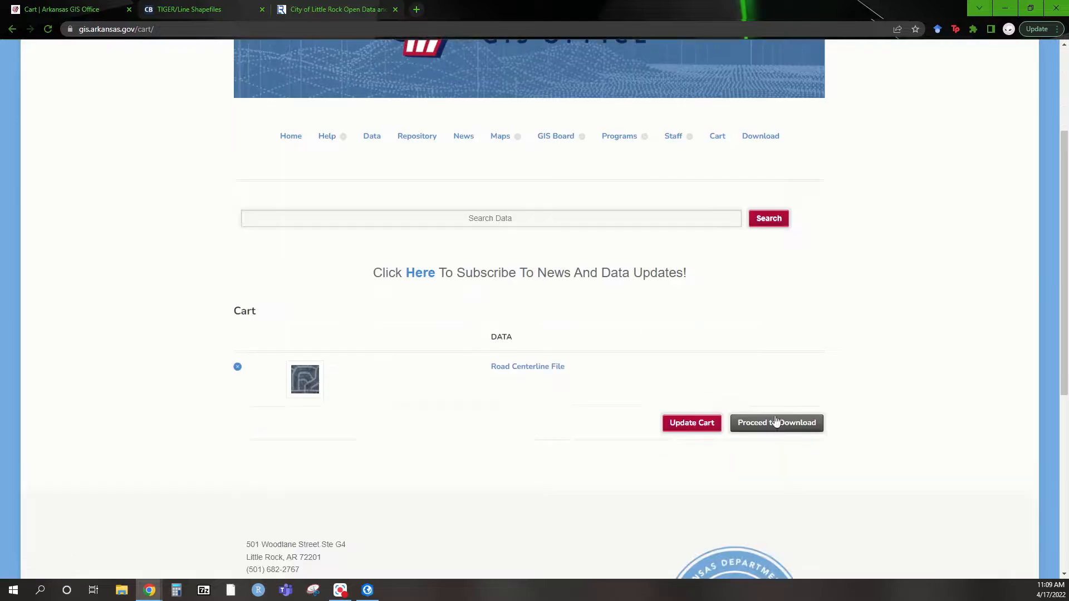
{"action": "left_click", "coordinate": [785, 424]}
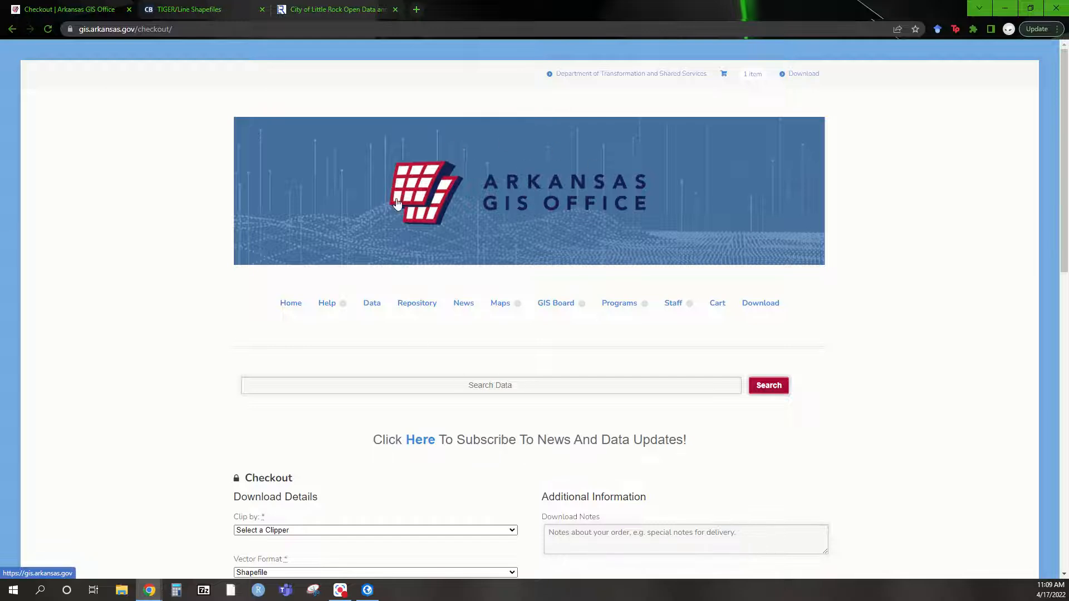
{"action": "scroll", "coordinate": [196, 272], "scroll_direction": "down", "scroll_amount": 2}
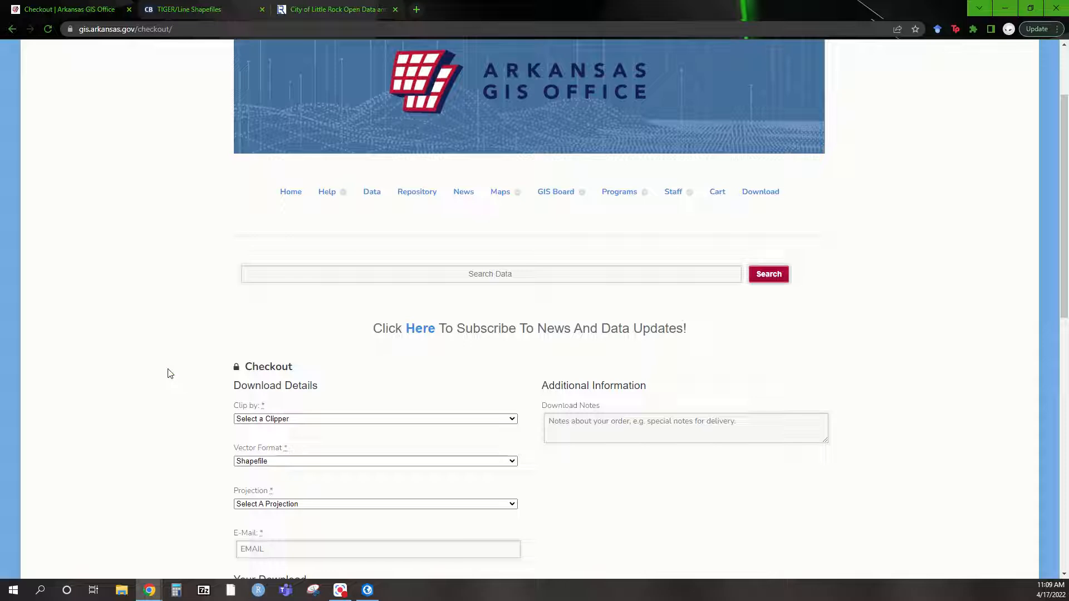
Set Clip by to City and choose Little Rock as the city.
{"action": "left_click", "coordinate": [246, 421]}
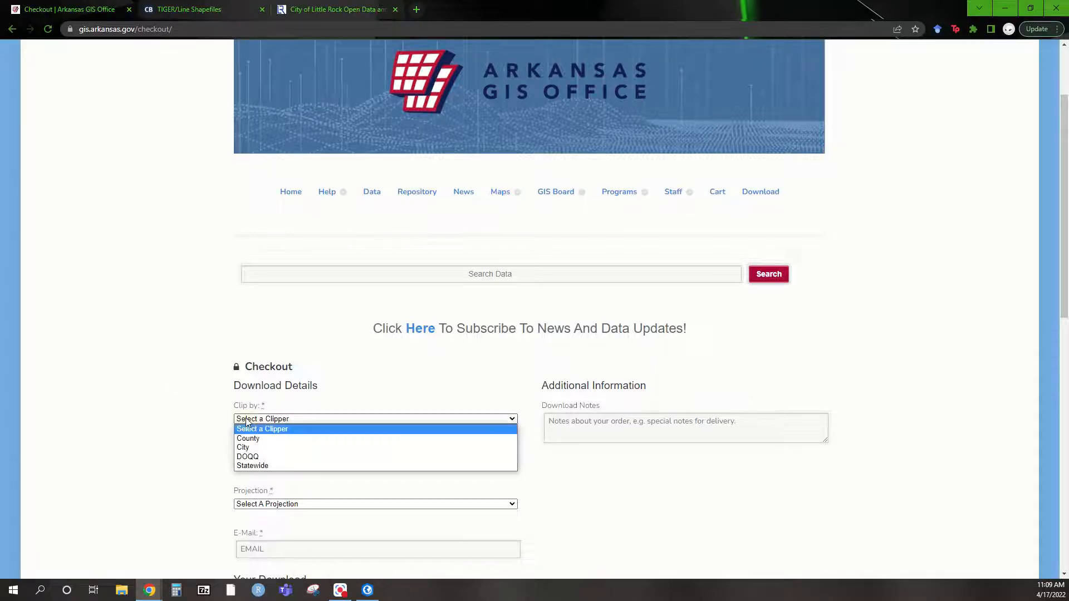
{"action": "left_click", "coordinate": [262, 448]}
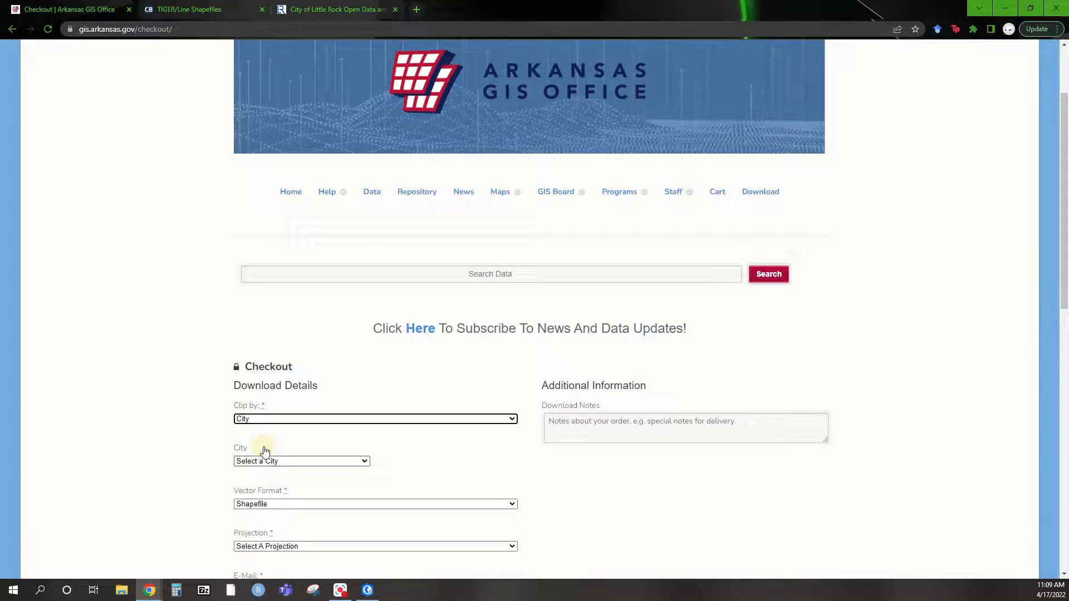
{"action": "left_click", "coordinate": [160, 434]}
{"action": "scroll", "coordinate": [156, 435], "scroll_direction": "down", "scroll_amount": 3}
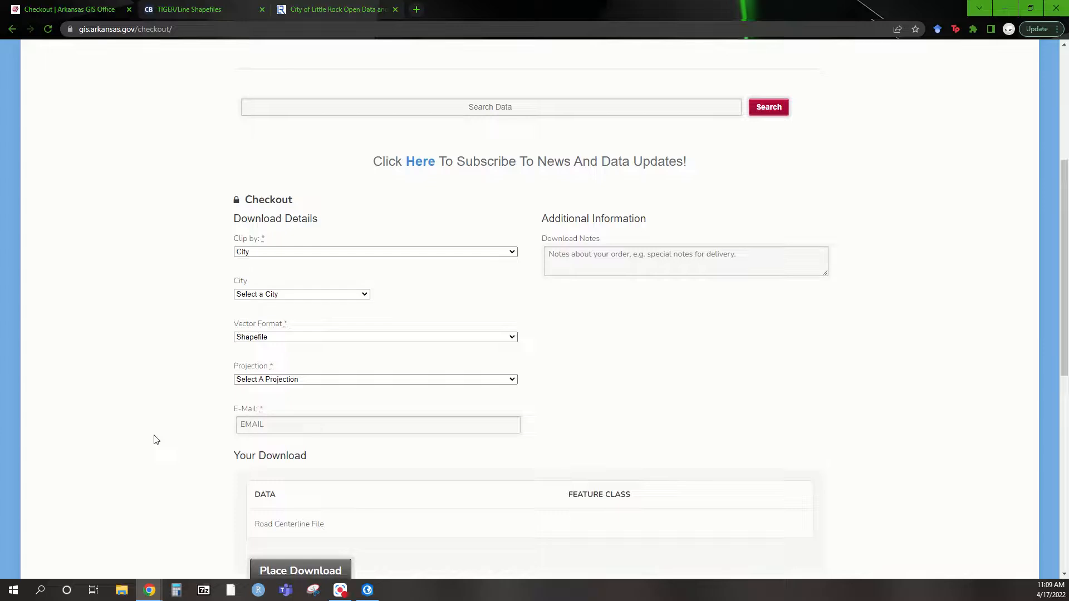
{"action": "left_click", "coordinate": [282, 294]}
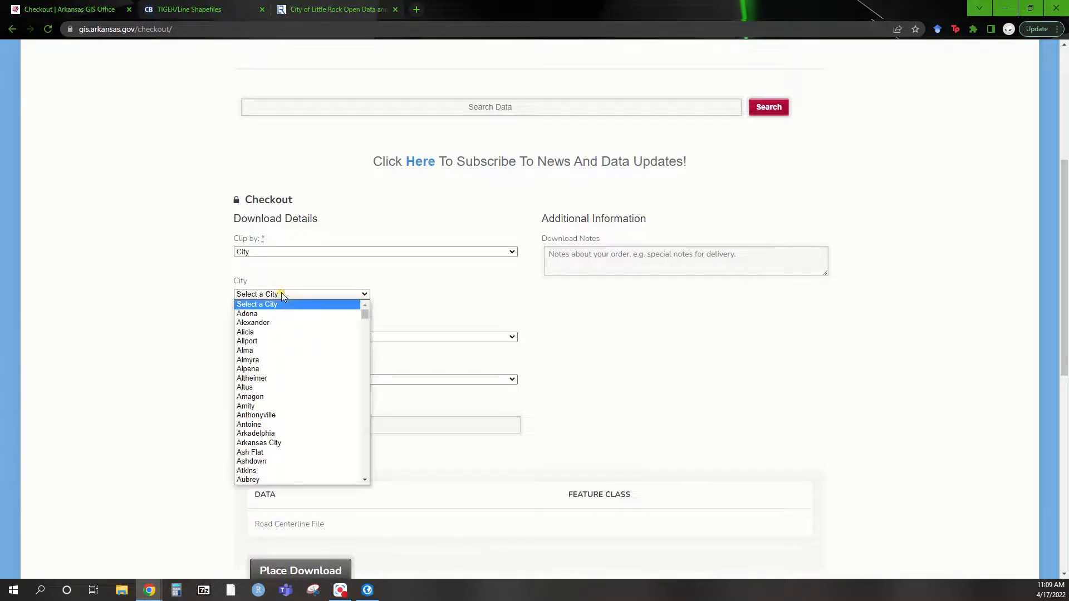
{"action": "scroll", "coordinate": [319, 348], "scroll_direction": "down", "scroll_amount": 10}
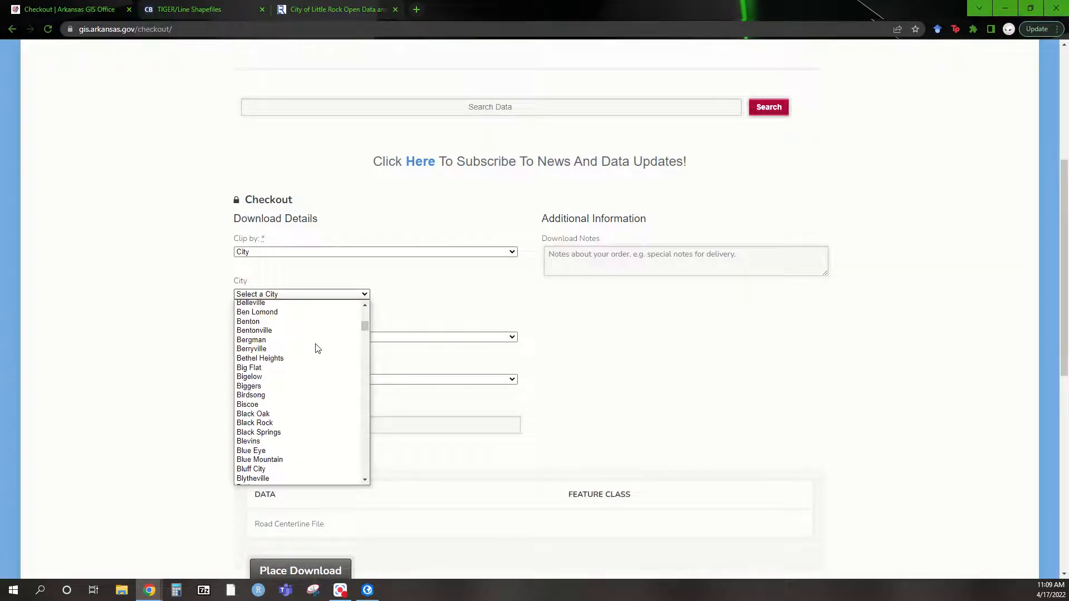
{"action": "scroll", "coordinate": [317, 348], "scroll_direction": "down", "scroll_amount": 15}
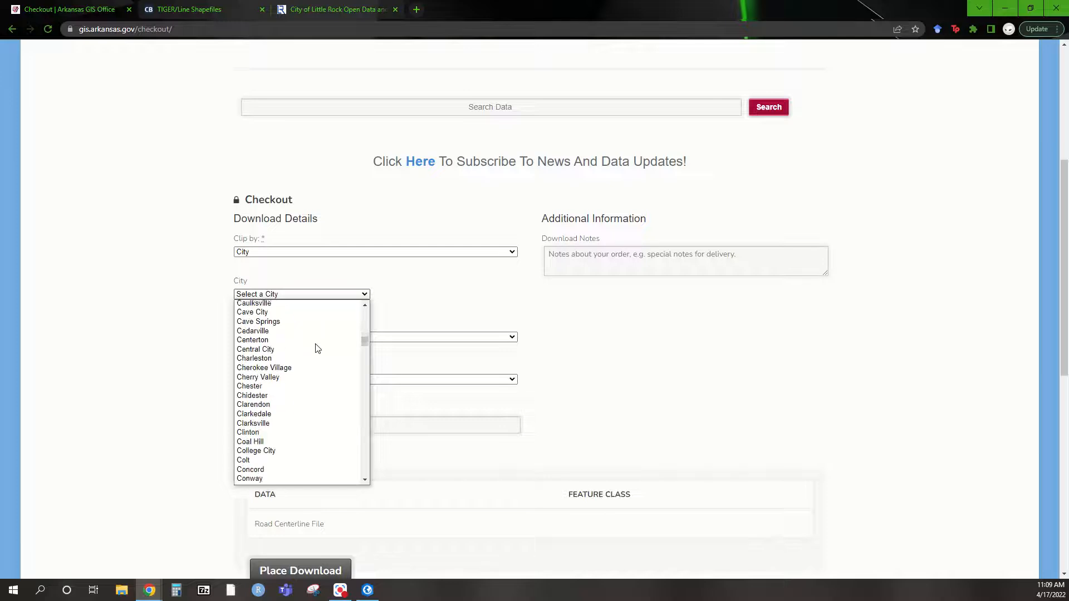
{"action": "scroll", "coordinate": [317, 348], "scroll_direction": "down", "scroll_amount": 6}
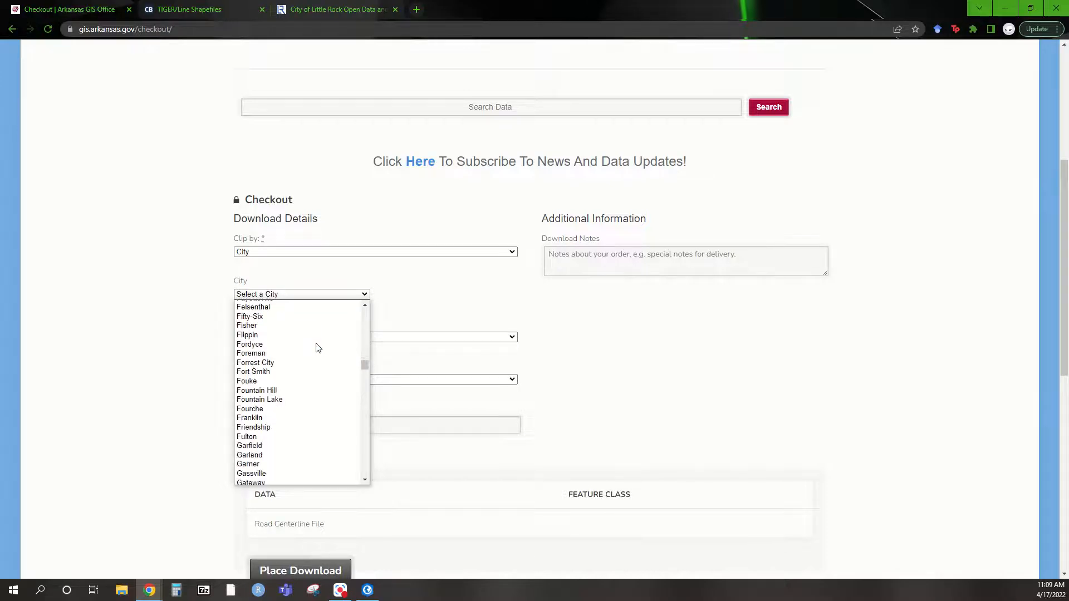
{"action": "scroll", "coordinate": [319, 348], "scroll_direction": "down", "scroll_amount": 6}
{"action": "scroll", "coordinate": [318, 348], "scroll_direction": "down", "scroll_amount": 8}
{"action": "scroll", "coordinate": [318, 348], "scroll_direction": "down", "scroll_amount": 8}
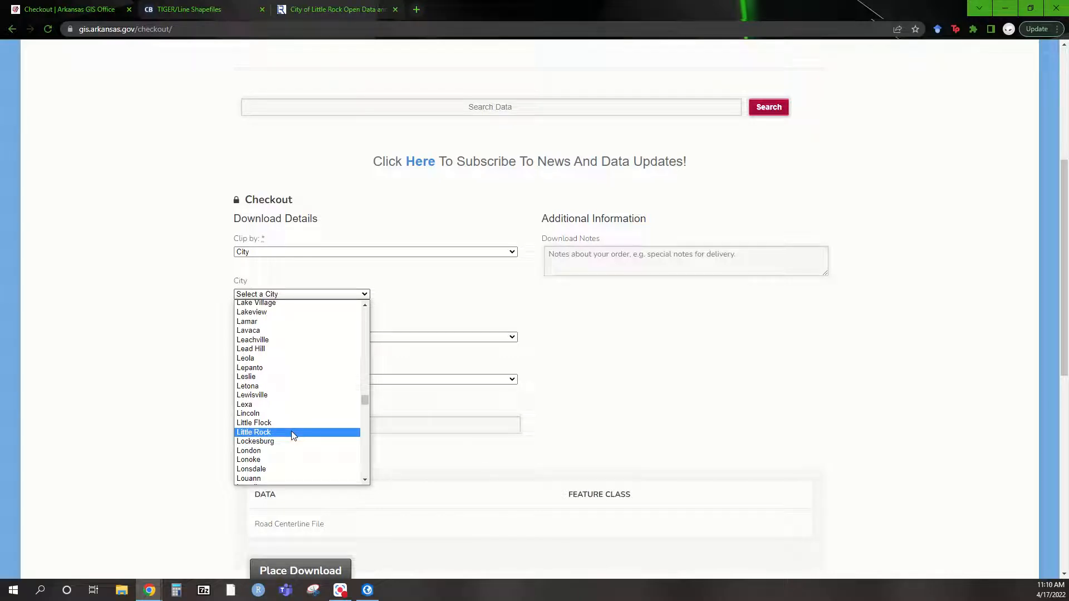
{"action": "left_click", "coordinate": [251, 434]}
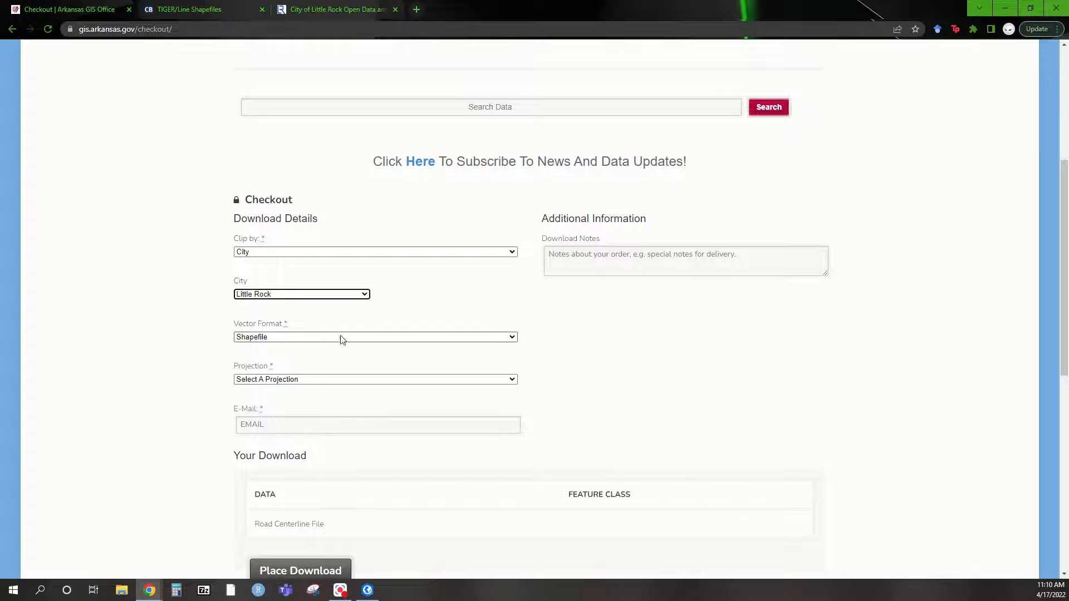
Set the vector format to Shapefile and the projection to WGS84 Lat/Long.
{"action": "left_click", "coordinate": [305, 337]}
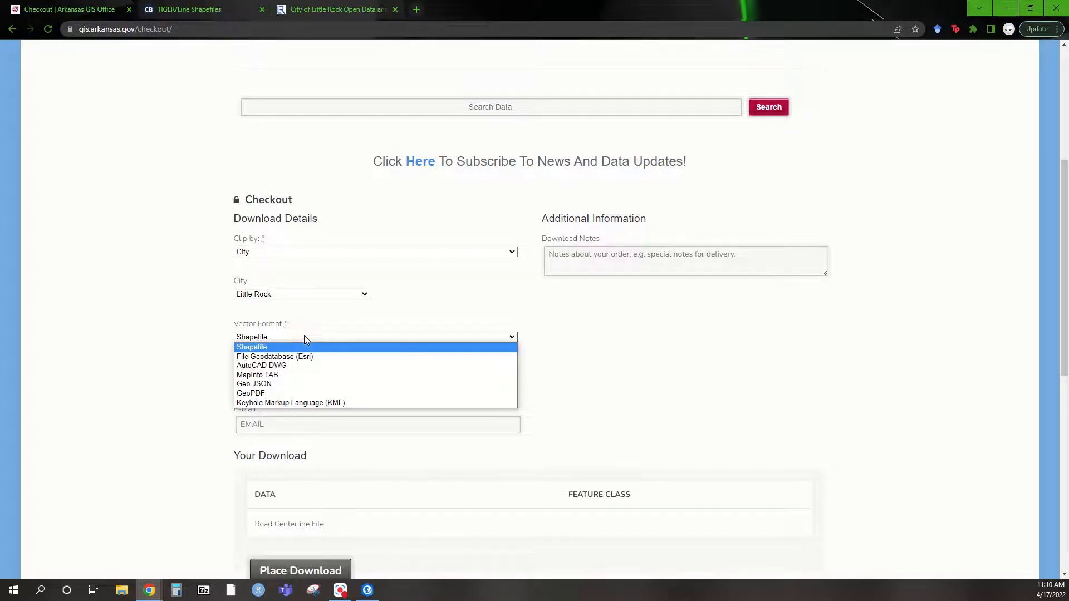
{"action": "left_click", "coordinate": [268, 347]}
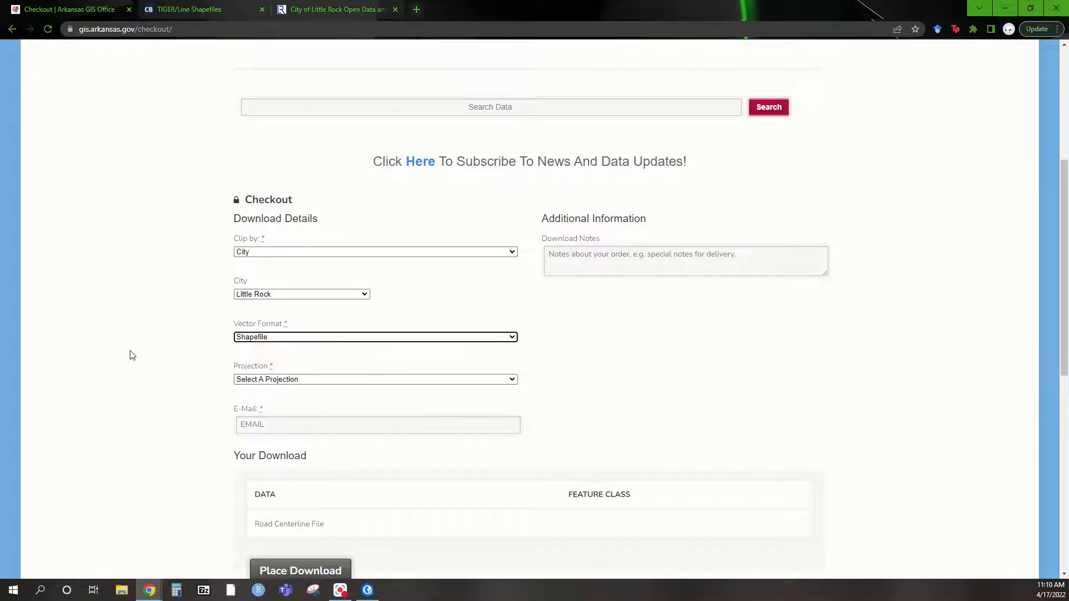
{"action": "scroll", "coordinate": [132, 355], "scroll_direction": "down", "scroll_amount": 2}
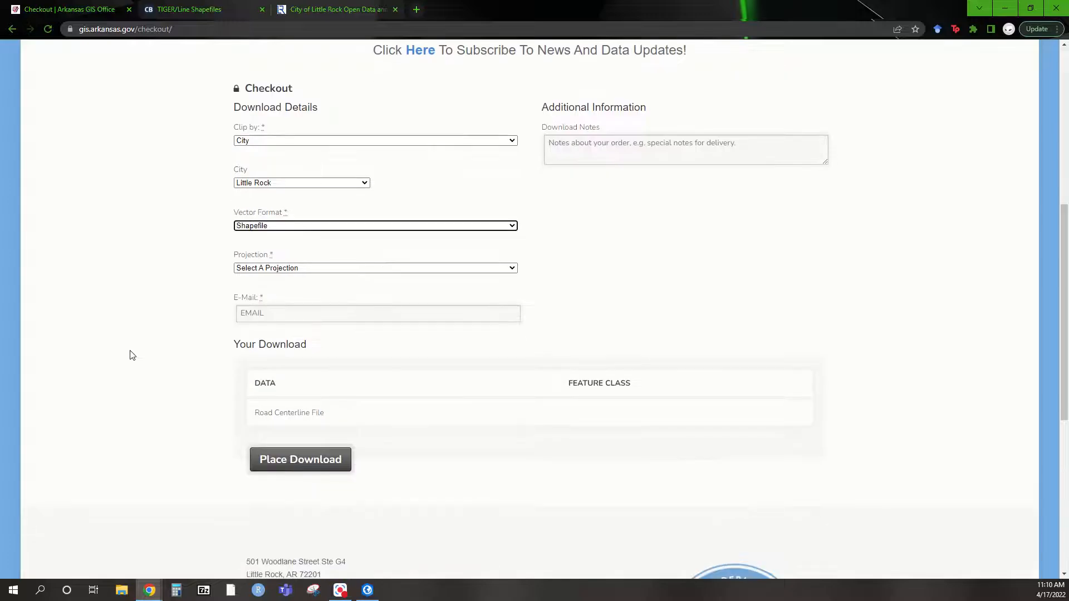
{"action": "left_click", "coordinate": [249, 269]}
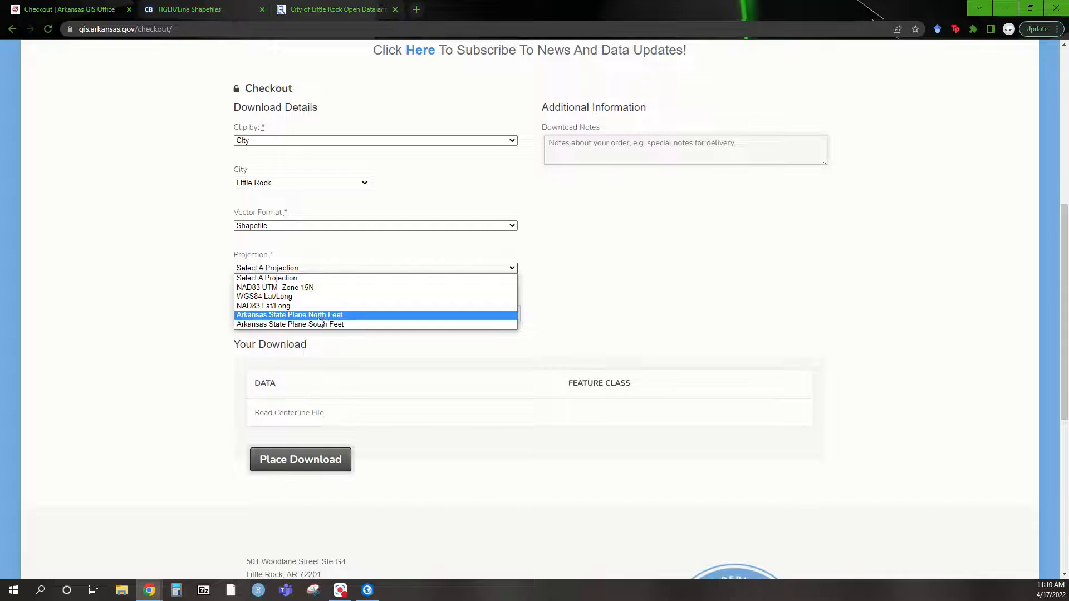
{"action": "left_click", "coordinate": [254, 298]}
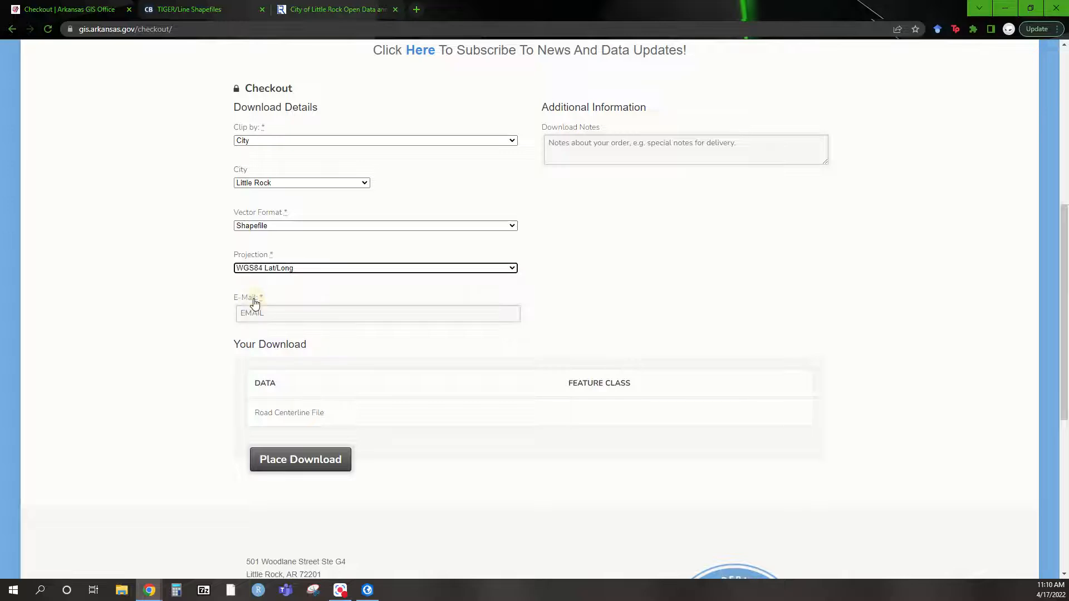
Enter the download e-mail address, place the download, then go to the Little Rock Open Data tab.
{"action": "left_click", "coordinate": [297, 312]}
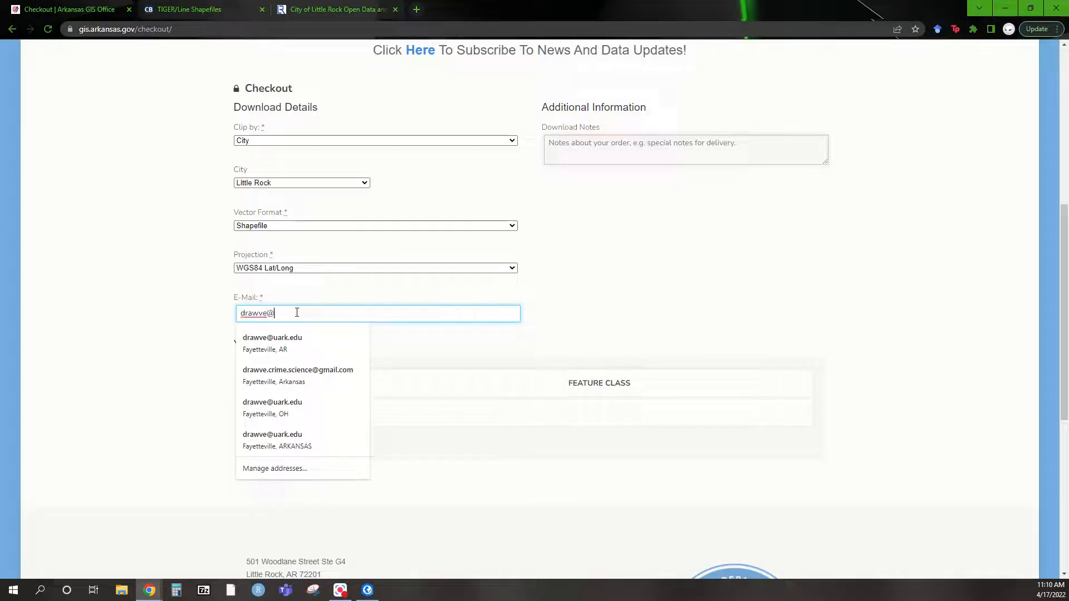
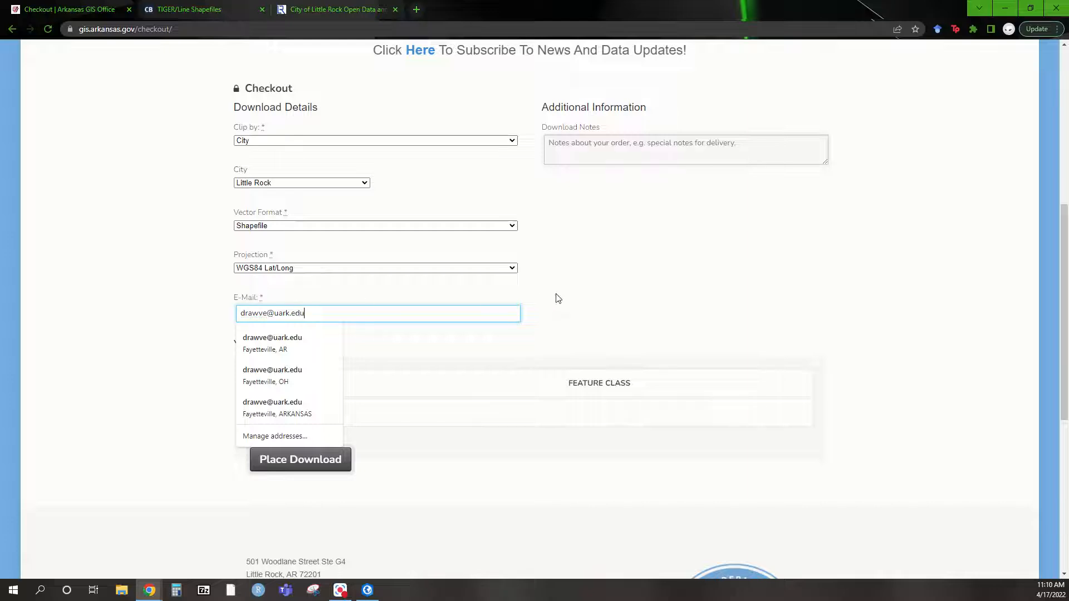
{"action": "left_click", "coordinate": [555, 297]}
{"action": "left_click", "coordinate": [299, 461]}
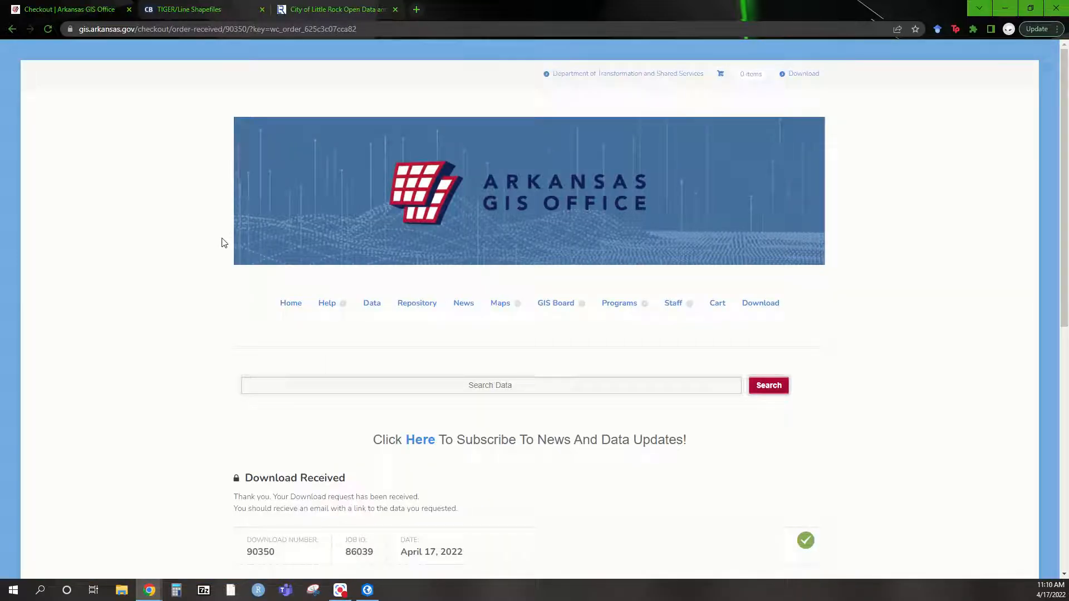
{"action": "left_click", "coordinate": [323, 5]}
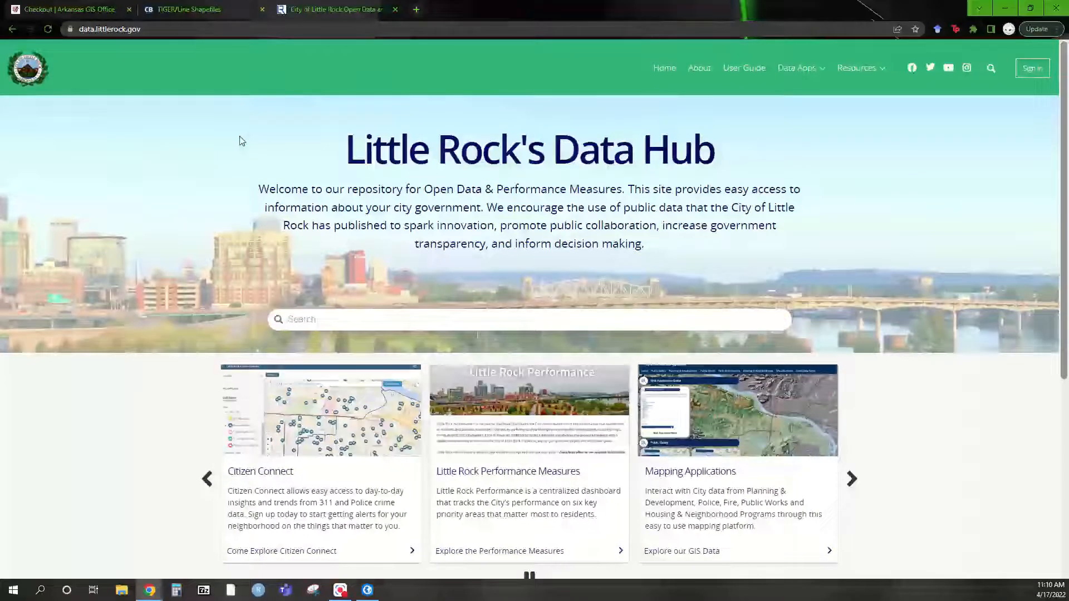
Search the Little Rock Data Hub for 'city lim' and review the results.
{"action": "scroll", "coordinate": [271, 191], "scroll_direction": "down", "scroll_amount": 2}
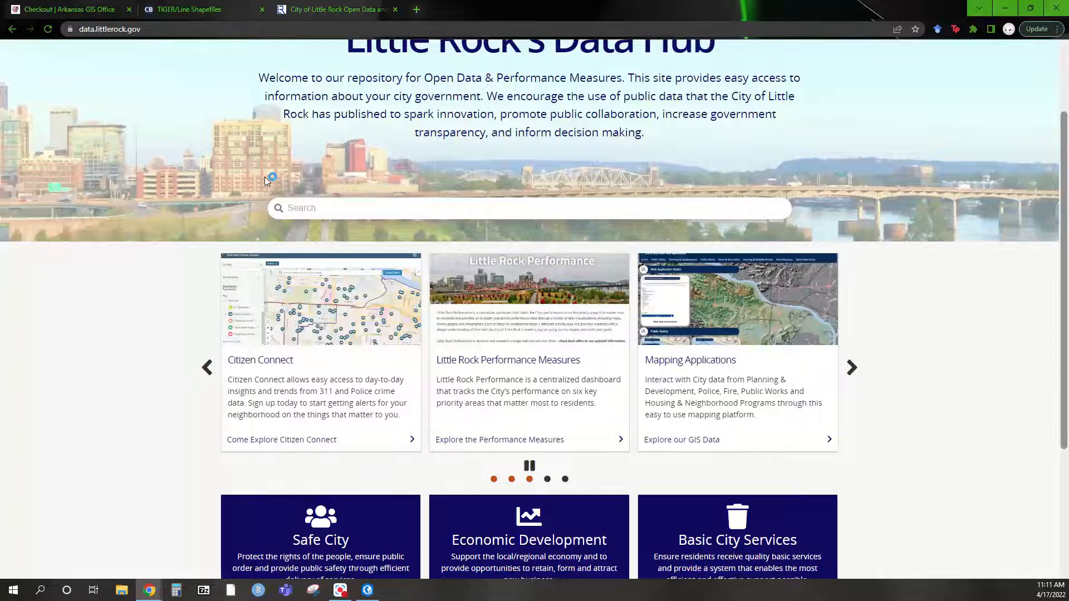
{"action": "left_click", "coordinate": [315, 207]}
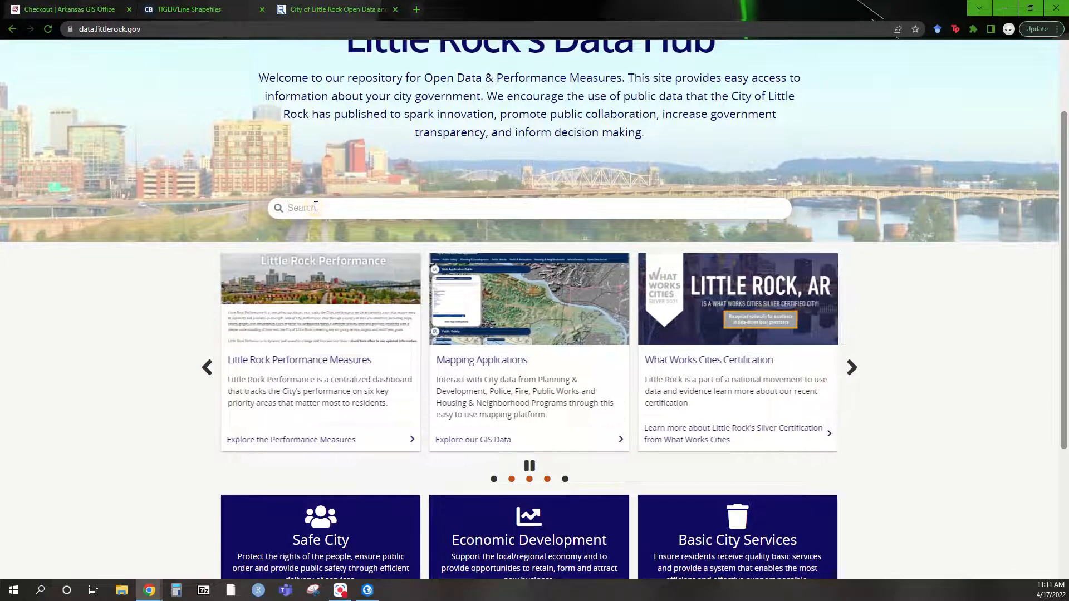
{"action": "type", "text": "city lim"}
{"action": "key", "text": "Return"}
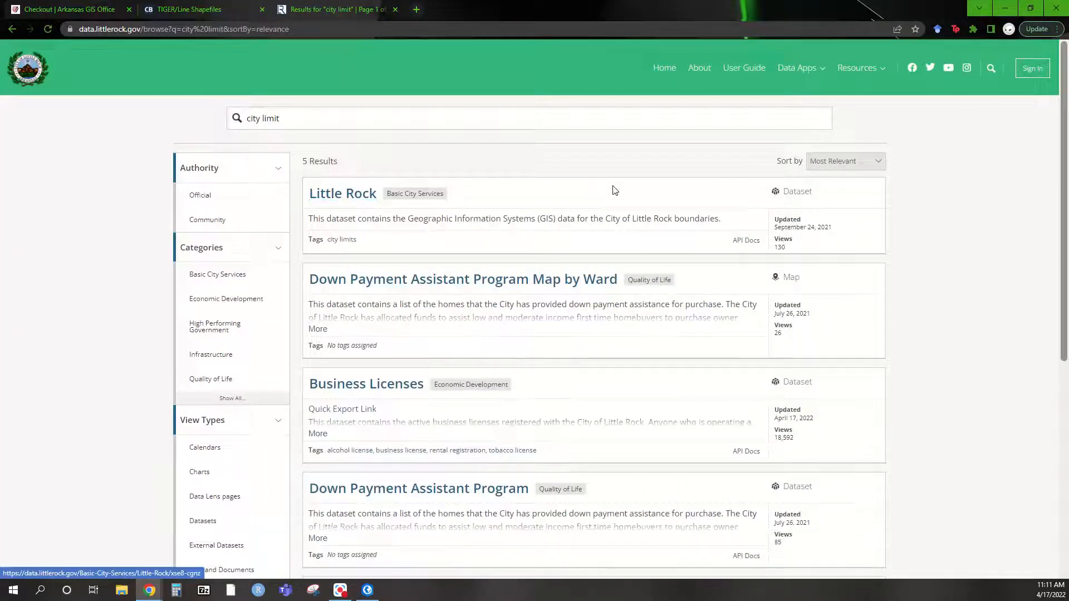
{"action": "scroll", "coordinate": [610, 189], "scroll_direction": "down", "scroll_amount": 3}
{"action": "scroll", "coordinate": [613, 189], "scroll_direction": "down", "scroll_amount": 3}
{"action": "scroll", "coordinate": [506, 148], "scroll_direction": "up", "scroll_amount": 10}
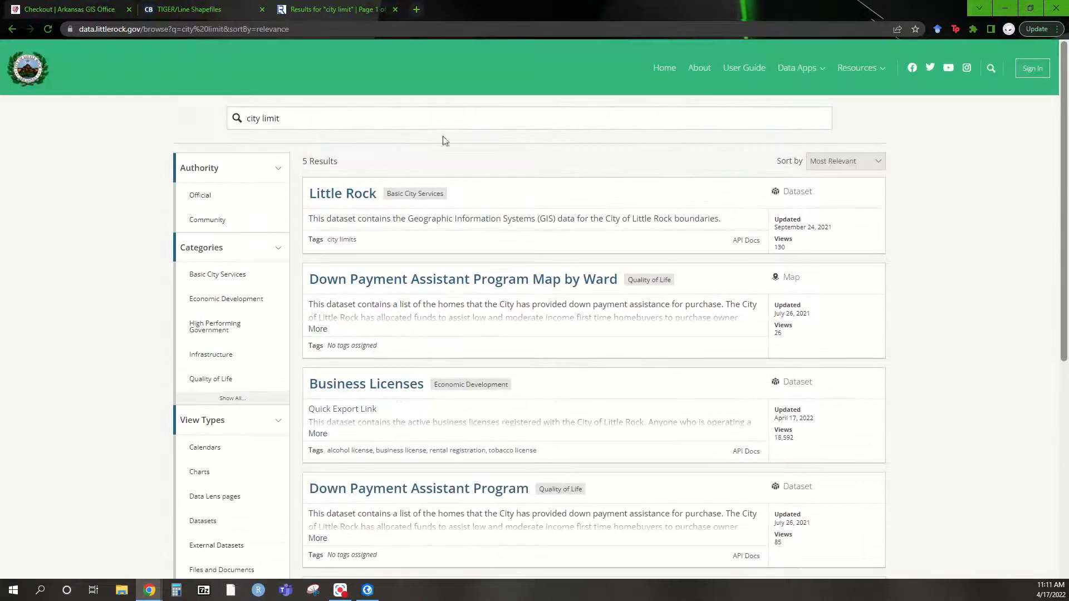
Replace the search text with 'boundary' and rerun the search.
{"action": "left_click_drag", "start_coordinate": [300, 119], "coordinate": [150, 108]}
{"action": "key", "text": "BackSpace"}
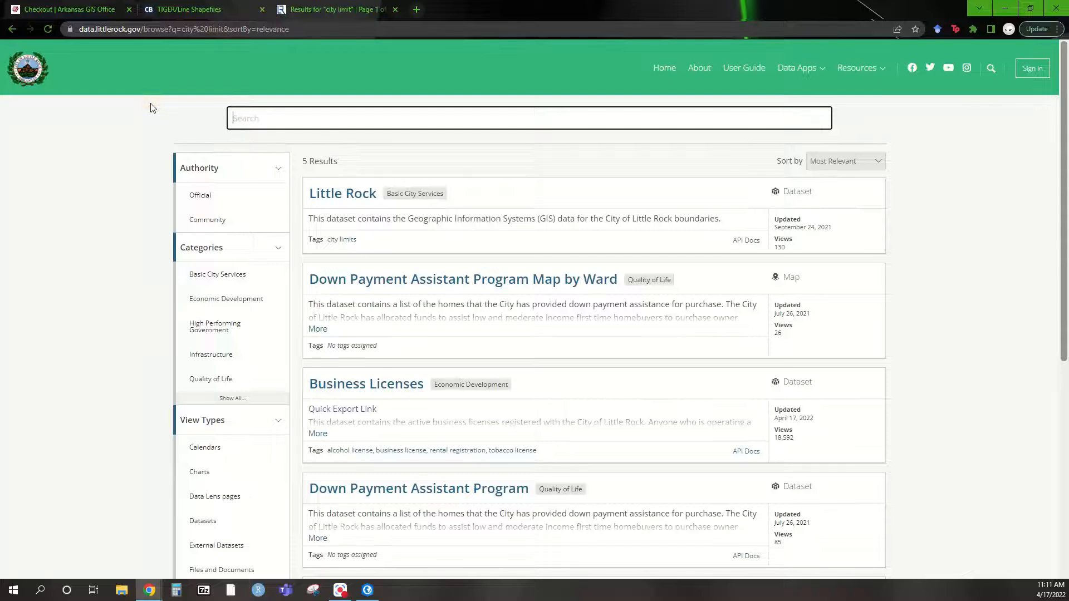
{"action": "type", "text": "boundary"}
{"action": "key", "text": "Return"}
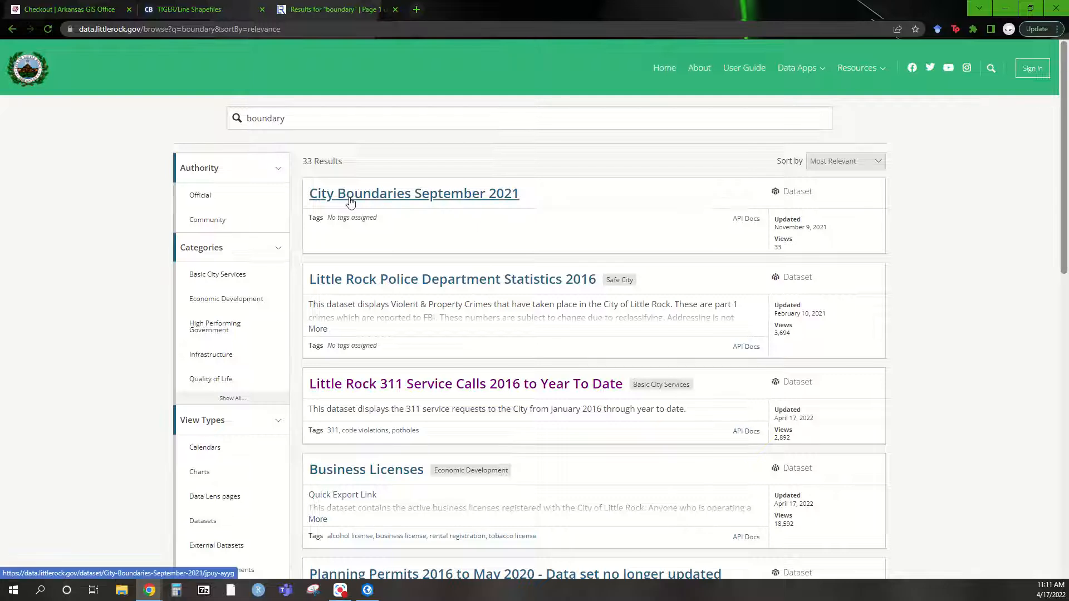
Export the City Boundaries September 2021 dataset as a Shapefile download.
{"action": "left_click", "coordinate": [350, 203]}
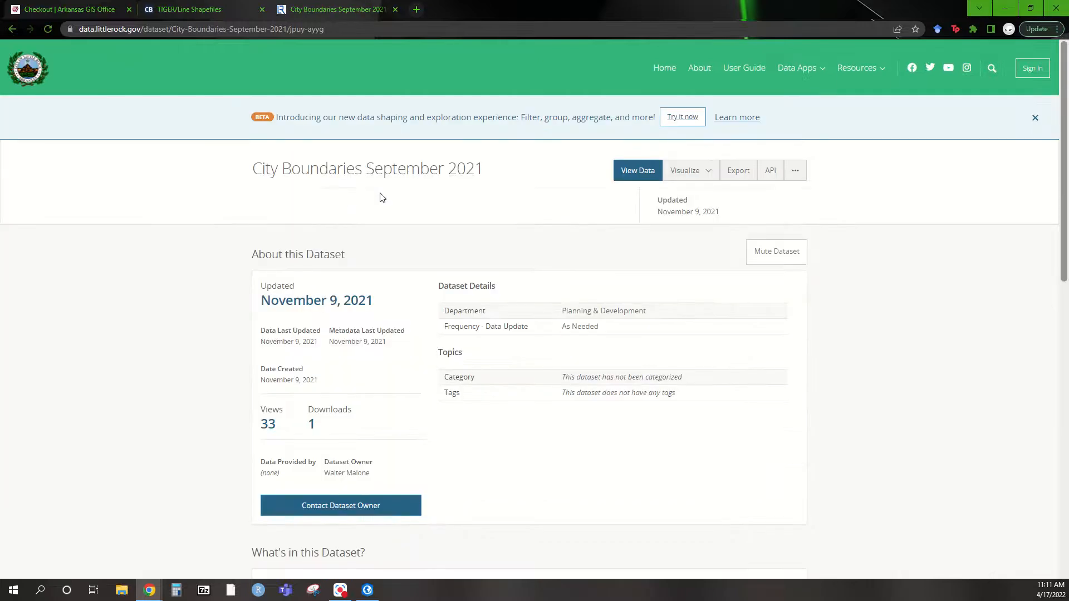
{"action": "left_click", "coordinate": [739, 169]}
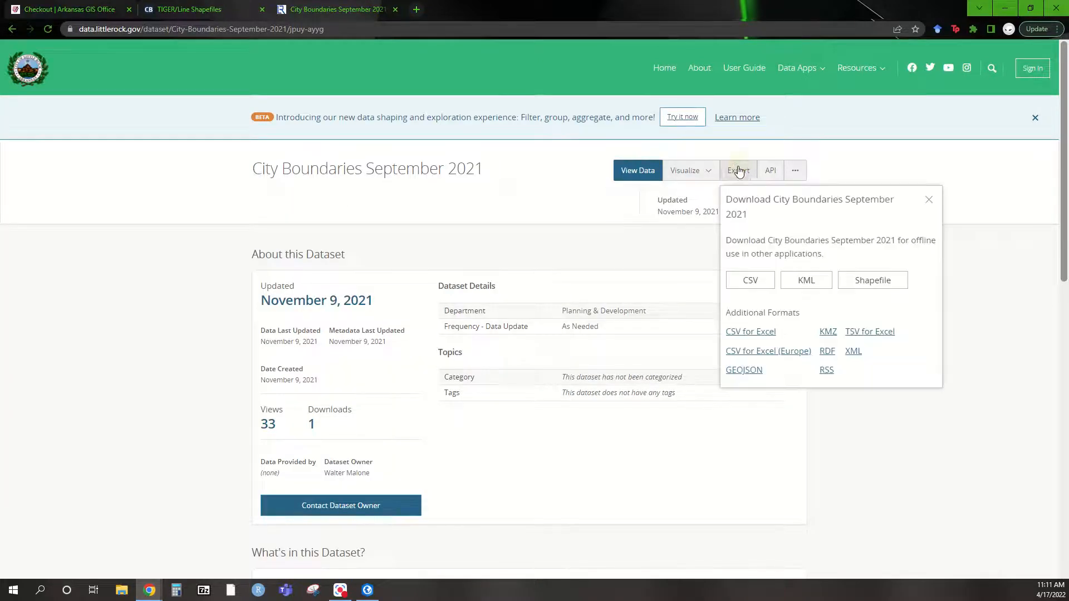
{"action": "left_click", "coordinate": [881, 286]}
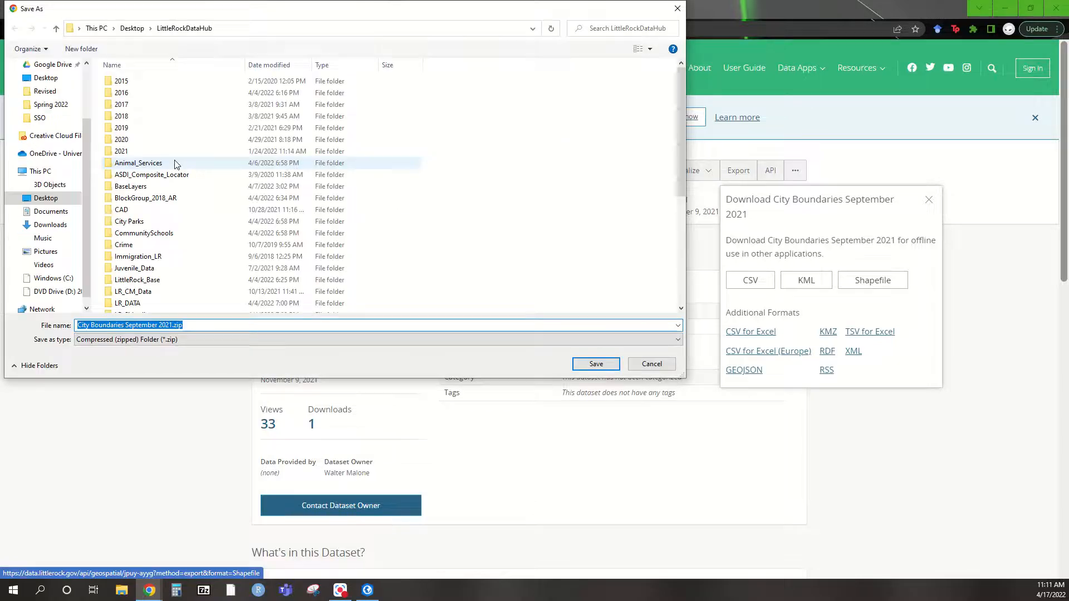
Browse the Save As dialog to Desktop > Courses > Spatial Analysis of Social Data > Spring 2022.
{"action": "left_click", "coordinate": [132, 28]}
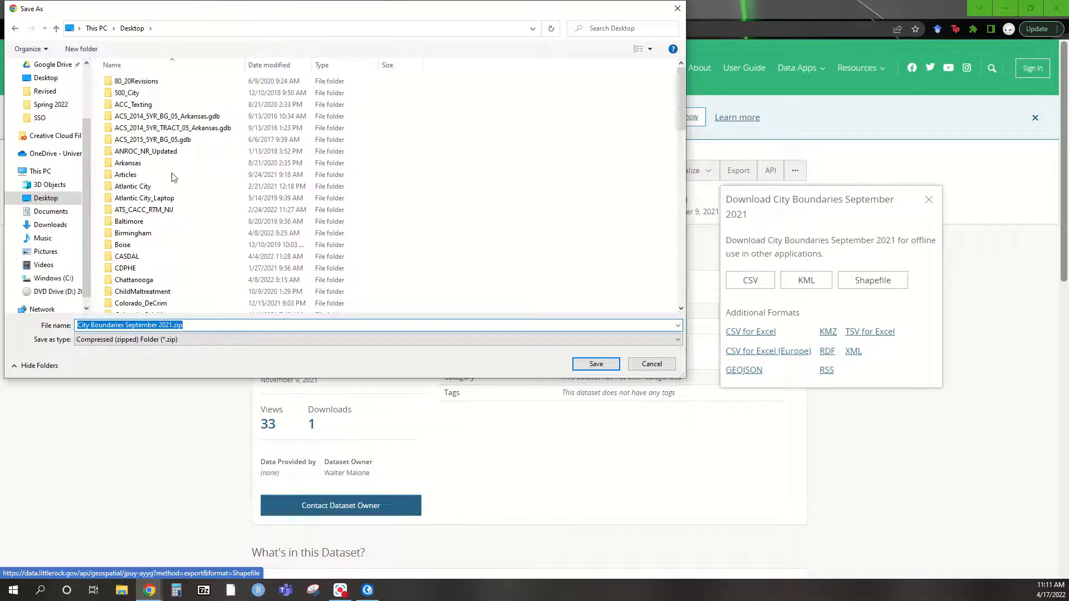
{"action": "scroll", "coordinate": [157, 245], "scroll_direction": "down", "scroll_amount": 5}
{"action": "double_click", "coordinate": [131, 225]}
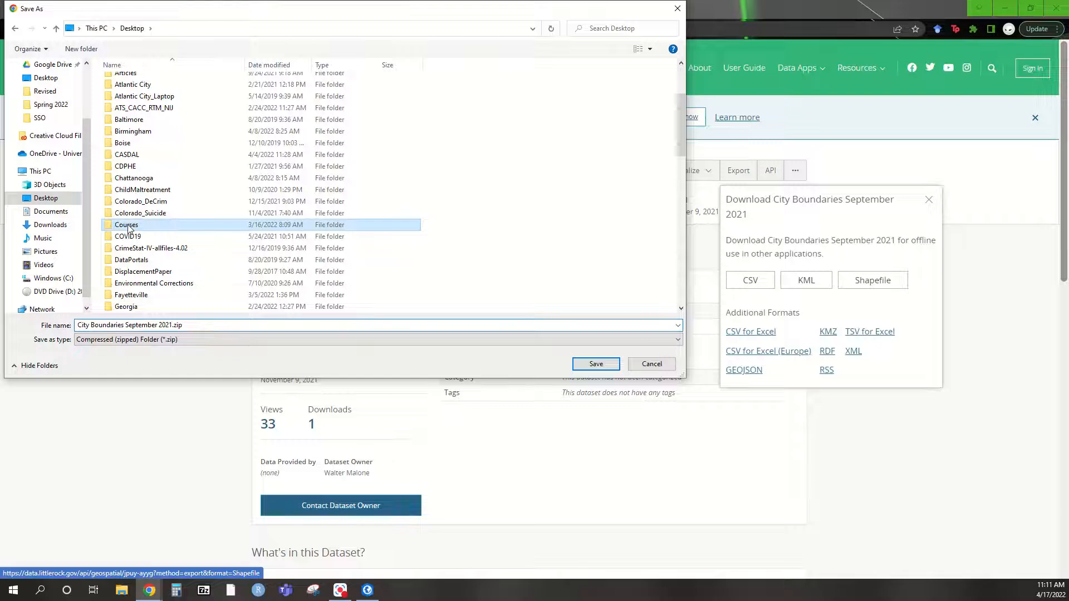
{"action": "double_click", "coordinate": [161, 233]}
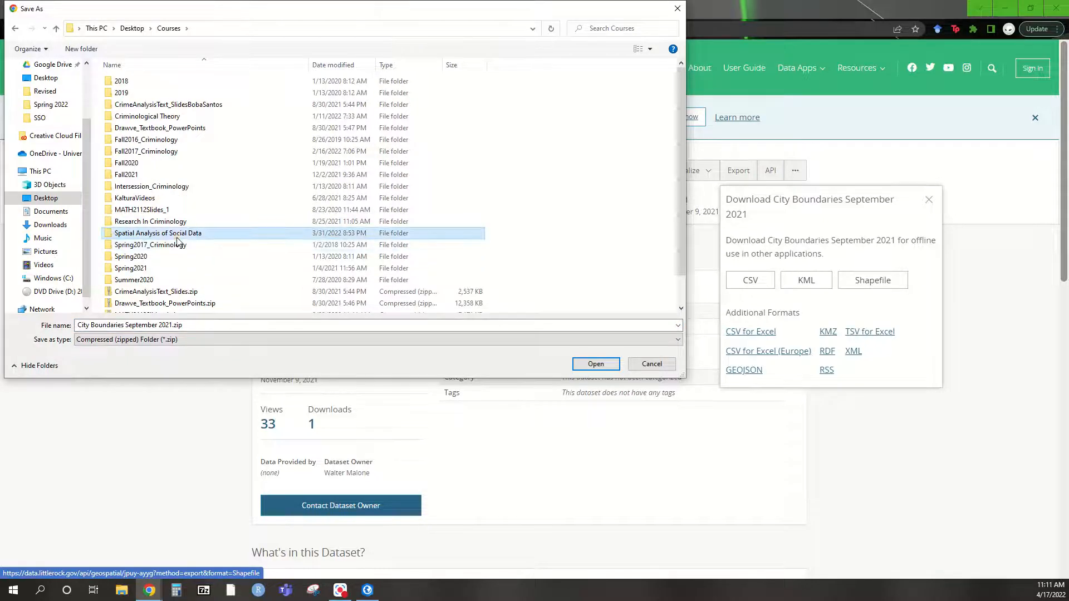
{"action": "left_click", "coordinate": [137, 82]}
{"action": "double_click", "coordinate": [138, 82]}
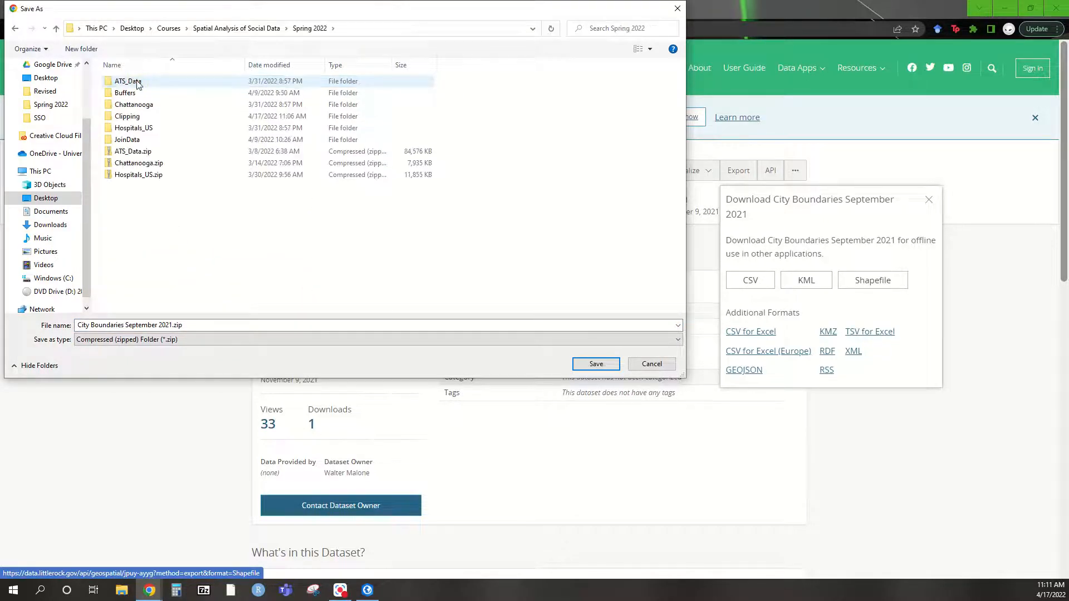
Save the zip into the Clipping folder, then open Clipping in File Explorer.
{"action": "left_click", "coordinate": [136, 117]}
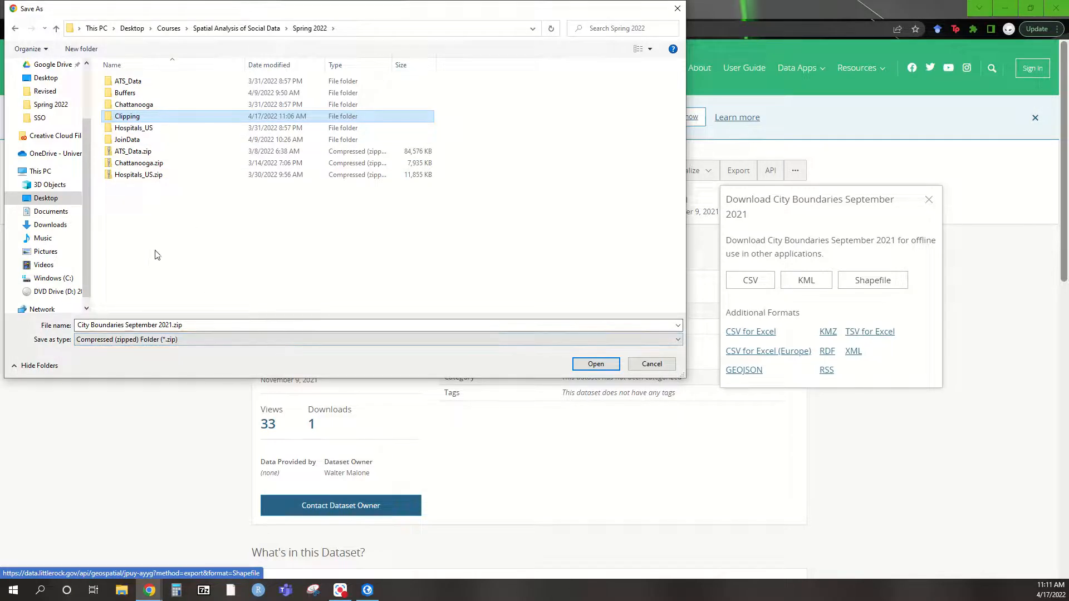
{"action": "left_click", "coordinate": [595, 364]}
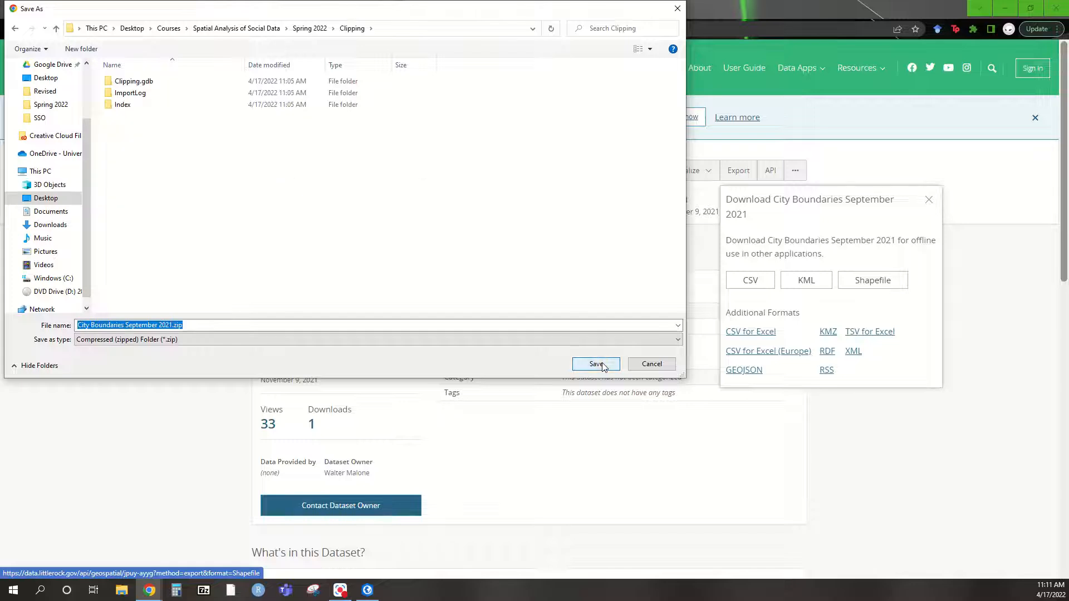
{"action": "left_click", "coordinate": [601, 365]}
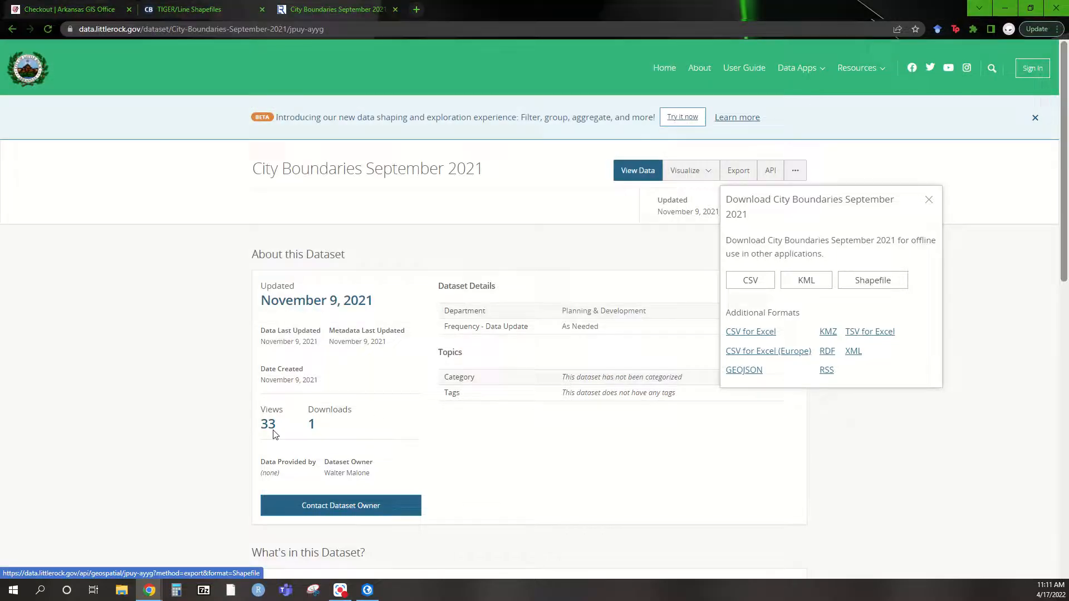
{"action": "left_click", "coordinate": [122, 592]}
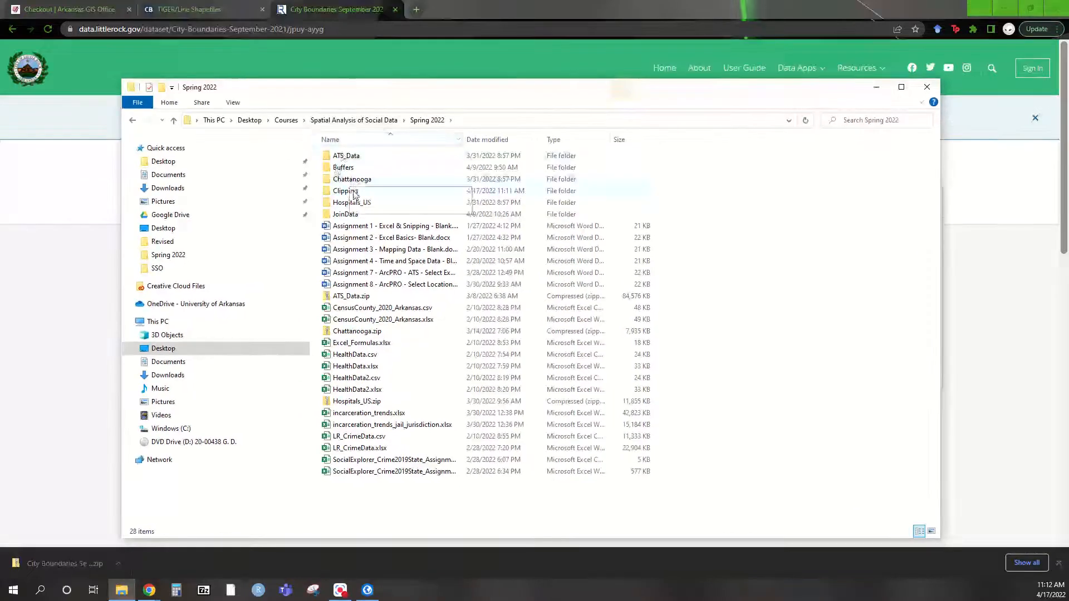
{"action": "double_click", "coordinate": [348, 191]}
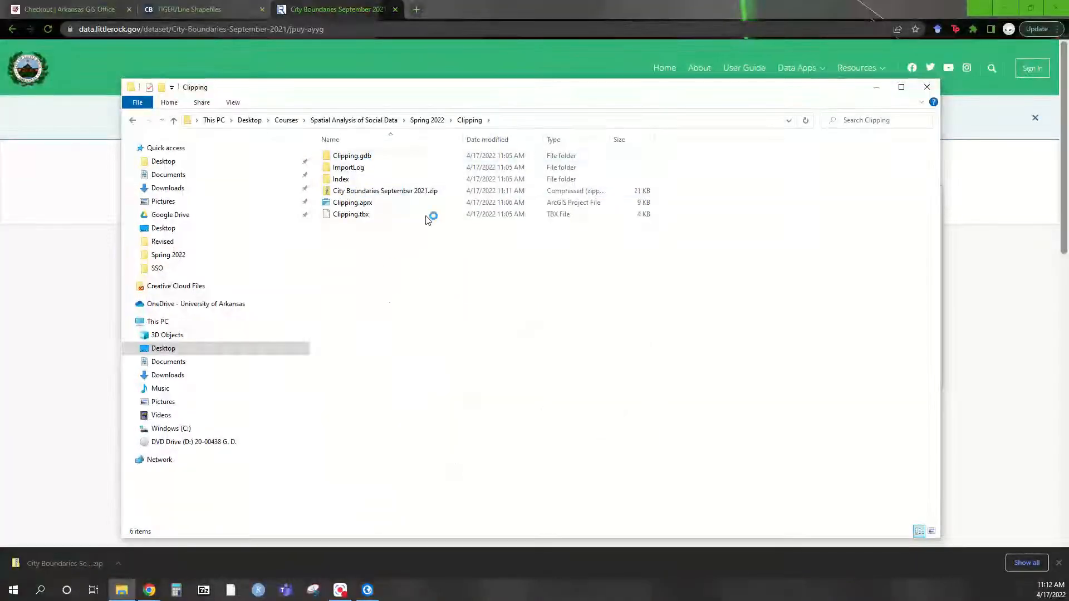
Extract City Boundaries September 2021.zip with 7-Zip, then close File Explorer.
{"action": "left_click", "coordinate": [420, 191]}
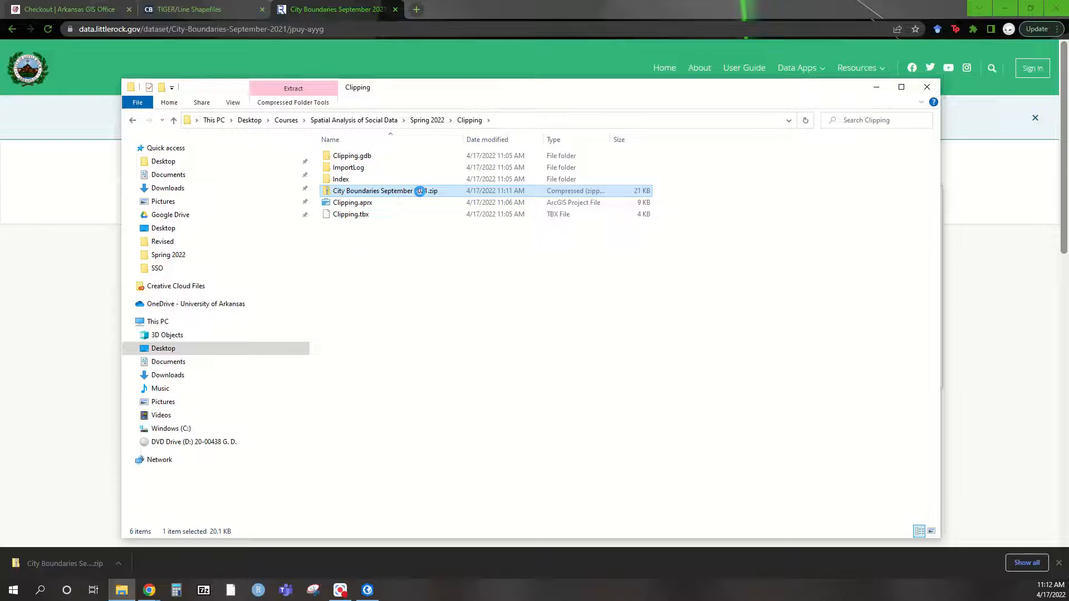
{"action": "right_click", "coordinate": [420, 192]}
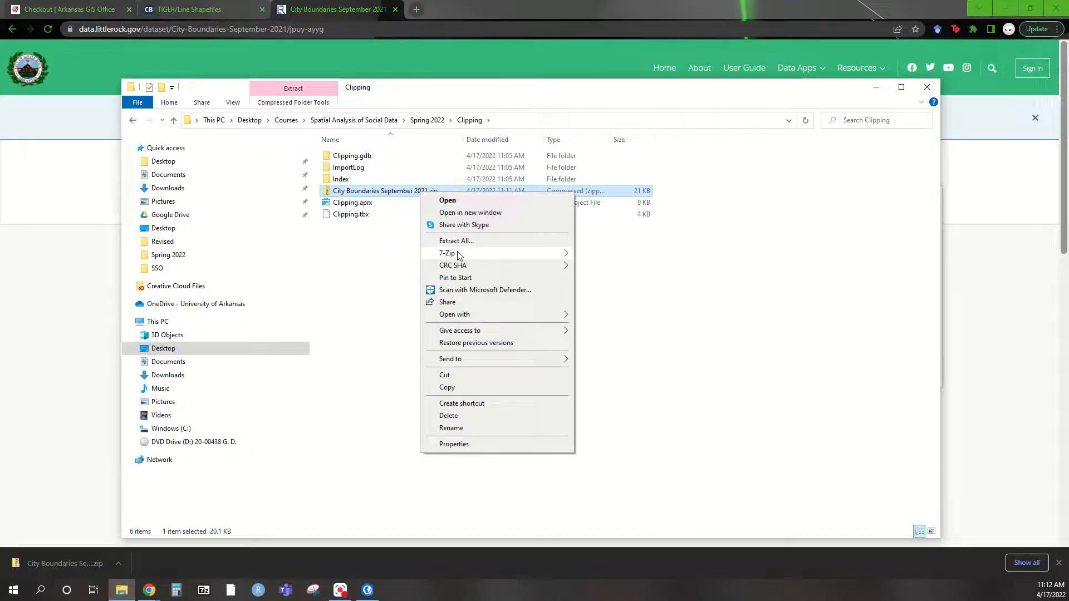
{"action": "left_click", "coordinate": [675, 278]}
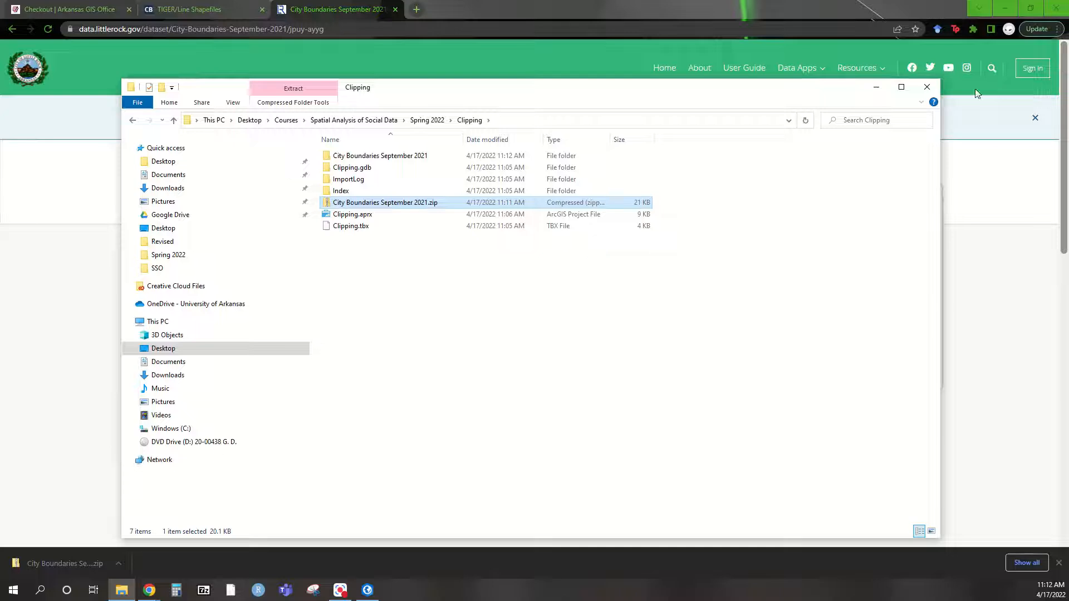
{"action": "left_click", "coordinate": [927, 88]}
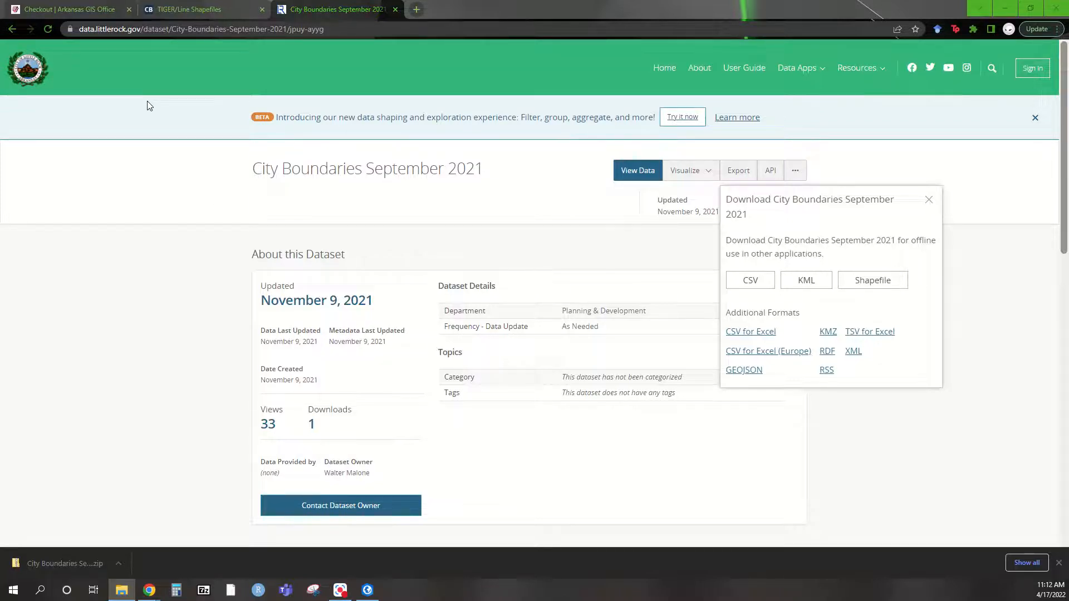
On the TIGER/Line Shapefiles page, select year 2020 and layer type Census Tracts, then submit.
{"action": "left_click", "coordinate": [234, 7]}
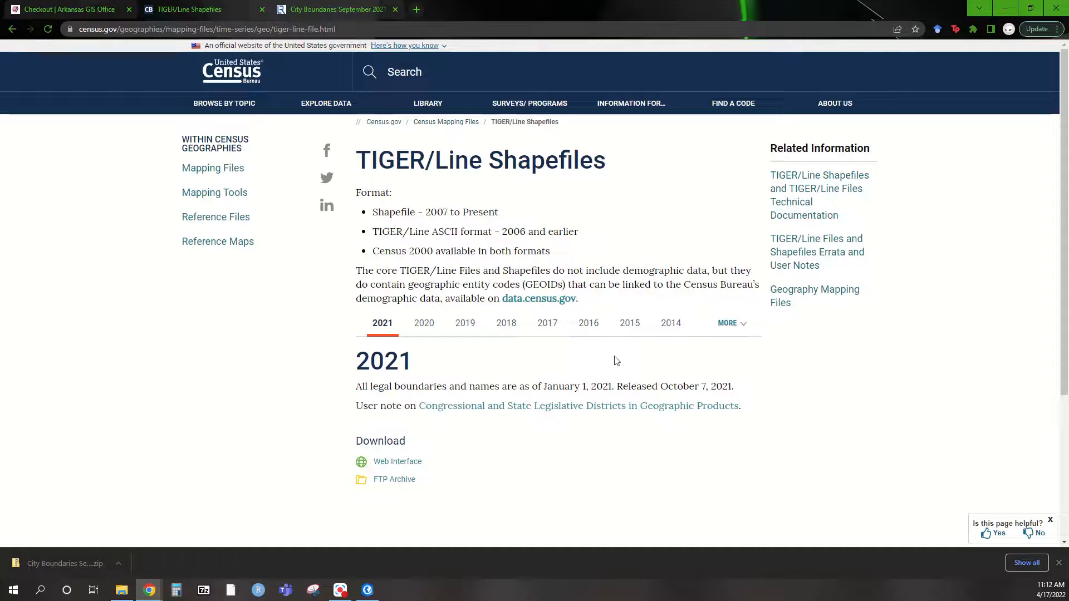
{"action": "left_click", "coordinate": [412, 467]}
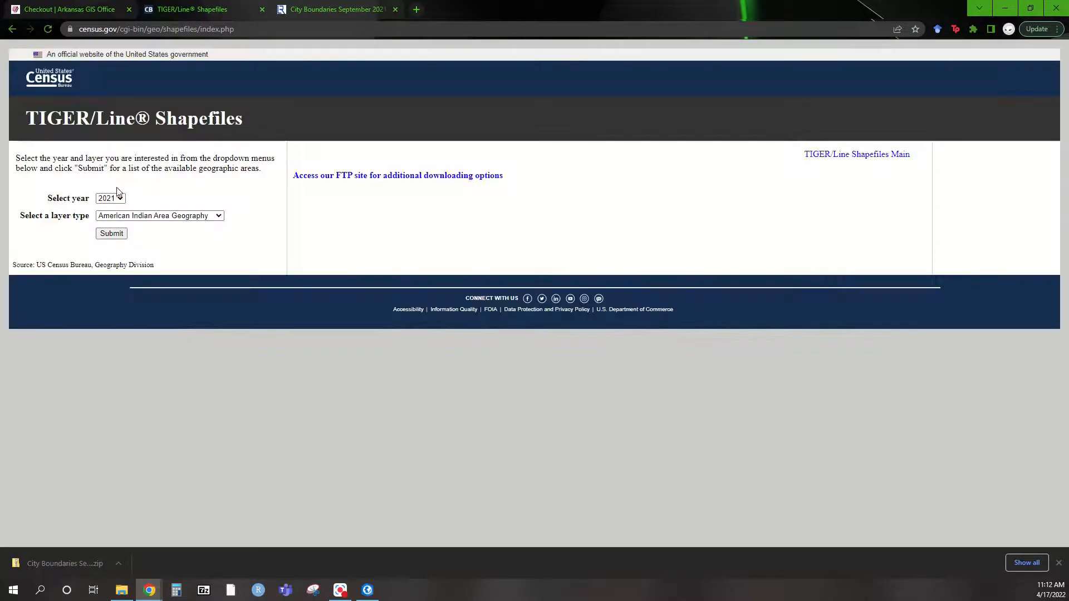
{"action": "left_click", "coordinate": [114, 199]}
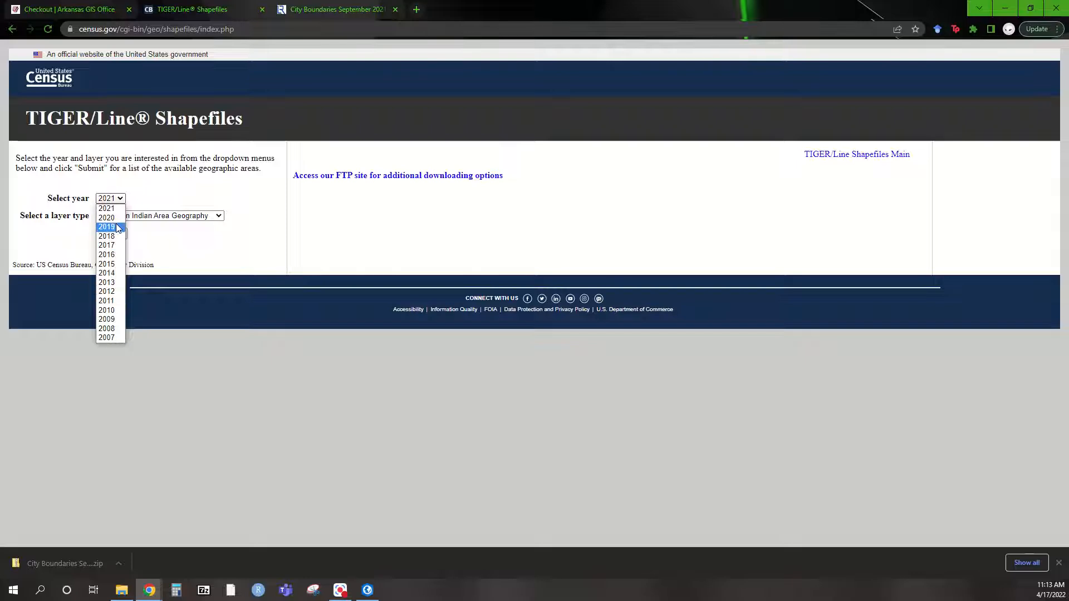
{"action": "left_click", "coordinate": [106, 208]}
{"action": "left_click", "coordinate": [147, 217]}
{"action": "scroll", "coordinate": [167, 323], "scroll_direction": "down", "scroll_amount": 3}
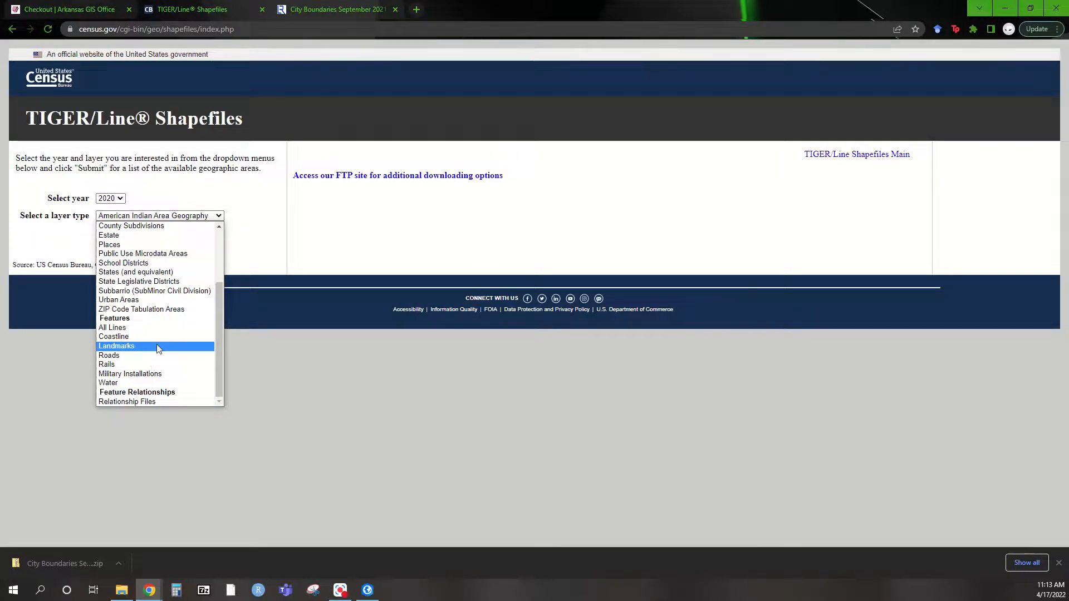
{"action": "scroll", "coordinate": [156, 348], "scroll_direction": "up", "scroll_amount": 3}
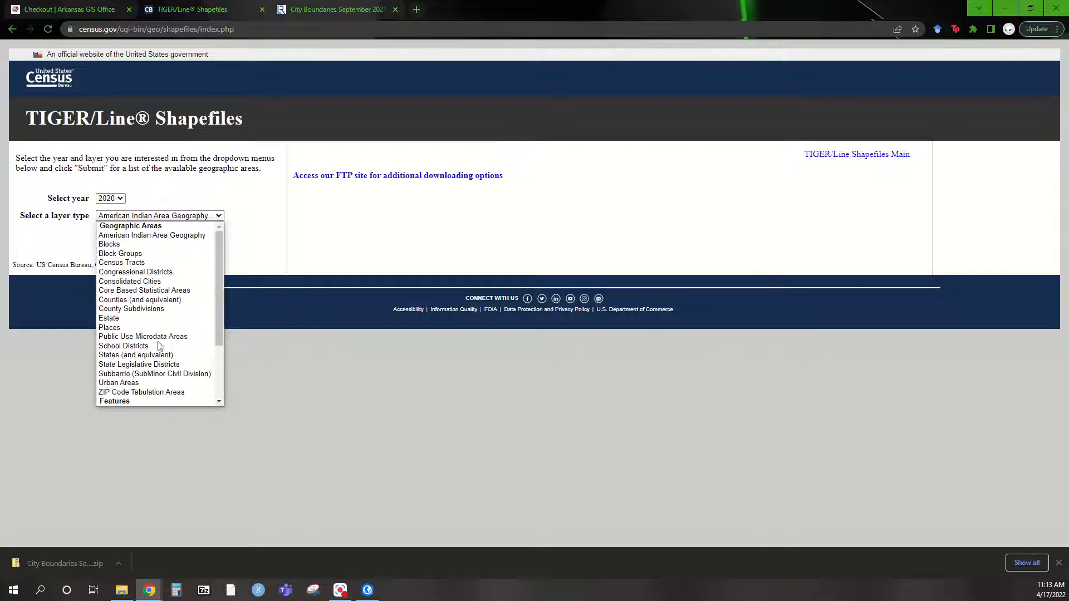
{"action": "left_click", "coordinate": [120, 264]}
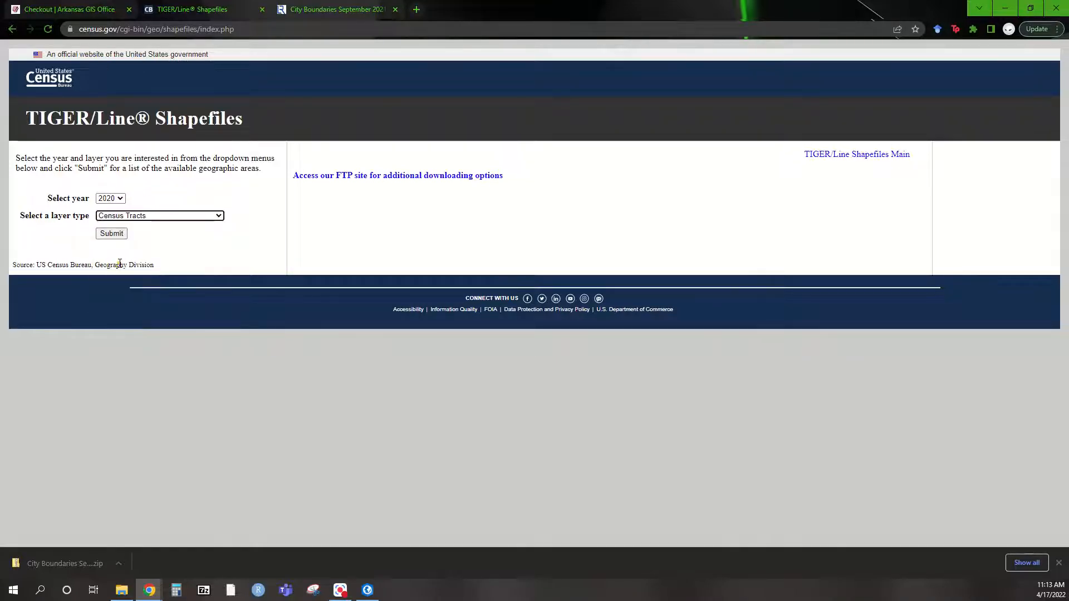
{"action": "left_click", "coordinate": [111, 234]}
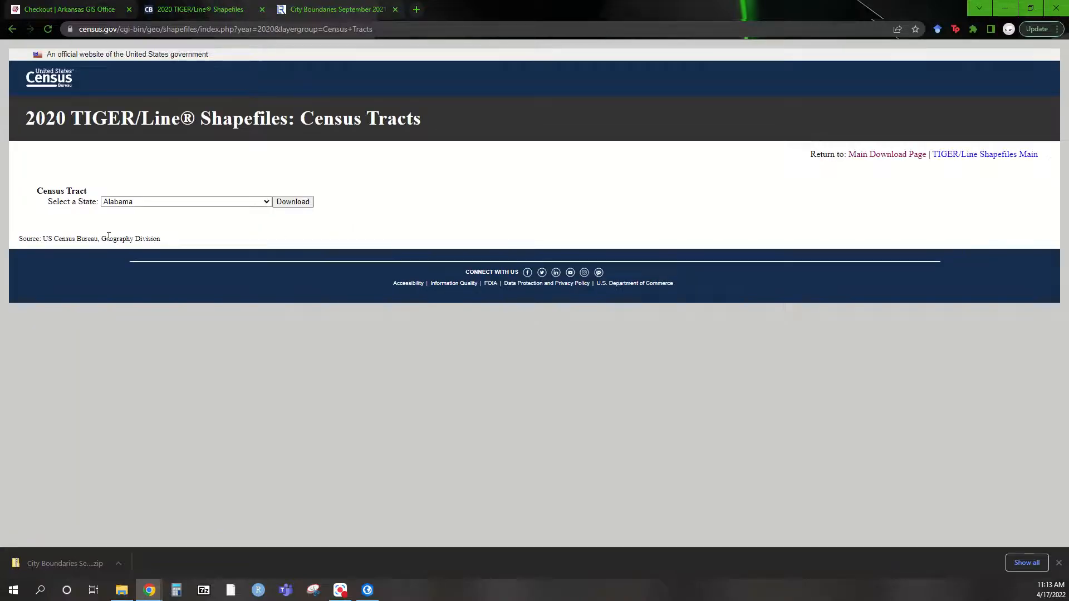
Choose Arkansas as the state and download its census tracts file.
{"action": "left_click", "coordinate": [145, 205]}
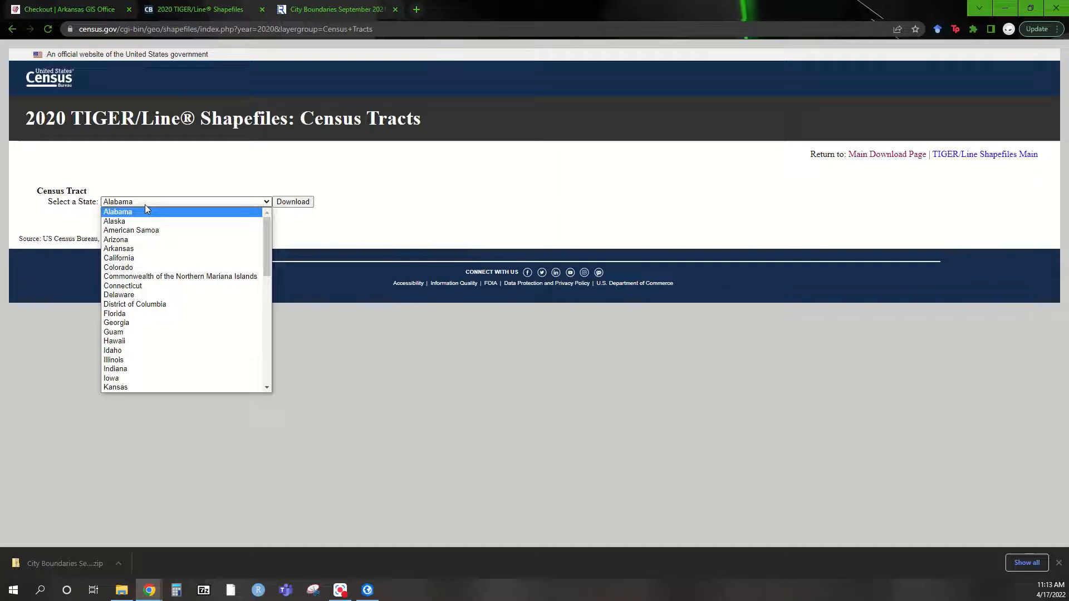
{"action": "left_click", "coordinate": [122, 249]}
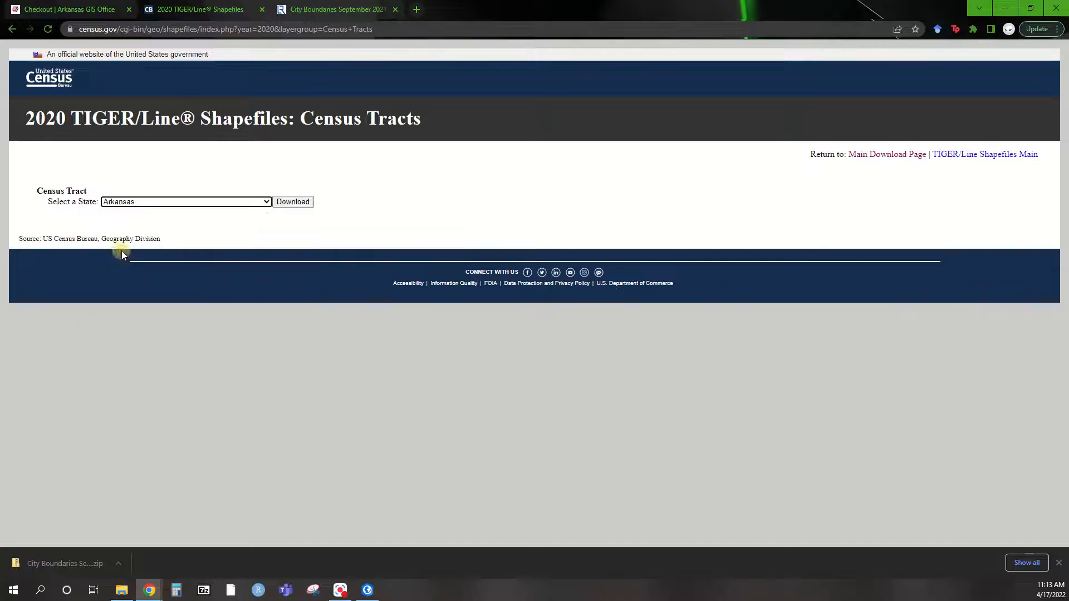
{"action": "left_click", "coordinate": [308, 204]}
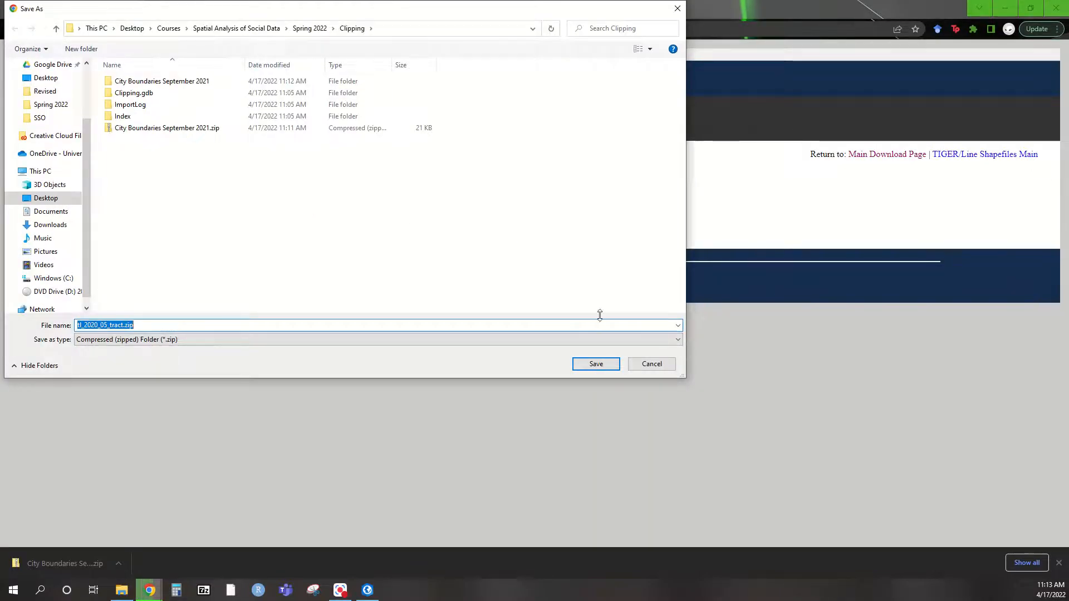
Save tl_2020_05_tract.zip to Clipping, extract it with 7-Zip, and bring up the download email.
{"action": "left_click", "coordinate": [603, 359]}
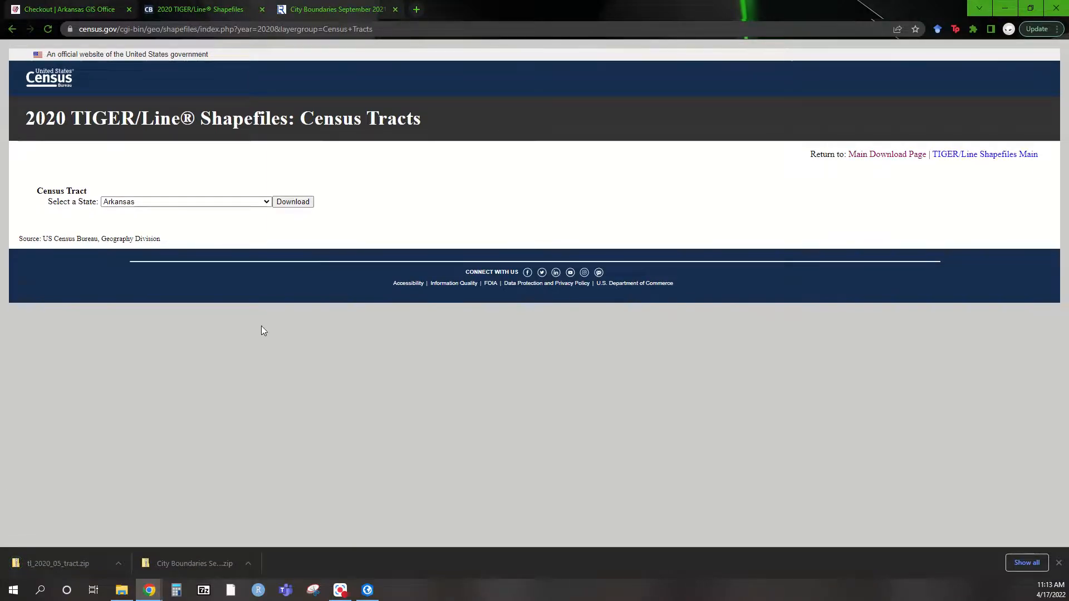
{"action": "key", "text": "alt+Tab"}
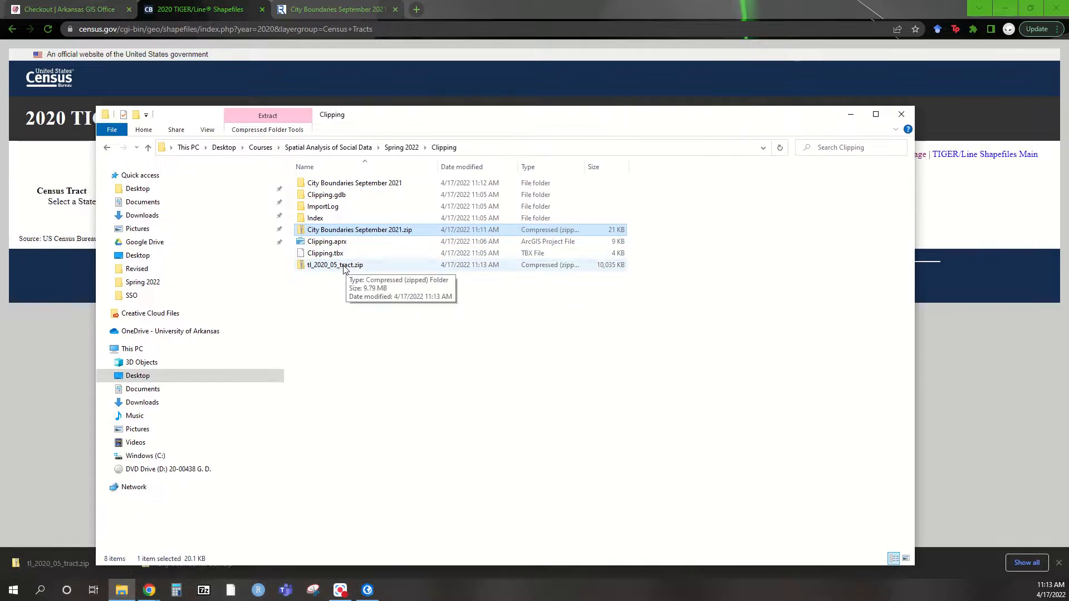
{"action": "left_click", "coordinate": [343, 266]}
{"action": "right_click", "coordinate": [343, 266]}
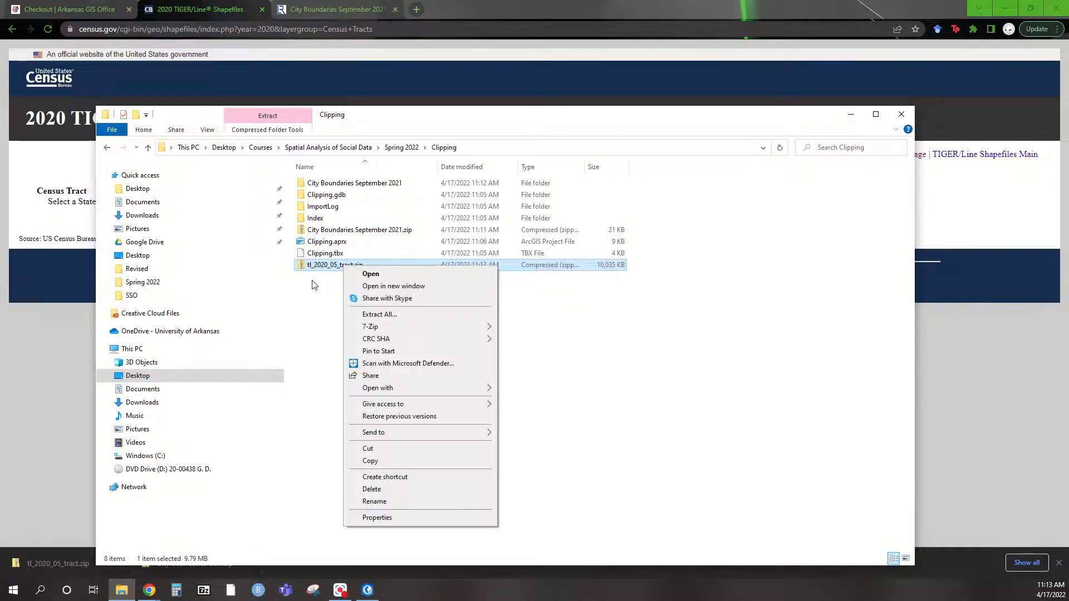
{"action": "mouse_move", "coordinate": [430, 326]}
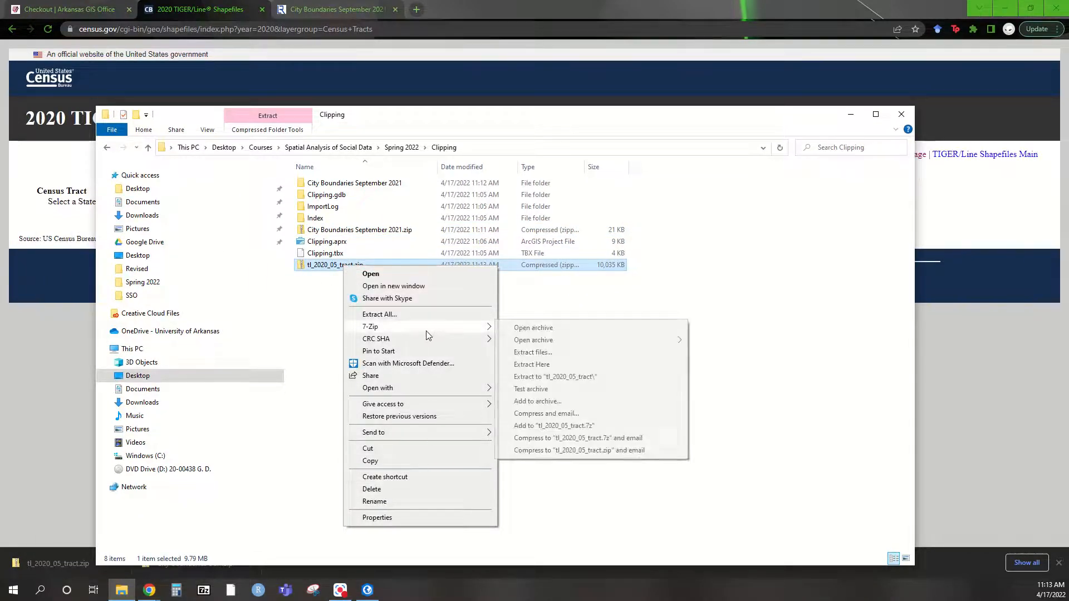
{"action": "left_click", "coordinate": [550, 354]}
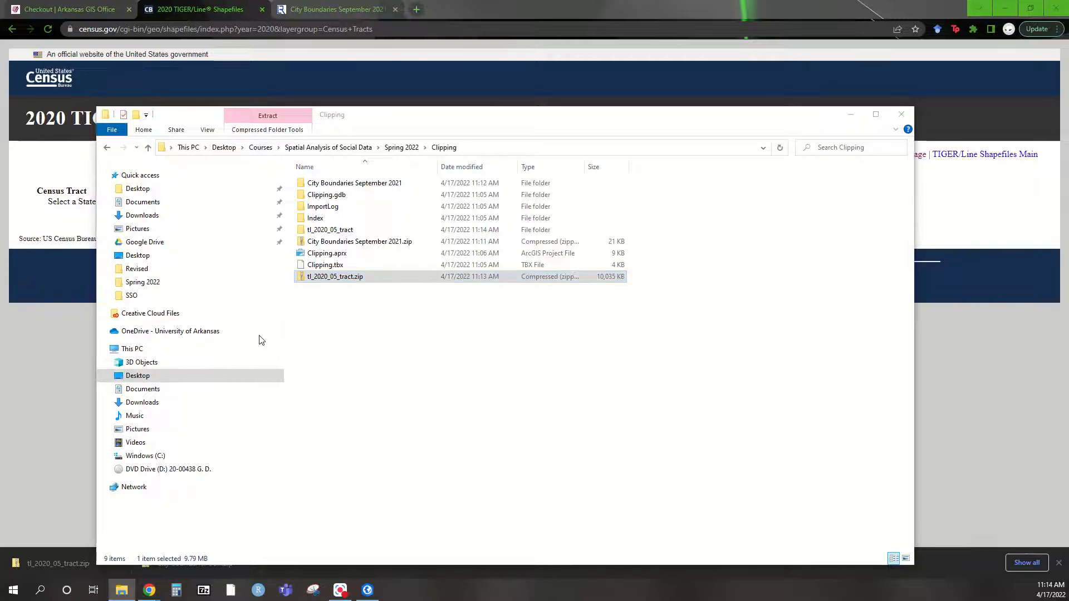
{"action": "key", "text": "super+d"}
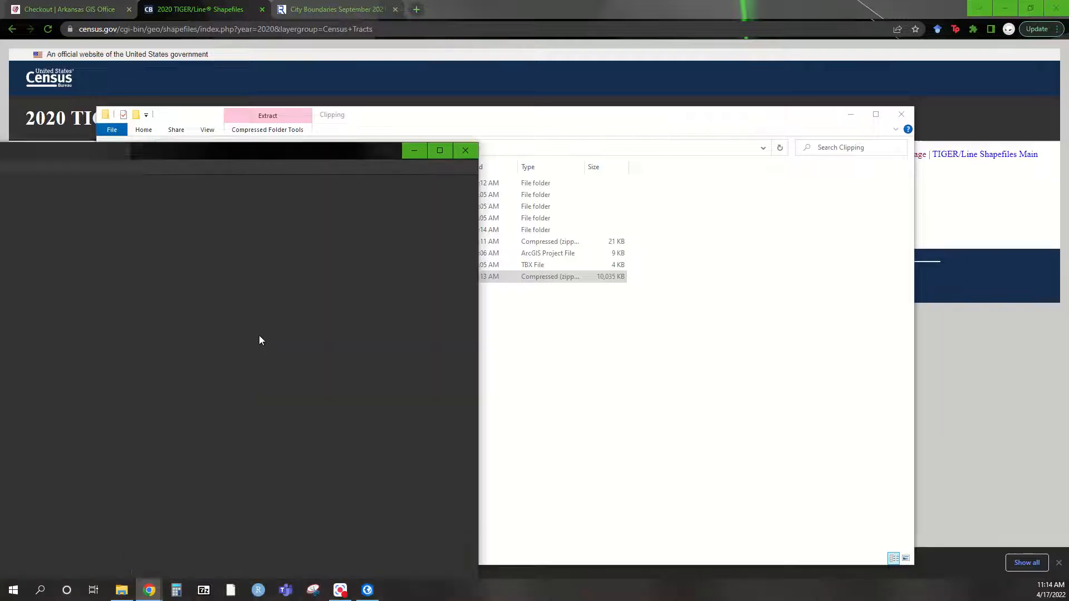
{"action": "left_click_drag", "start_coordinate": [0, 151], "coordinate": [347, 115]}
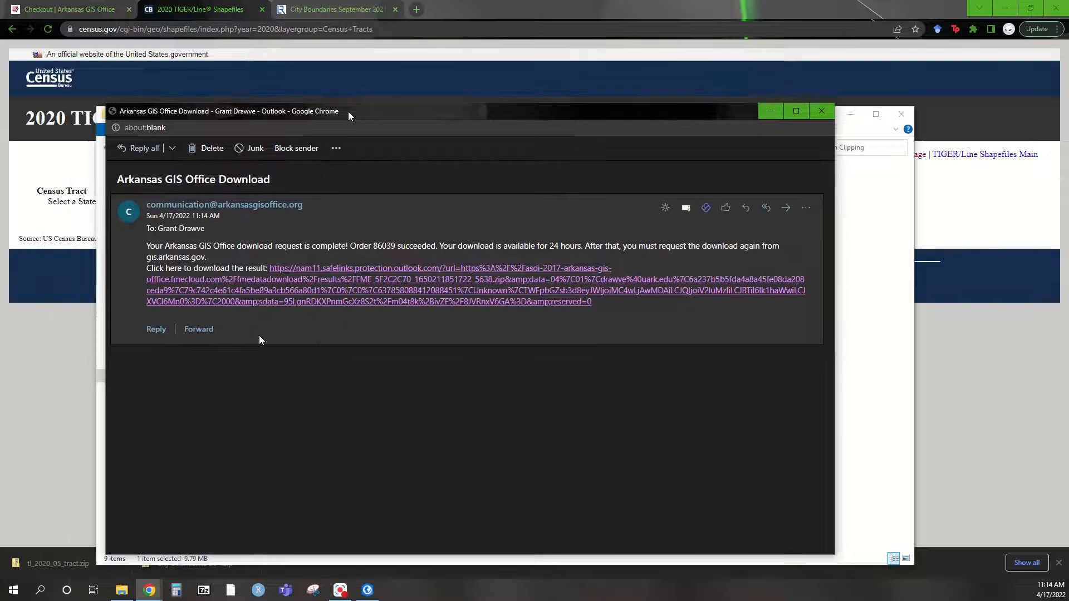
Download Roads_LR_Centerline.zip from the Arkansas GIS Office email into Clipping, then close the email.
{"action": "left_click", "coordinate": [401, 282]}
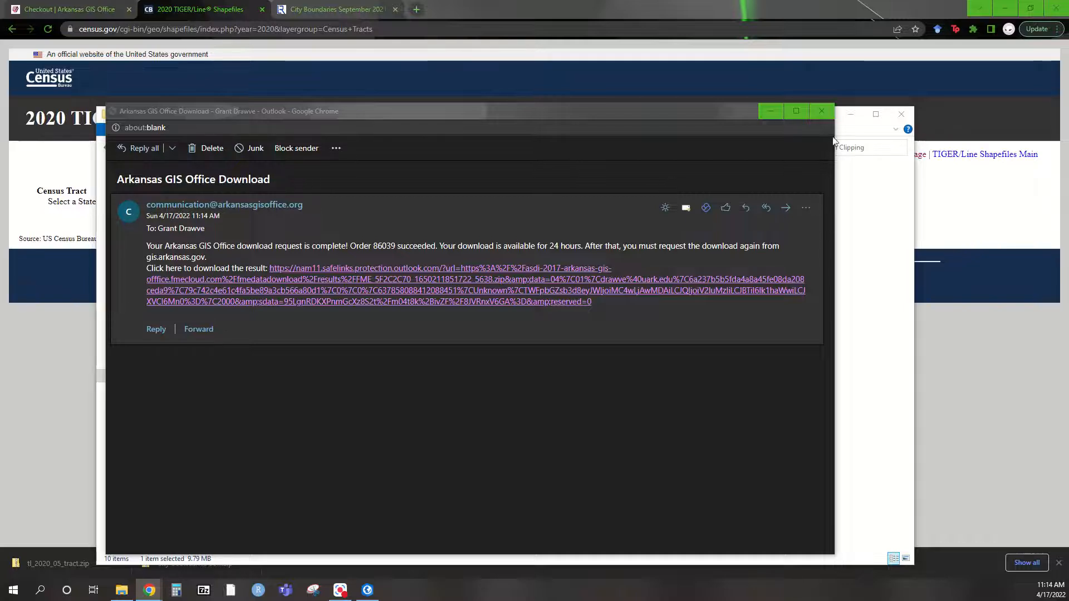
{"action": "left_click", "coordinate": [822, 110]}
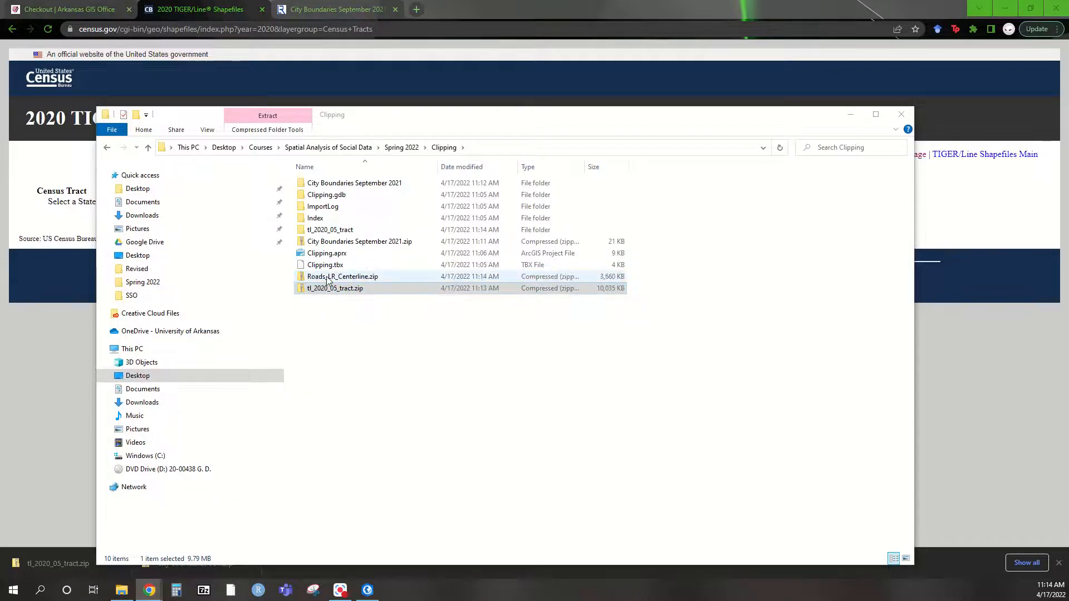
Extract Roads_LR_Centerline.zip with 7-Zip into a Roads_LR_Centerline folder.
{"action": "left_click", "coordinate": [353, 401]}
{"action": "left_click", "coordinate": [324, 279]}
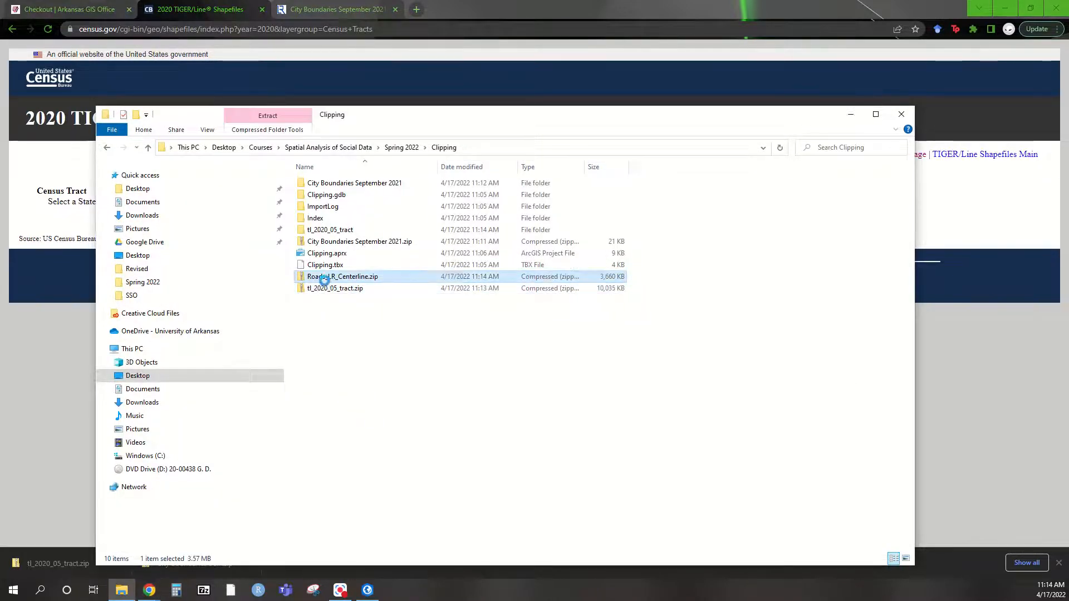
{"action": "right_click", "coordinate": [324, 280]}
{"action": "mouse_move", "coordinate": [358, 344]}
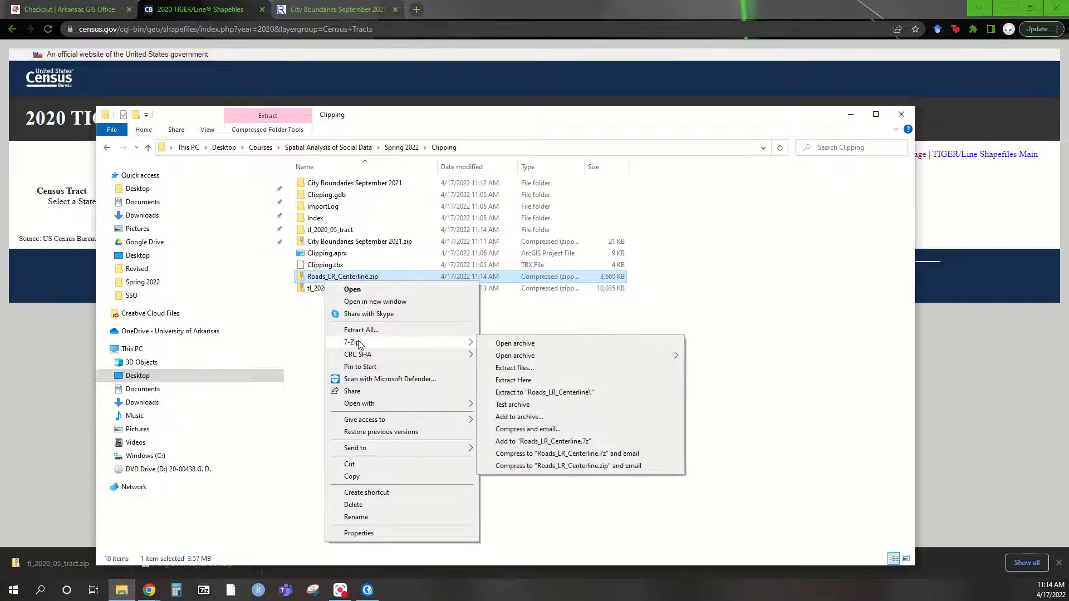
{"action": "left_click", "coordinate": [535, 368]}
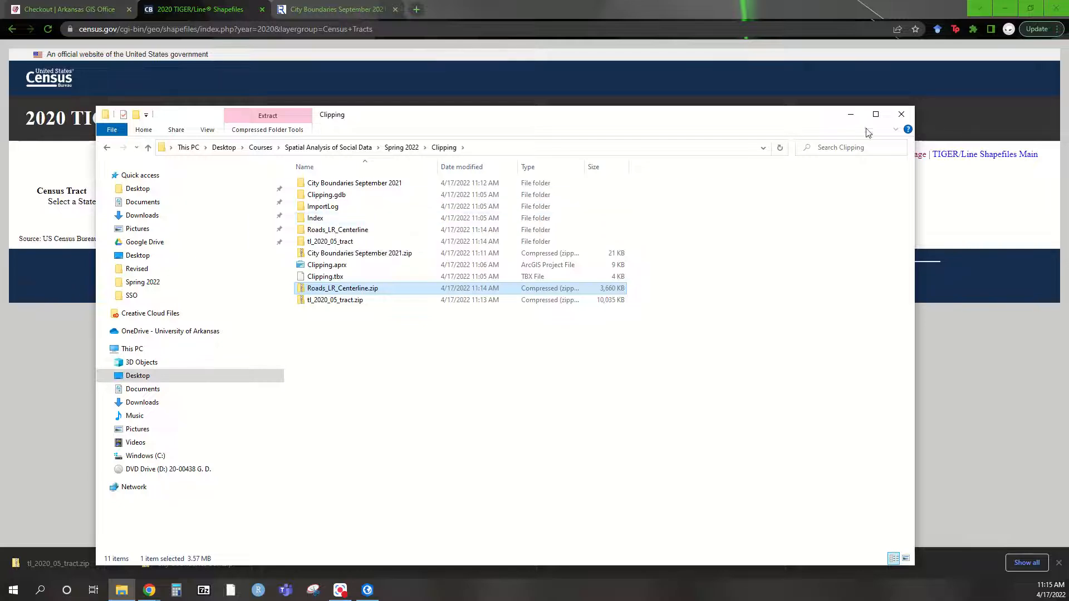
Close File Explorer and minimize Chrome to bring ArcGIS Pro's map forward.
{"action": "left_click", "coordinate": [902, 114]}
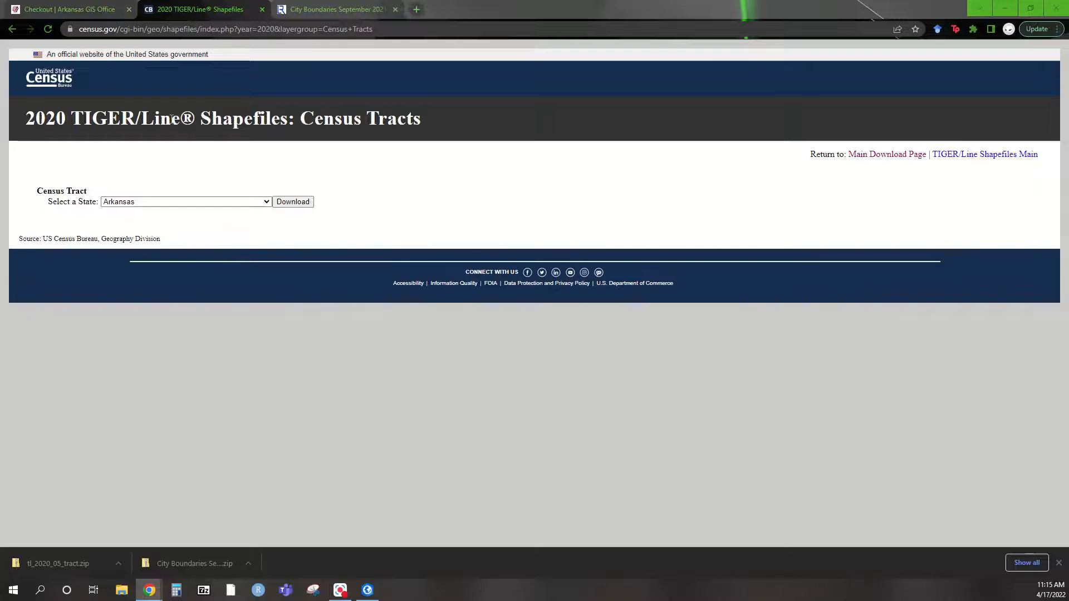
{"action": "left_click", "coordinate": [1005, 8]}
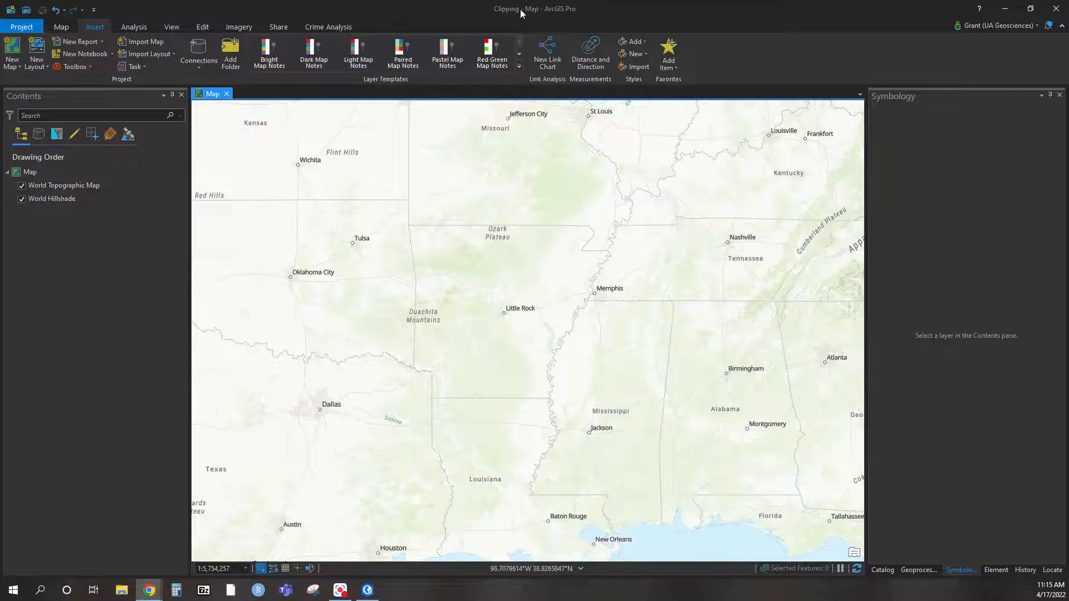
{"action": "left_click", "coordinate": [60, 26]}
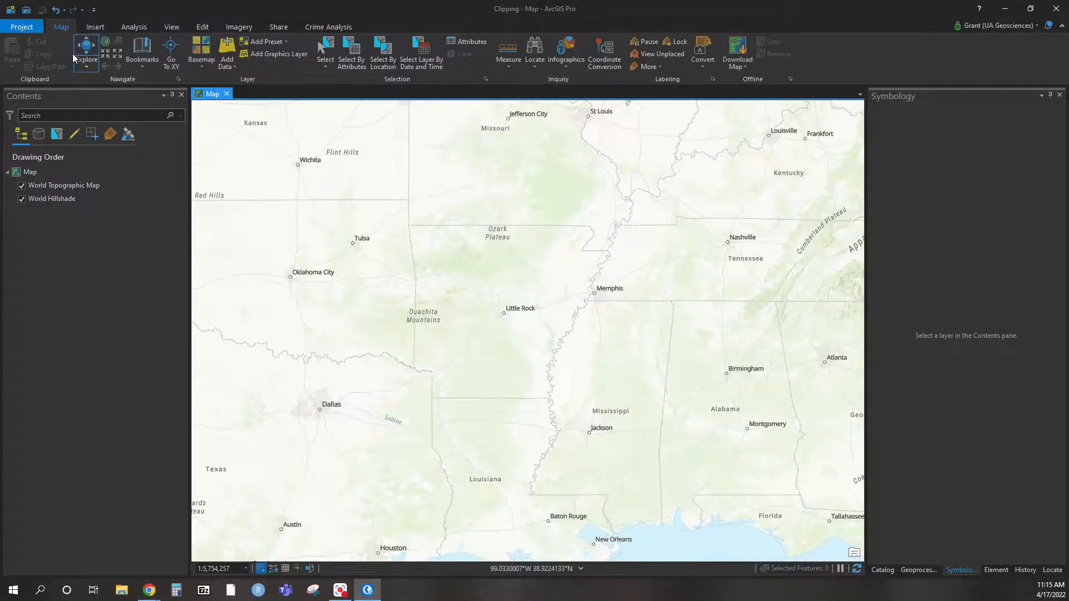
Add the geo_export shapefile from Clipping > City Boundaries September 2021 to the map.
{"action": "left_click", "coordinate": [231, 46]}
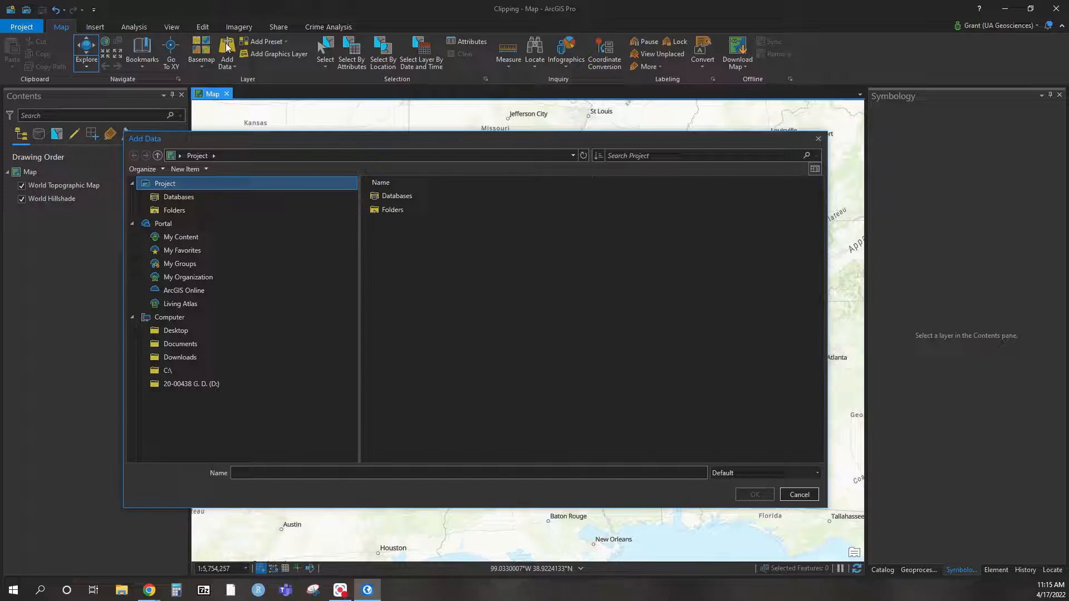
{"action": "left_click", "coordinate": [192, 332]}
{"action": "scroll", "coordinate": [387, 332], "scroll_direction": "down", "scroll_amount": 4}
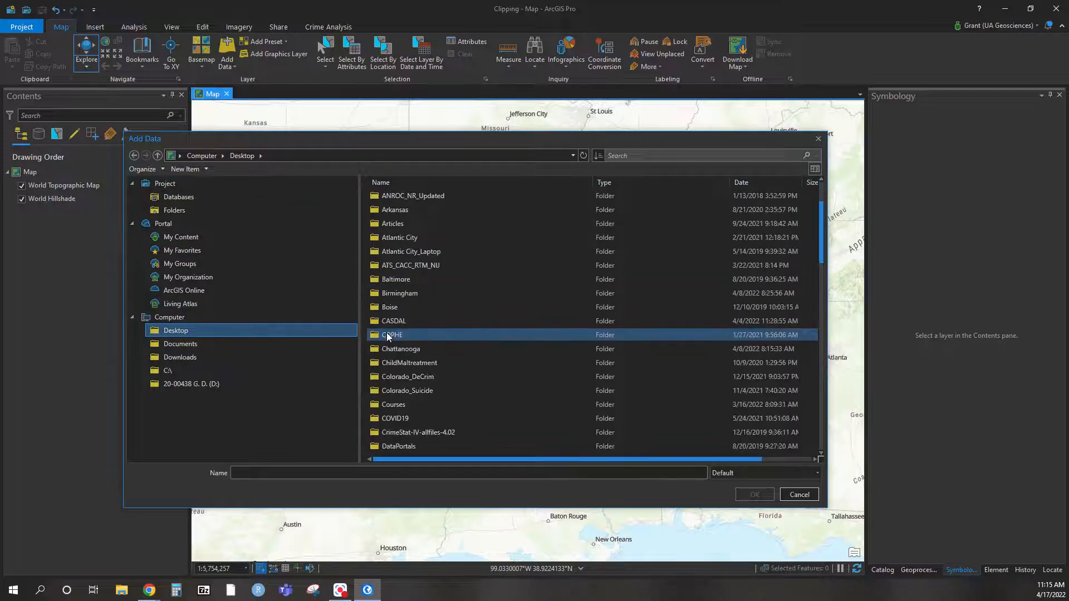
{"action": "left_click", "coordinate": [398, 364]}
{"action": "double_click", "coordinate": [399, 365]}
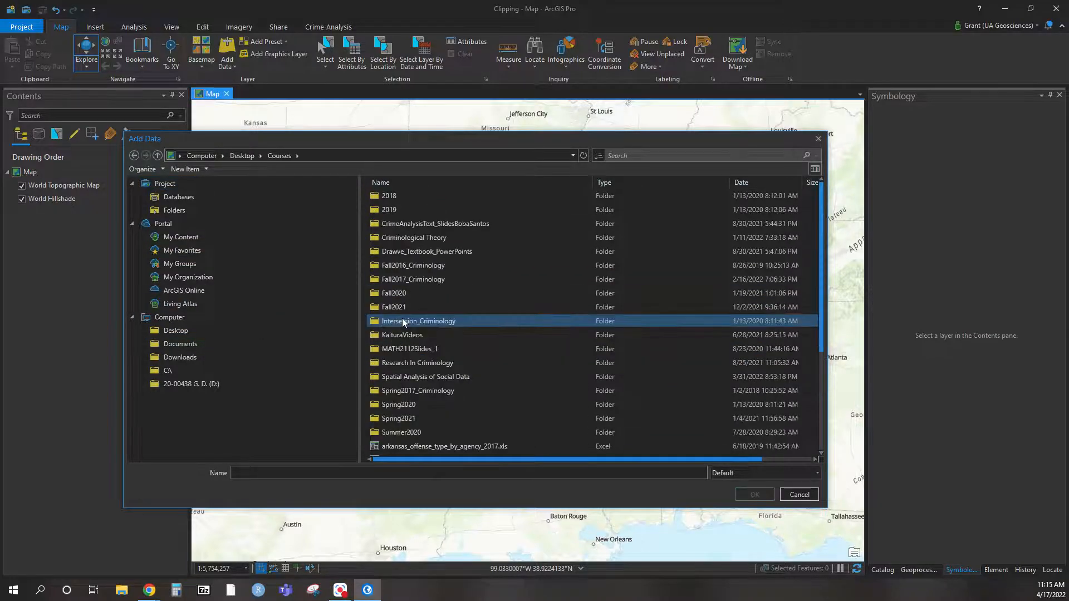
{"action": "double_click", "coordinate": [420, 377]}
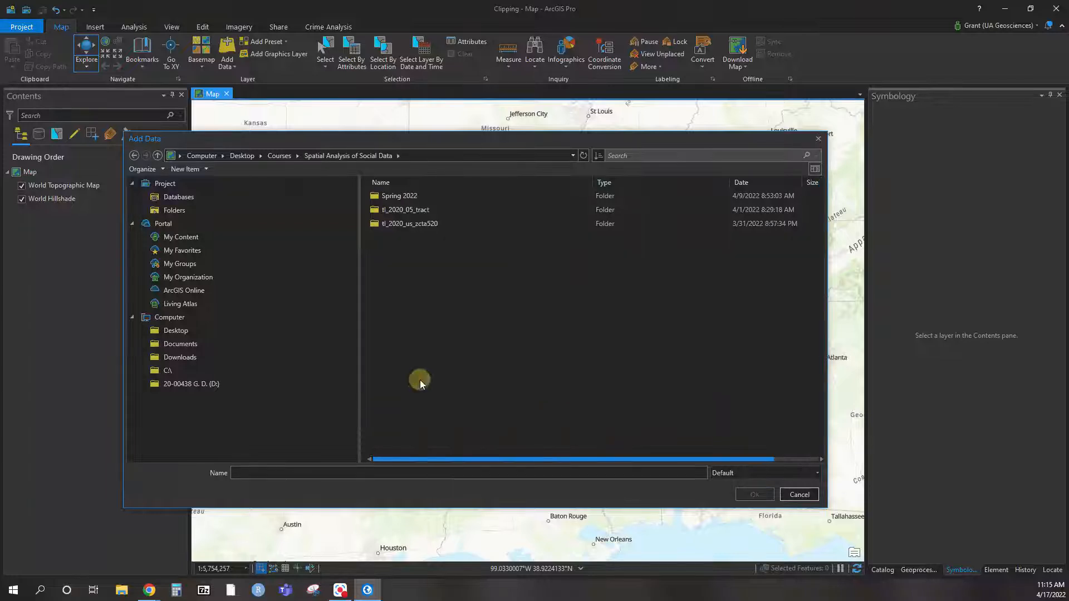
{"action": "double_click", "coordinate": [407, 198]}
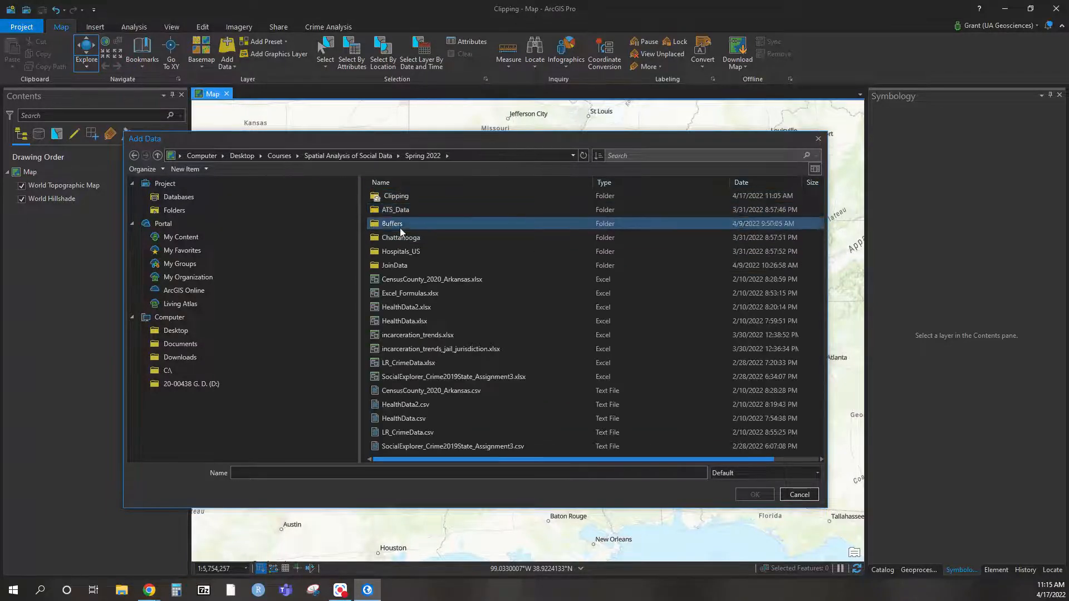
{"action": "double_click", "coordinate": [418, 197]}
{"action": "double_click", "coordinate": [438, 196]}
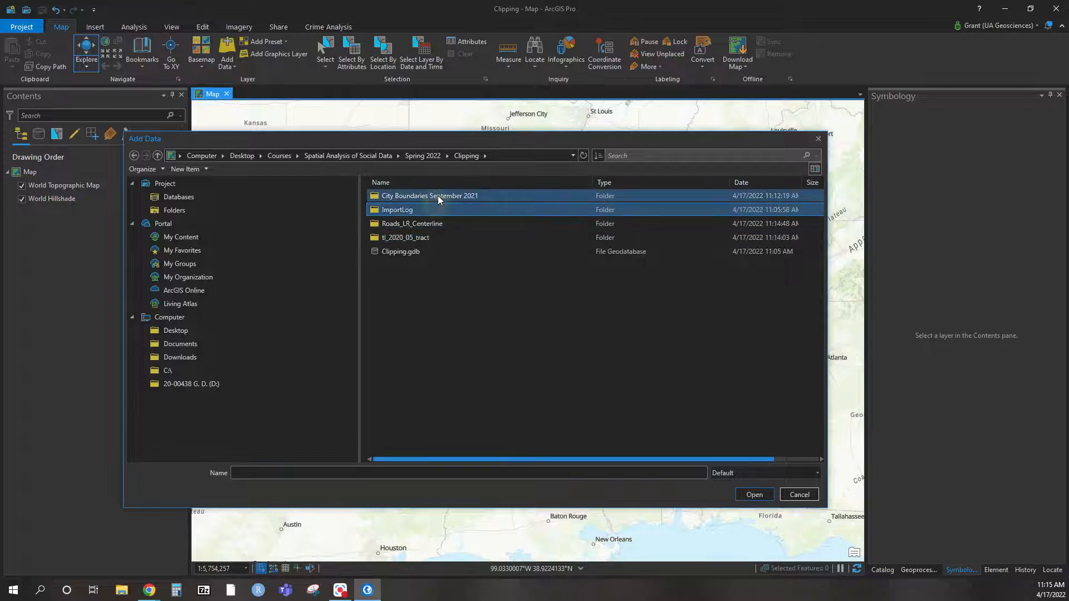
{"action": "left_click", "coordinate": [437, 196]}
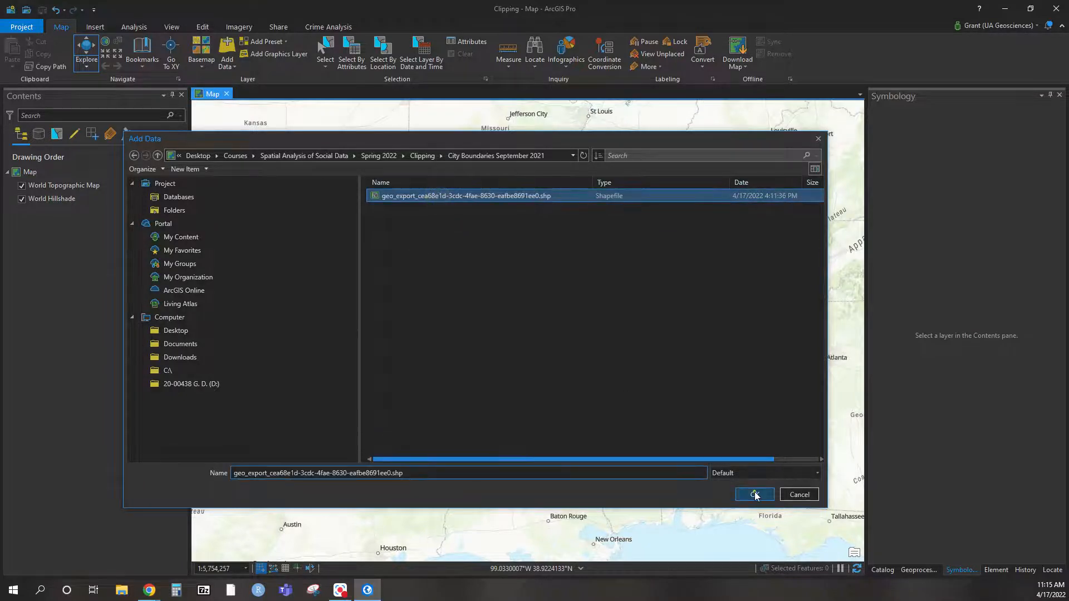
{"action": "left_click", "coordinate": [755, 494]}
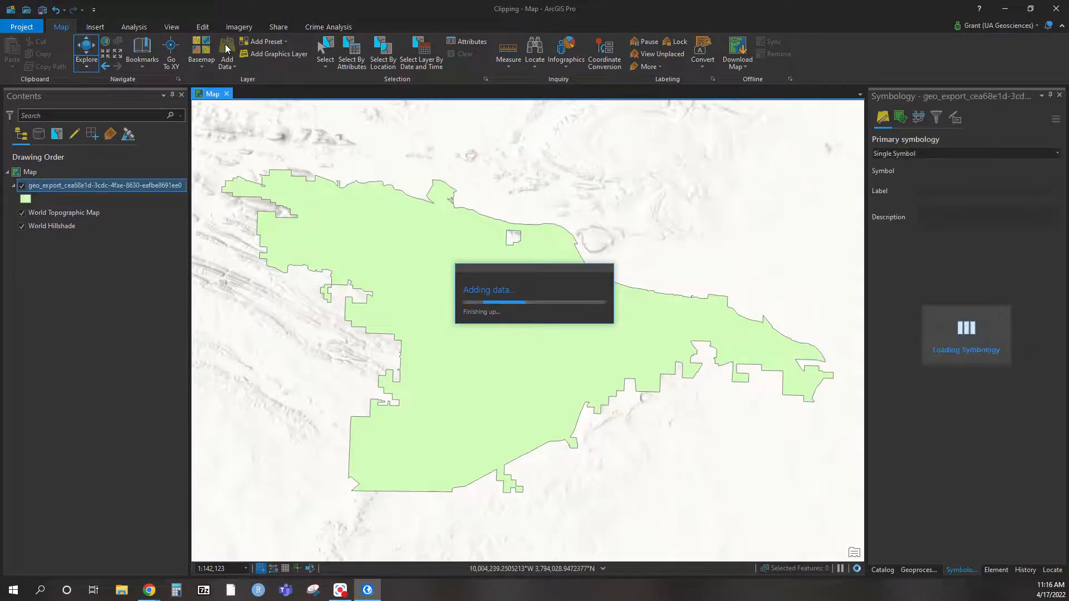
Add the GeoStor roads shapefile from Roads_LR_Centerline to the map.
{"action": "left_click", "coordinate": [226, 49]}
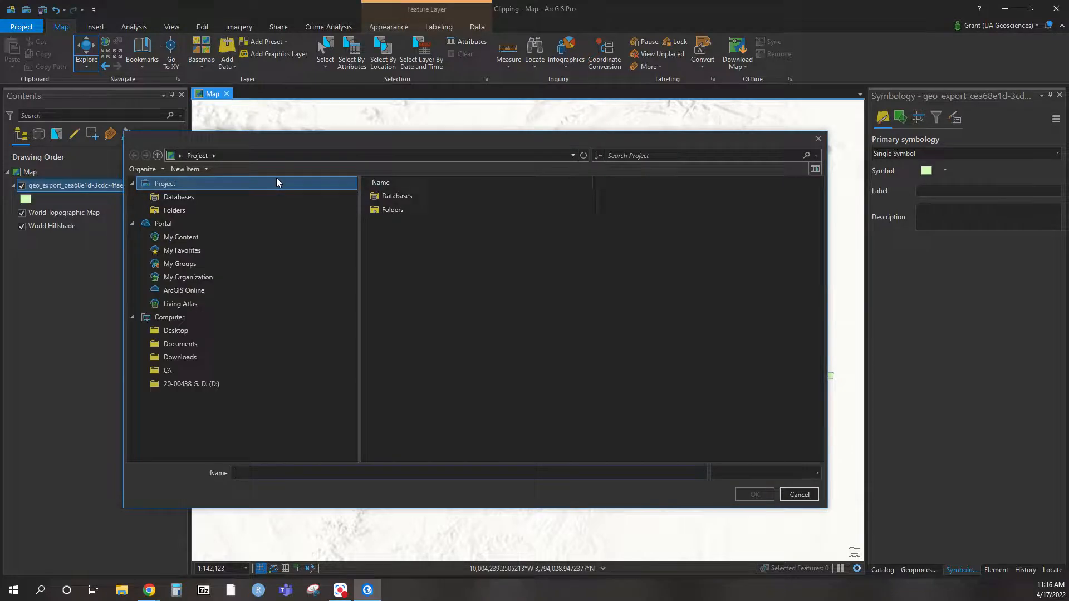
{"action": "left_click", "coordinate": [275, 156]}
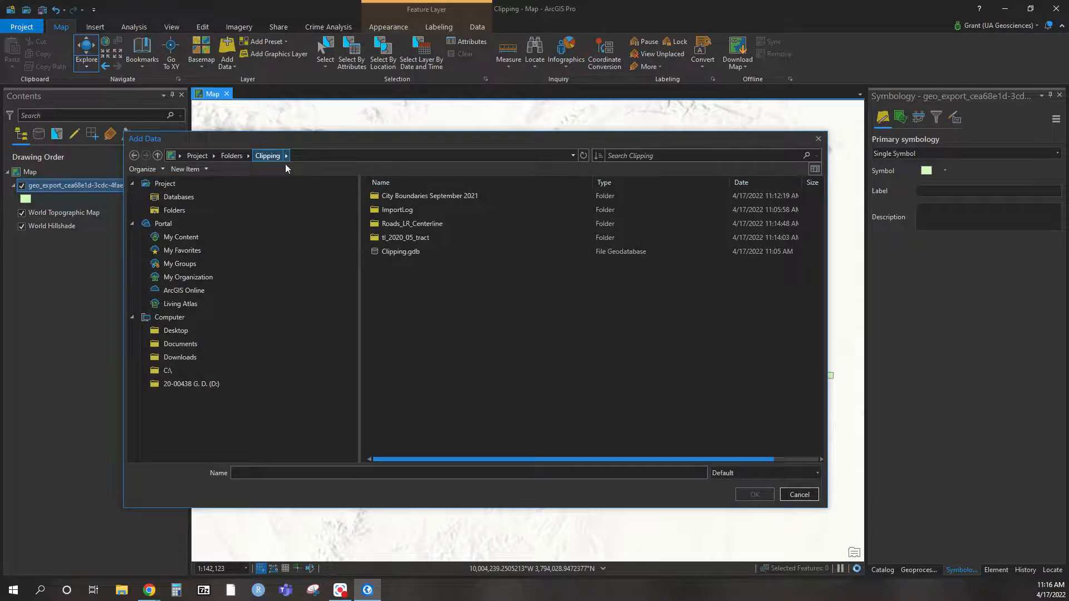
{"action": "double_click", "coordinate": [418, 225]}
{"action": "double_click", "coordinate": [392, 198]}
{"action": "double_click", "coordinate": [392, 199]}
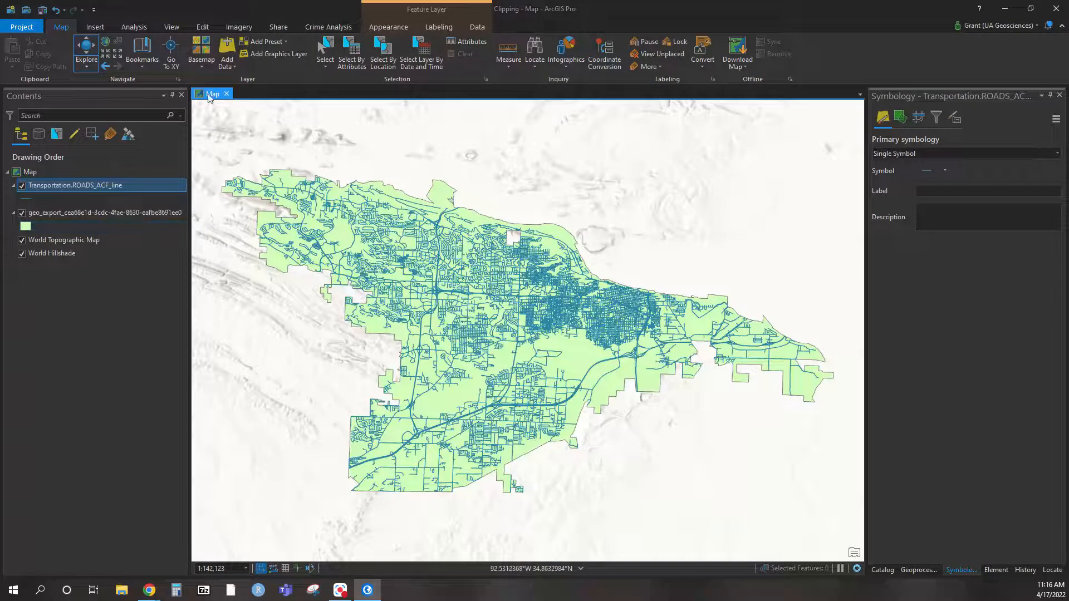
Add tl_2020_05_tract.shp and move the city boundary layer to the top of Contents.
{"action": "left_click", "coordinate": [231, 58]}
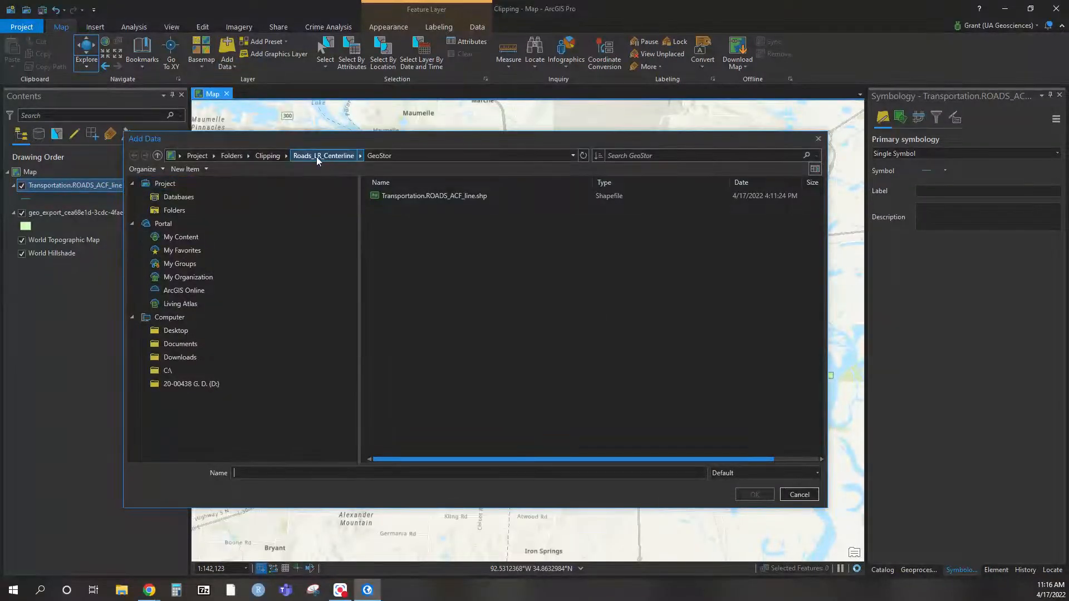
{"action": "left_click", "coordinate": [268, 155]}
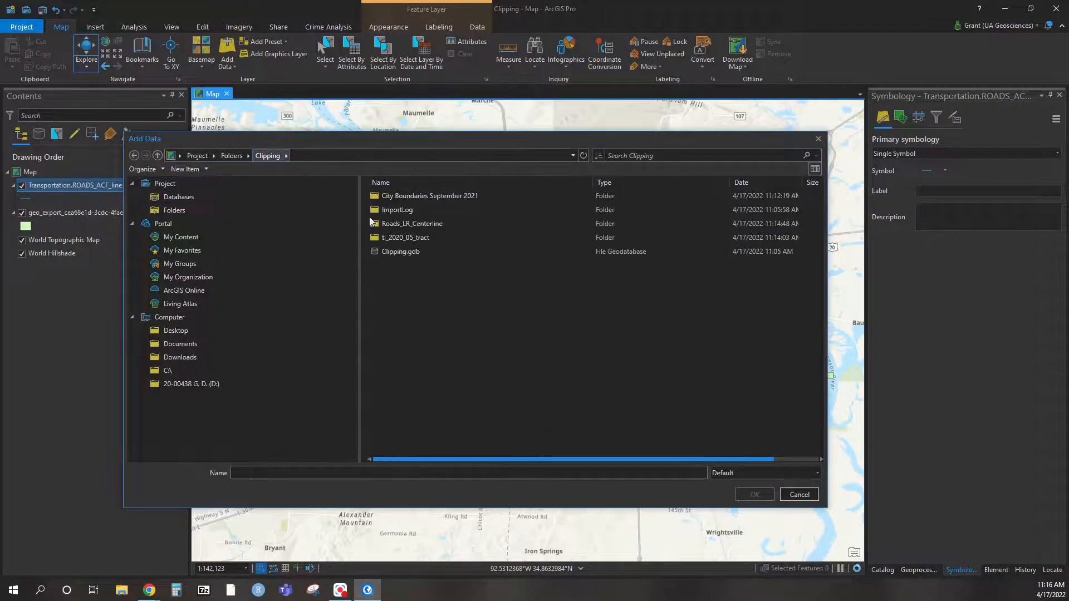
{"action": "double_click", "coordinate": [397, 238]}
{"action": "left_click", "coordinate": [405, 197]}
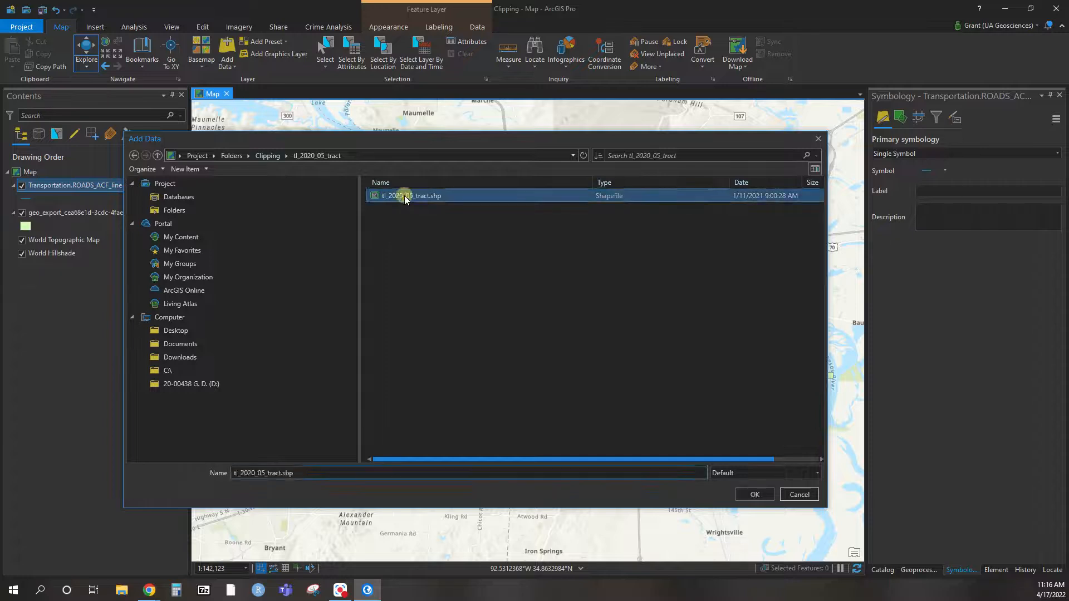
{"action": "double_click", "coordinate": [404, 196]}
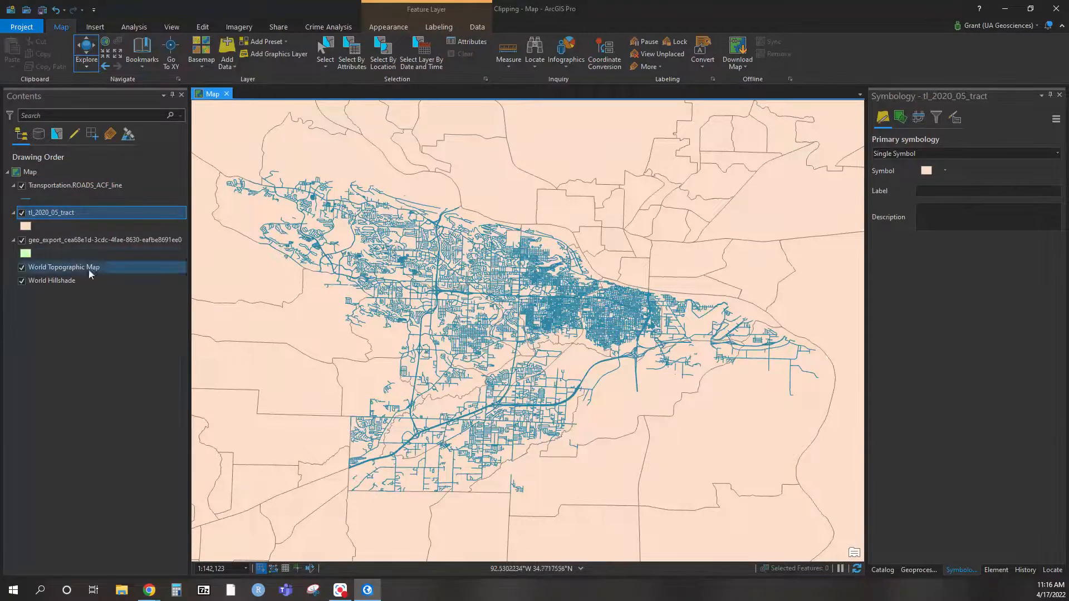
{"action": "left_click_drag", "start_coordinate": [71, 189], "coordinate": [71, 189]}
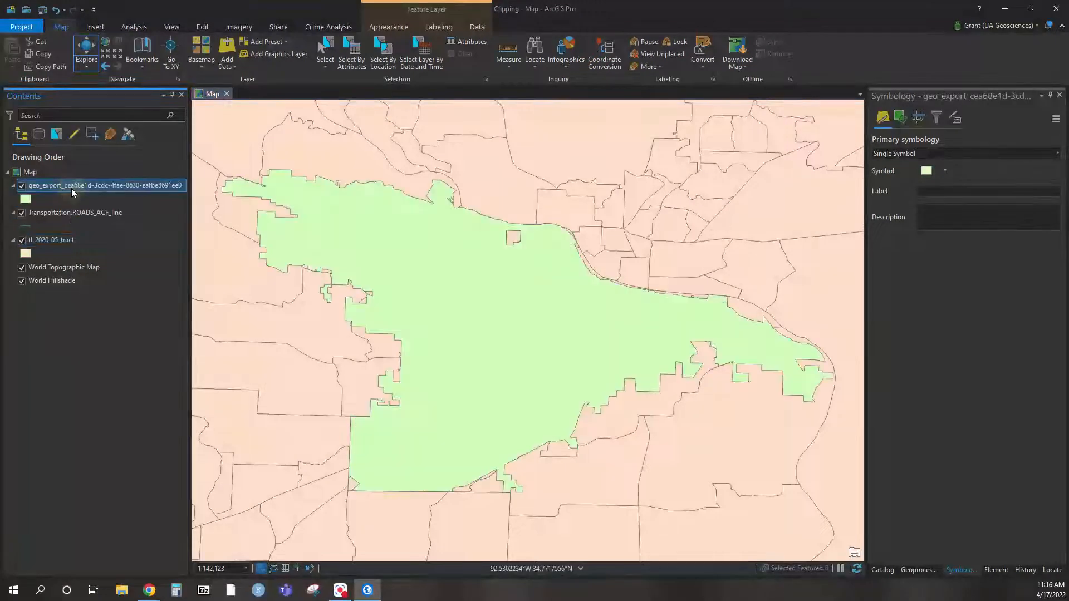
Give the city polygon the Black Outline symbol and rename it Little Rock Boundary.
{"action": "left_click", "coordinate": [25, 200]}
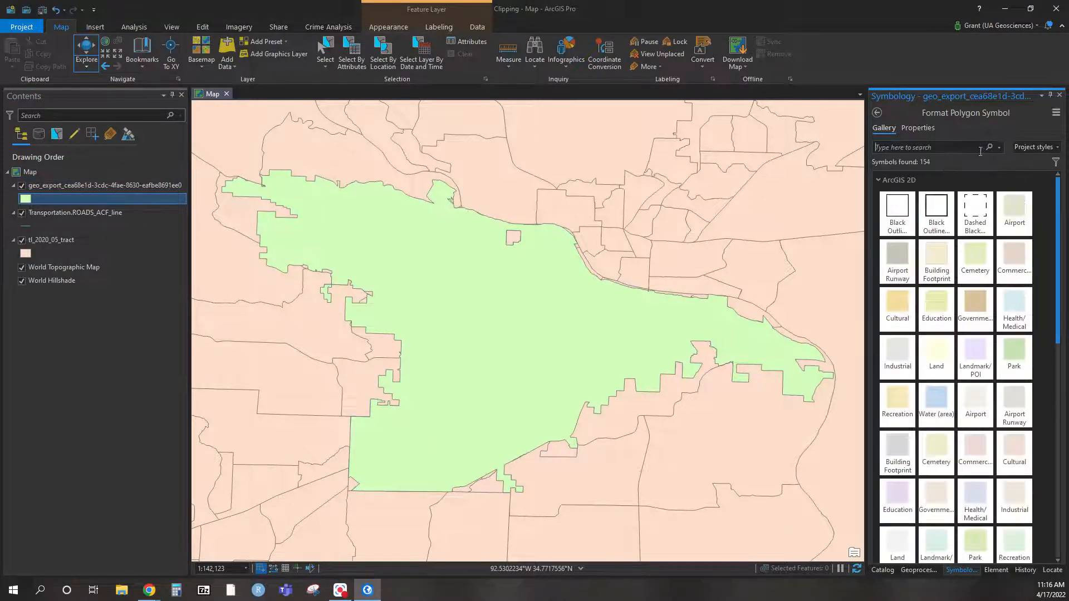
{"action": "left_click", "coordinate": [936, 213]}
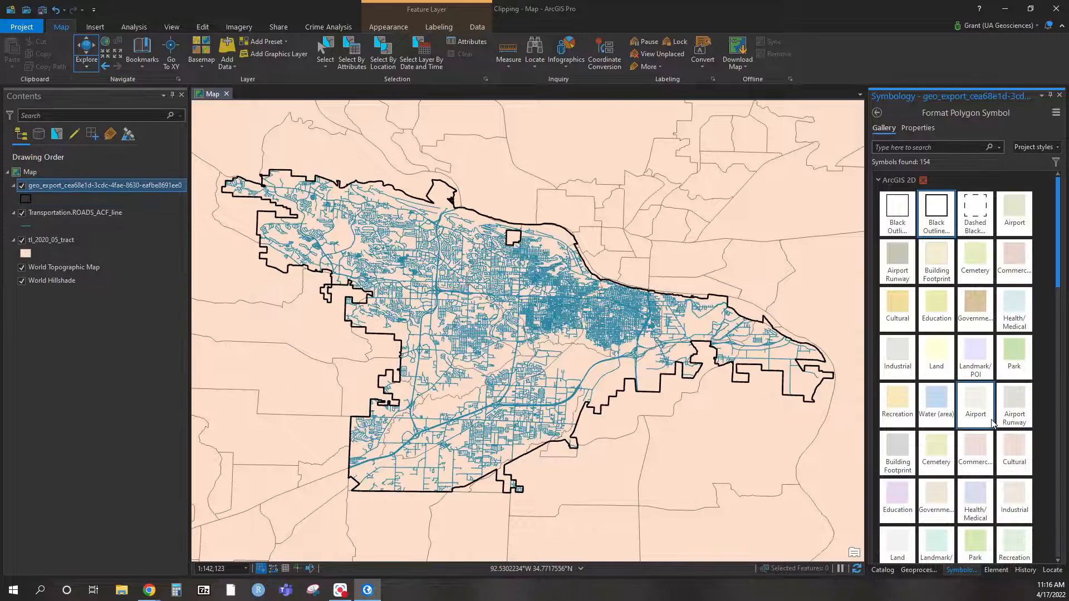
{"action": "left_click", "coordinate": [89, 185]}
{"action": "double_click", "coordinate": [90, 187]}
{"action": "triple_click", "coordinate": [669, 220]}
{"action": "type", "text": "Little Rock Bouinda"}
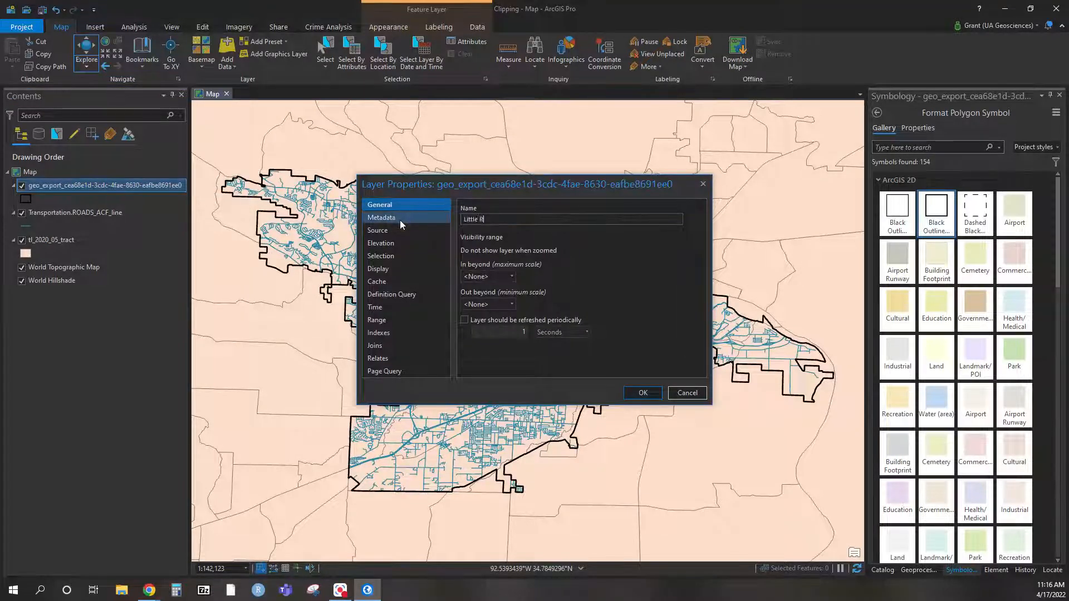
{"action": "key", "text": "BackSpace"}
{"action": "key", "text": "BackSpace"}
{"action": "key", "text": "BackSpace"}
{"action": "key", "text": "BackSpace"}
{"action": "type", "text": "ndary"}
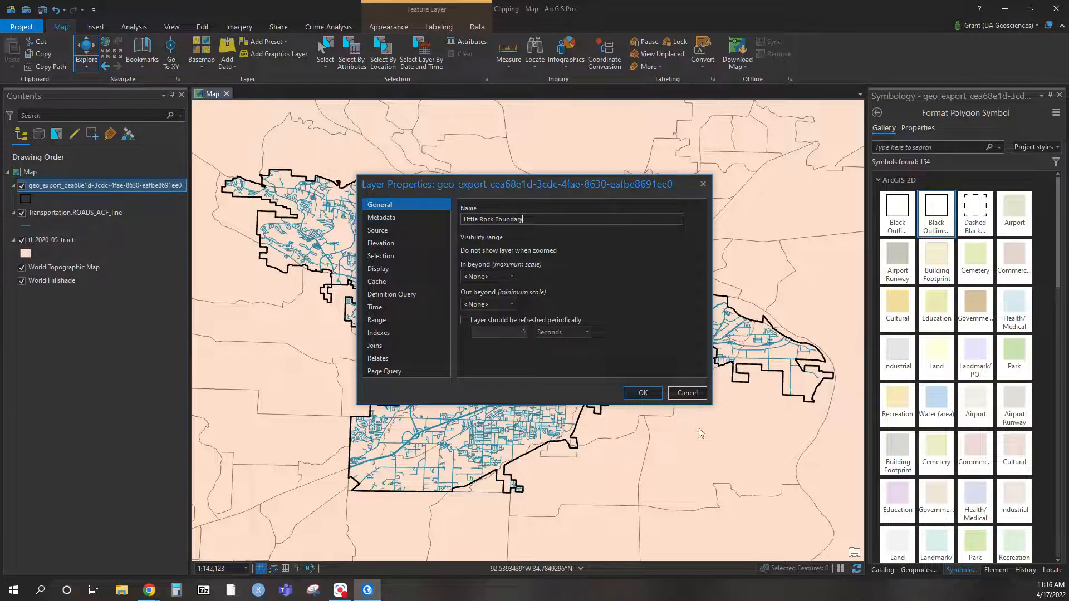
{"action": "left_click", "coordinate": [642, 392]}
{"action": "left_click", "coordinate": [28, 212]}
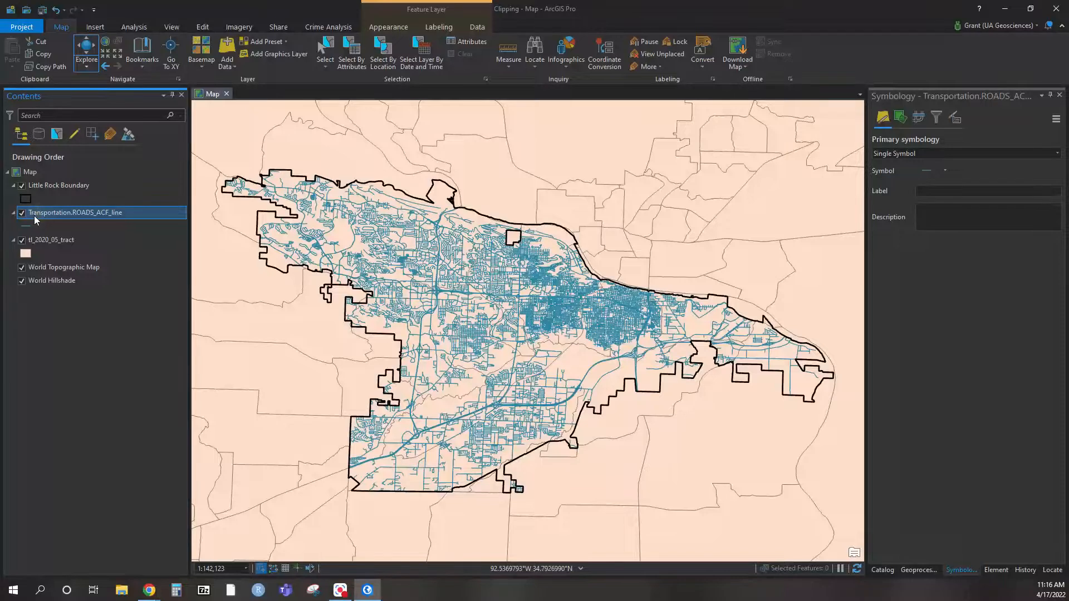
Rename the roads layer to Roads and hide it.
{"action": "key", "text": "shift+F10"}
{"action": "key", "text": "F2"}
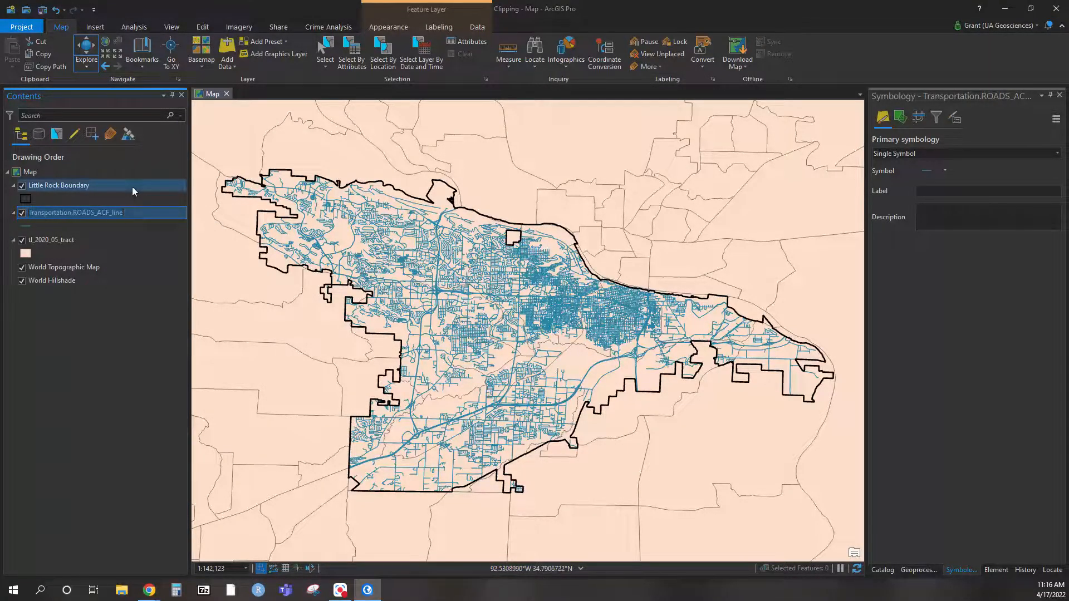
{"action": "type", "text": "Roads"}
{"action": "key", "text": "Escape"}
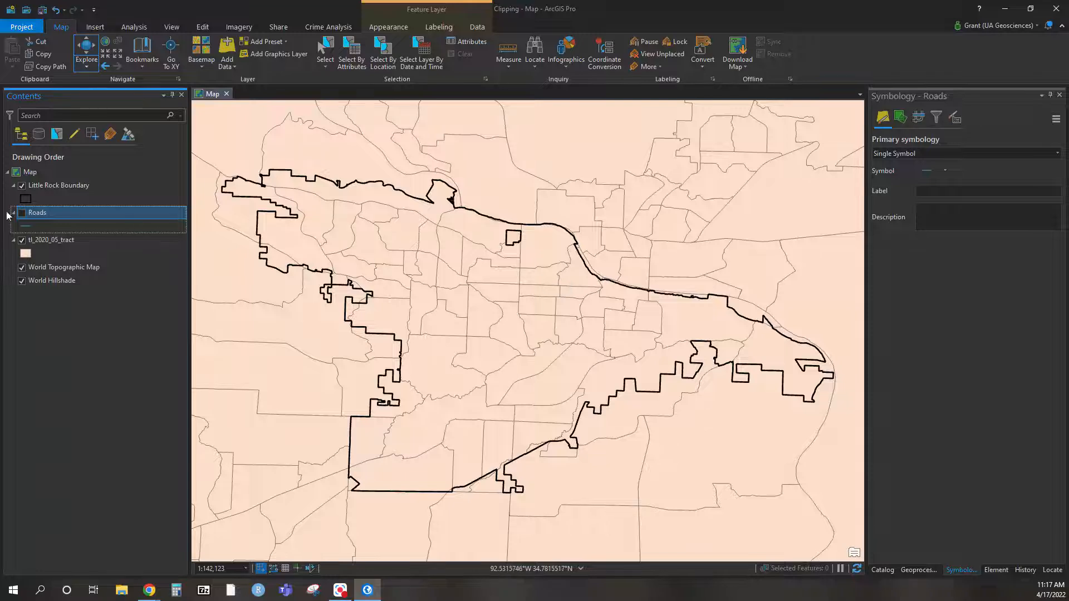
{"action": "left_click", "coordinate": [22, 186]}
Toggle the Little Rock Boundary outline's visibility repeatedly, leaving it shown.
{"action": "left_click", "coordinate": [22, 186]}
{"action": "left_click", "coordinate": [22, 185]}
{"action": "left_click", "coordinate": [22, 186]}
{"action": "left_click", "coordinate": [20, 189]}
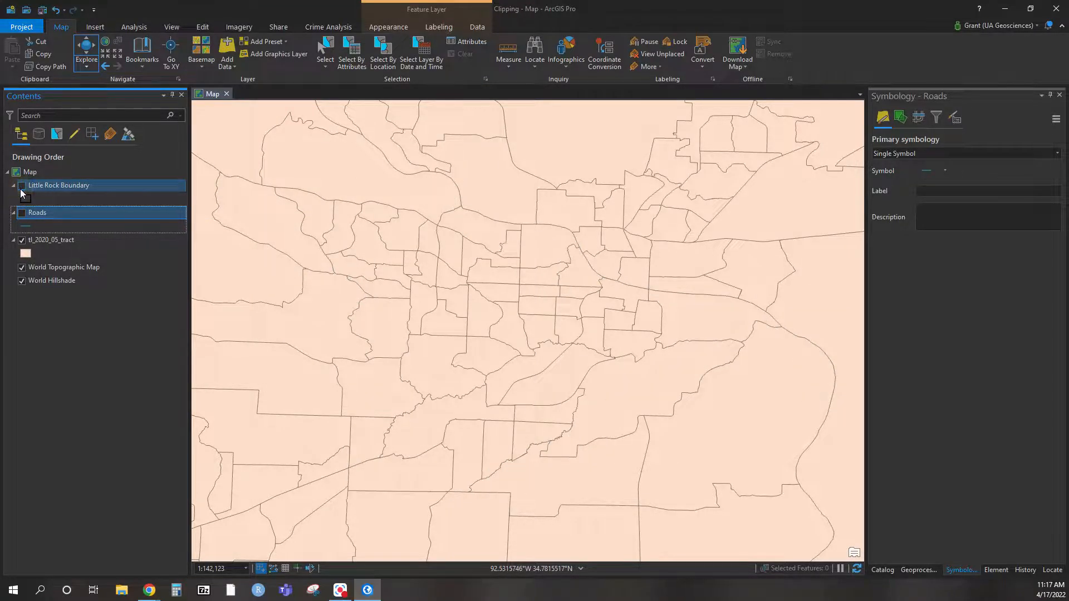
{"action": "left_click", "coordinate": [20, 189]}
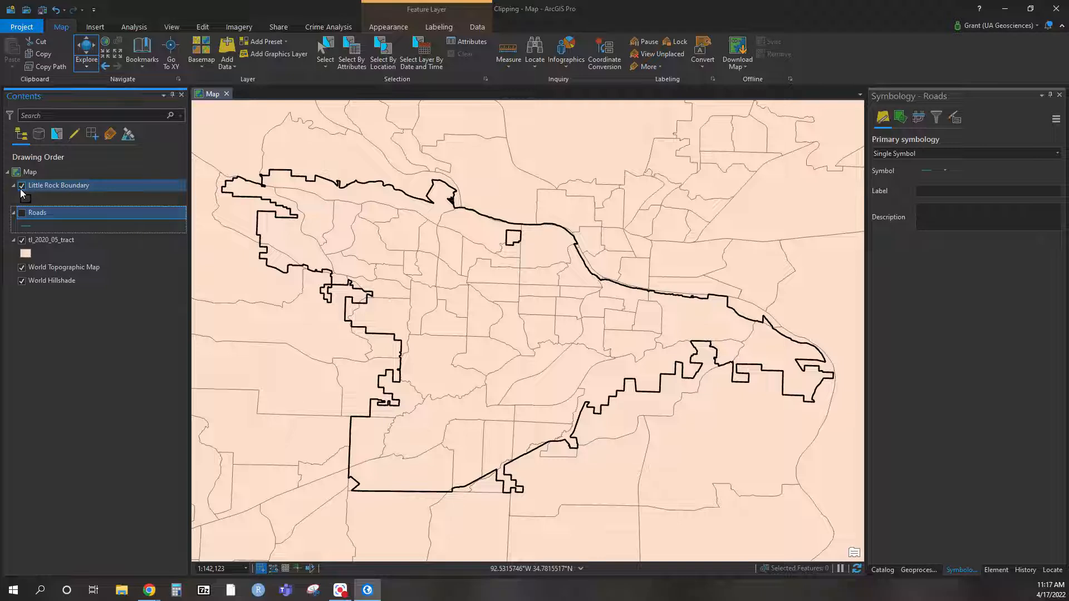
{"action": "left_click", "coordinate": [21, 189]}
{"action": "left_click", "coordinate": [21, 189]}
{"action": "left_click", "coordinate": [22, 189]}
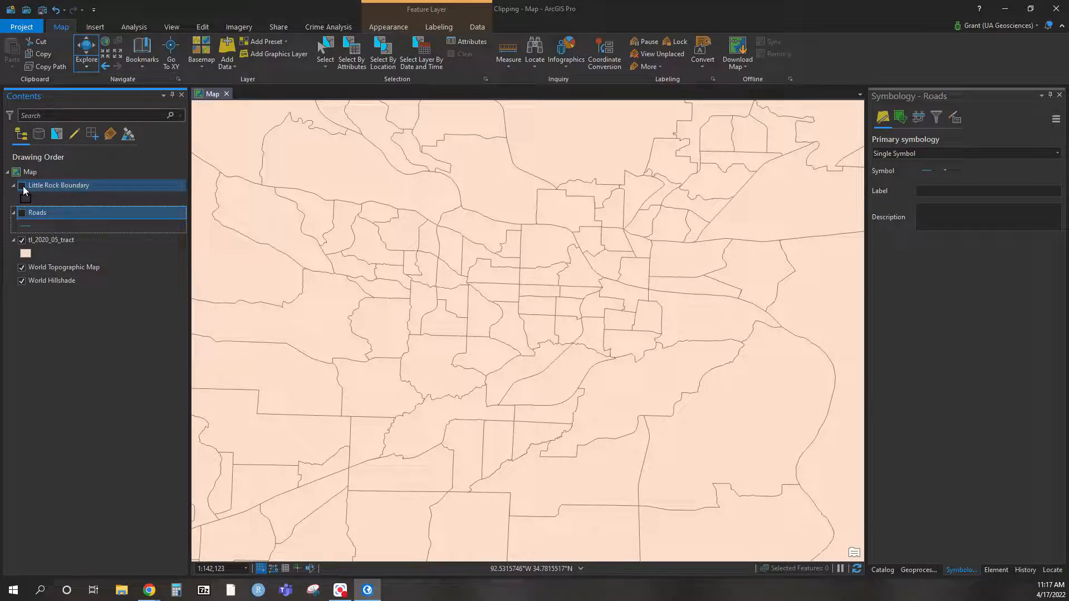
{"action": "left_click", "coordinate": [22, 186]}
{"action": "left_click", "coordinate": [22, 186]}
{"action": "left_click", "coordinate": [22, 186]}
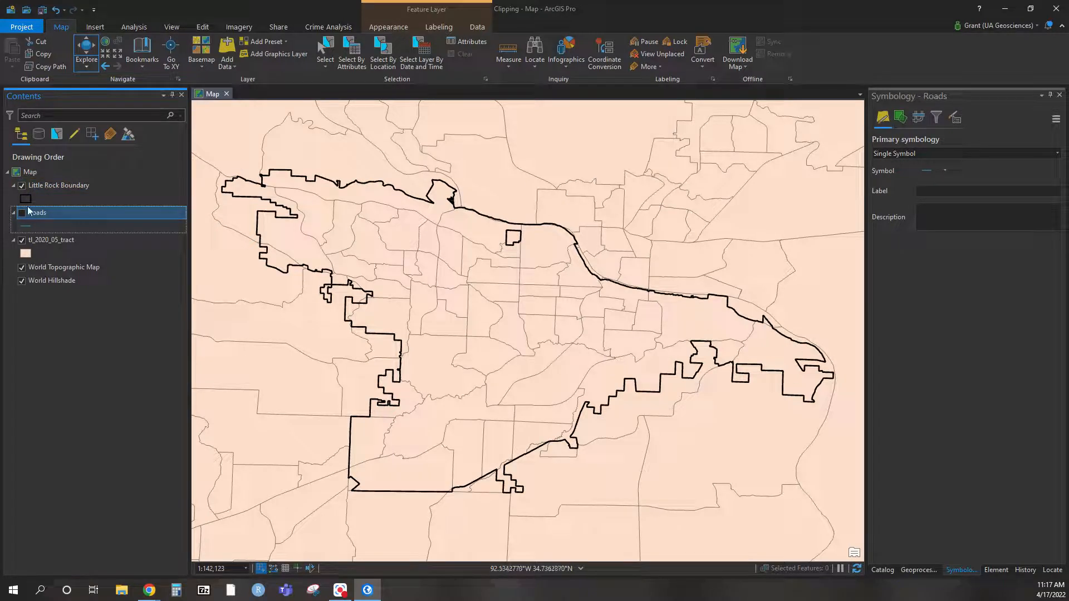
{"action": "left_click", "coordinate": [22, 186]}
{"action": "left_click", "coordinate": [22, 186]}
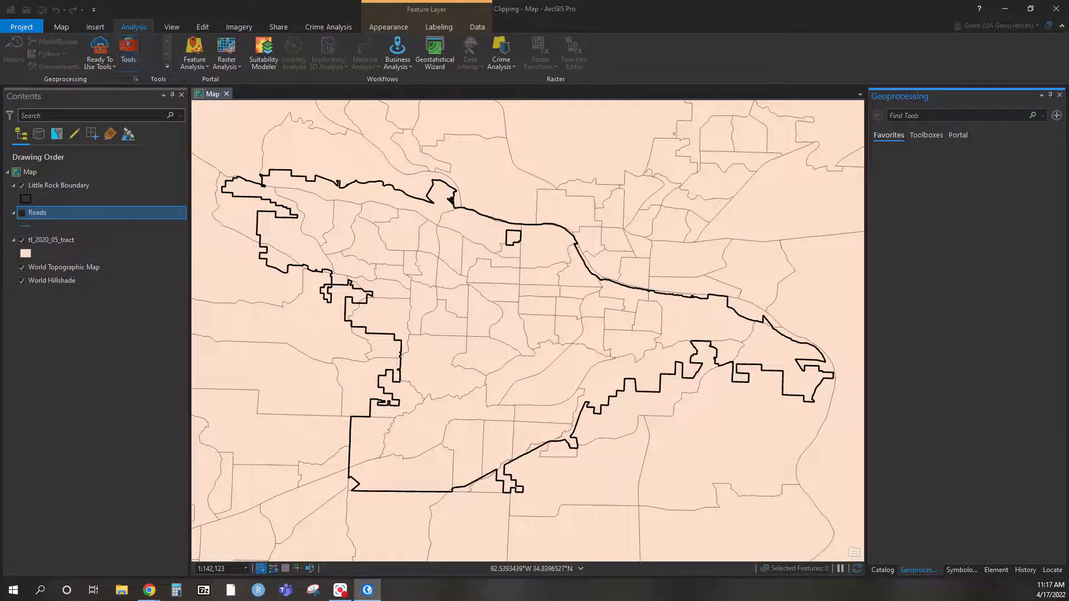
Search geoprocessing tools for 'clip' and open the Clip (Analysis Tools) tool.
{"action": "left_click", "coordinate": [903, 116]}
{"action": "type", "text": "cl"}
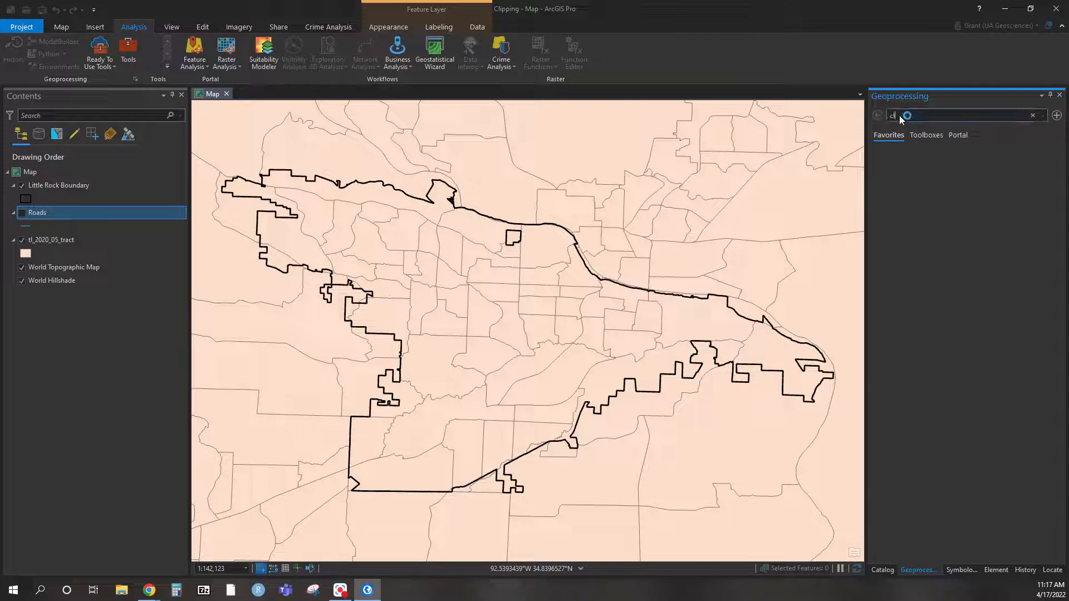
{"action": "type", "text": "ip"}
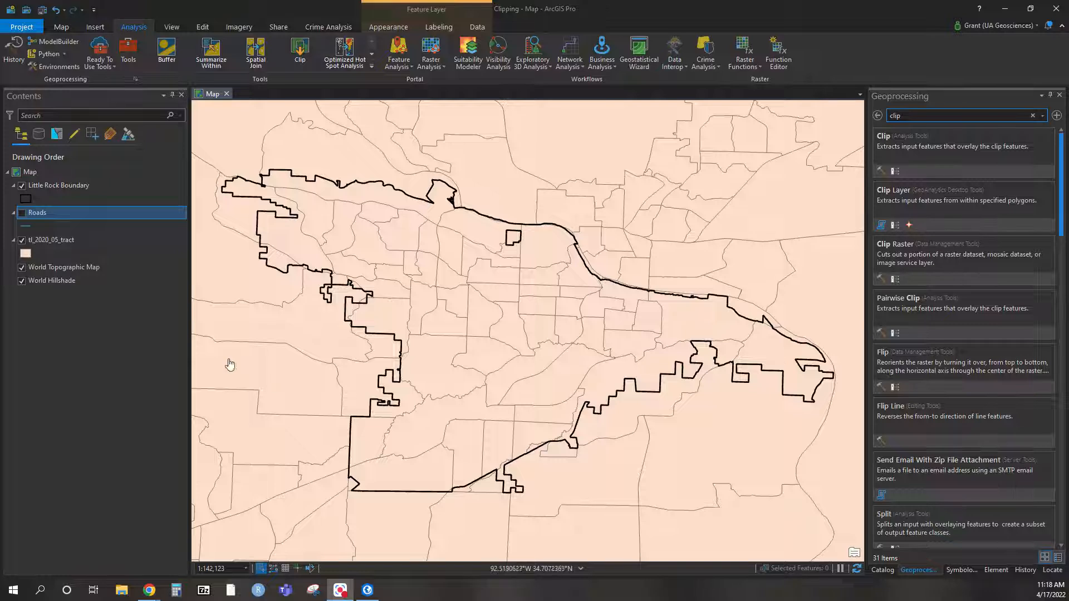
{"action": "left_click", "coordinate": [900, 149]}
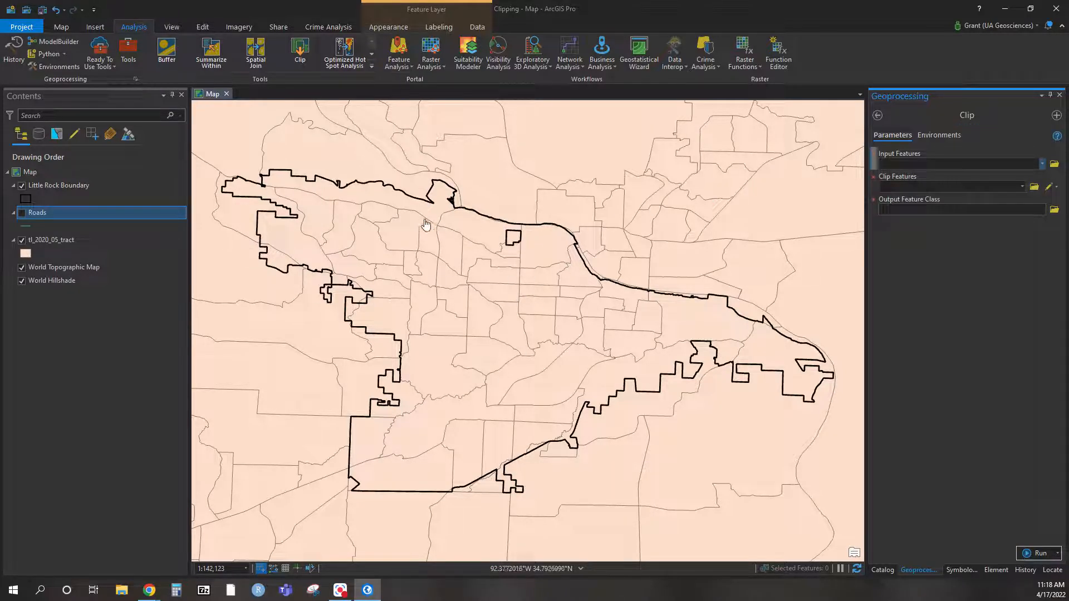
Set the Clip input to tl_2020_05_tract and clip features to Little Rock Boundary.
{"action": "left_click", "coordinate": [65, 242]}
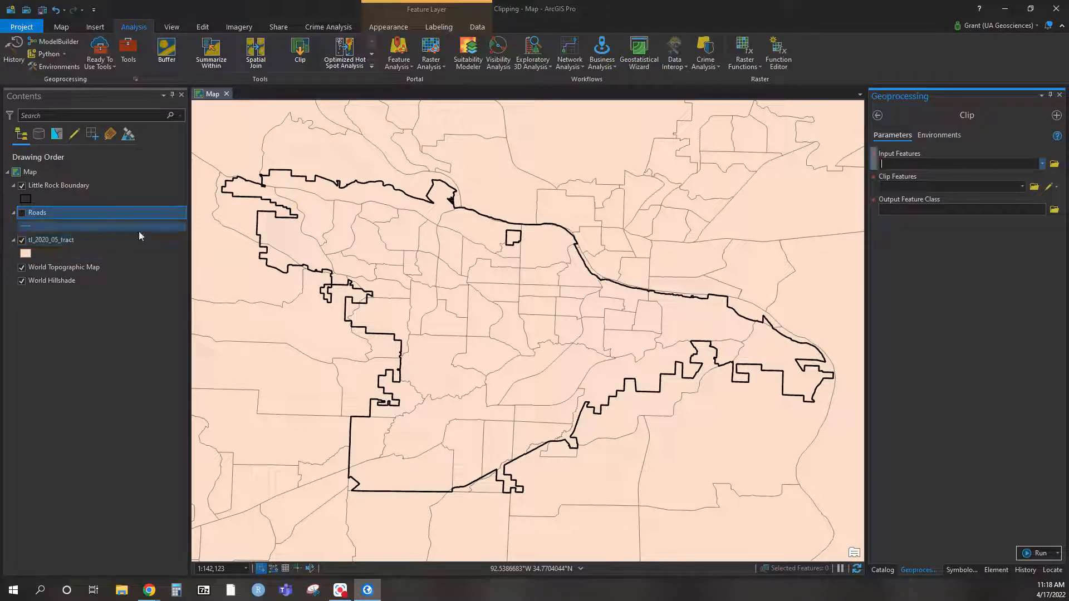
{"action": "left_click", "coordinate": [1042, 166]}
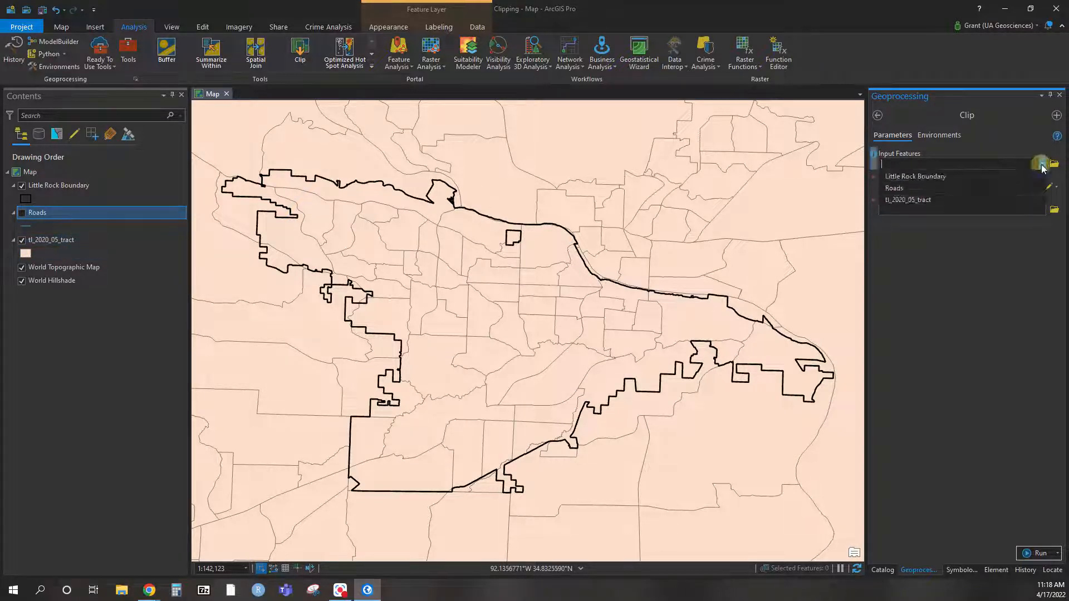
{"action": "left_click", "coordinate": [940, 199]}
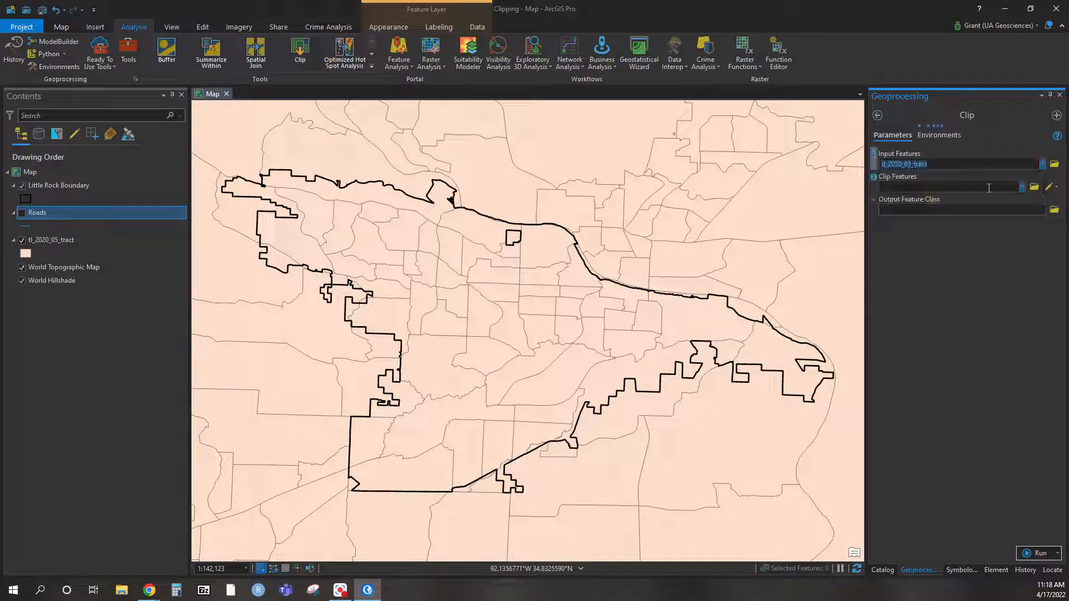
{"action": "left_click", "coordinate": [1022, 188]}
{"action": "left_click", "coordinate": [928, 199]}
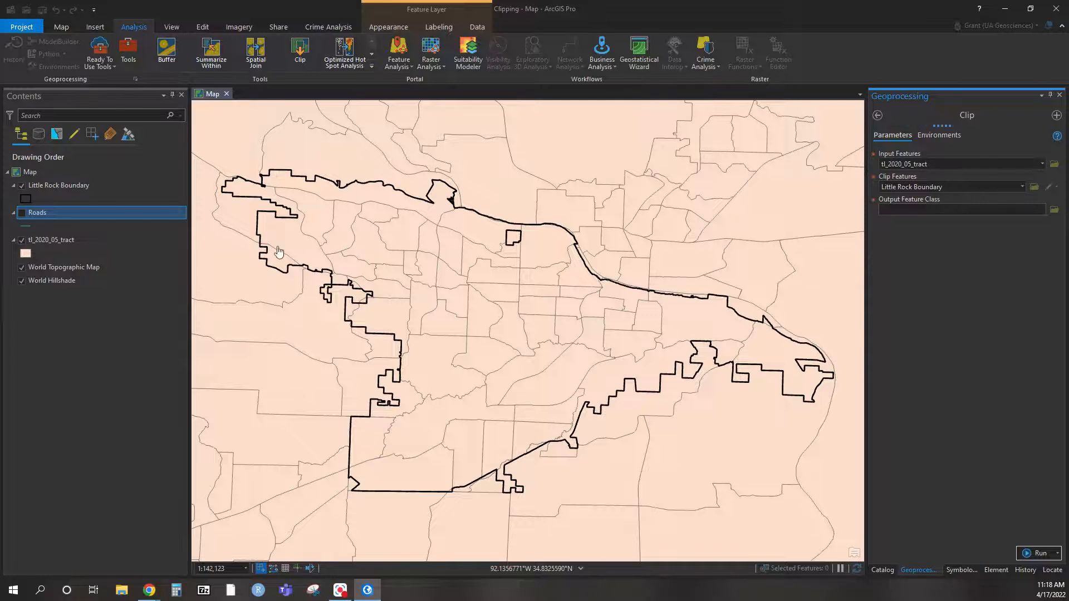
Zoom out to show all of Arkansas and open the tl_2020_05_tract attribute table.
{"action": "scroll", "coordinate": [336, 270], "scroll_direction": "down", "scroll_amount": 5}
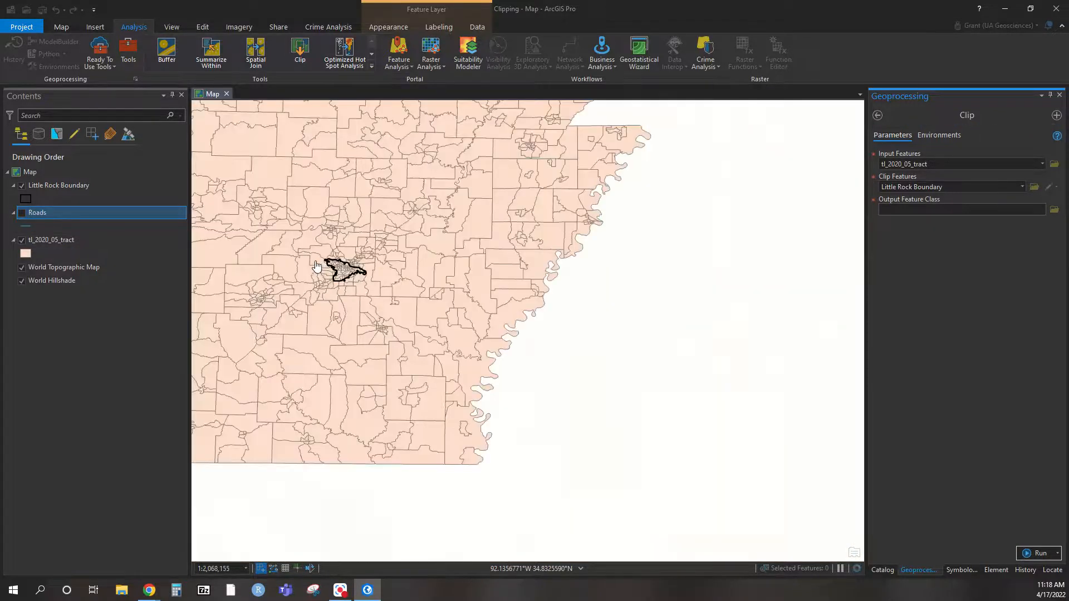
{"action": "left_click_drag", "start_coordinate": [405, 296], "coordinate": [522, 333]}
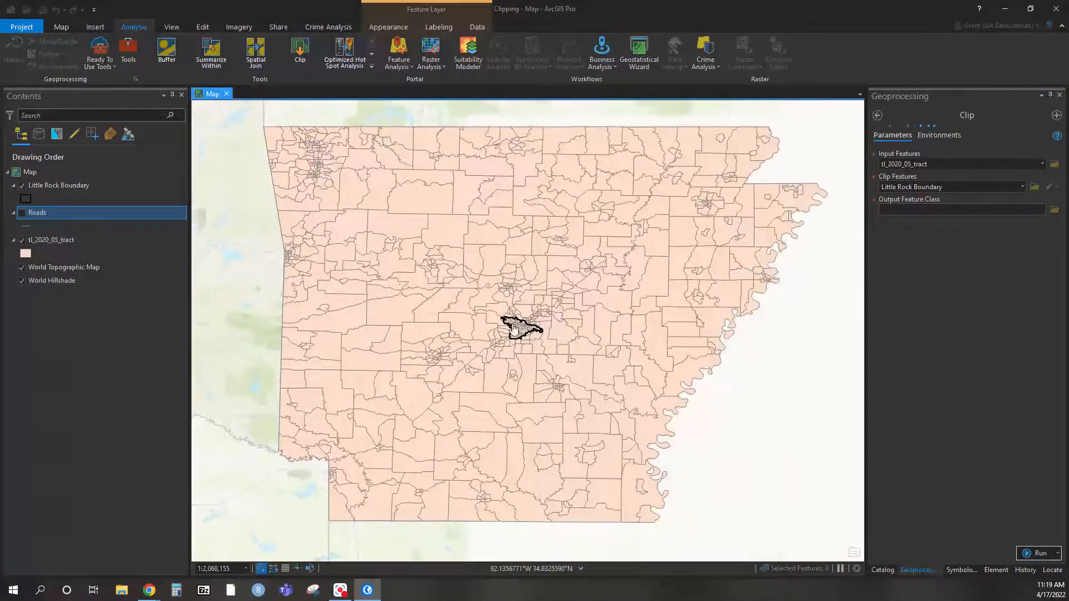
{"action": "left_click_drag", "start_coordinate": [395, 299], "coordinate": [409, 300]}
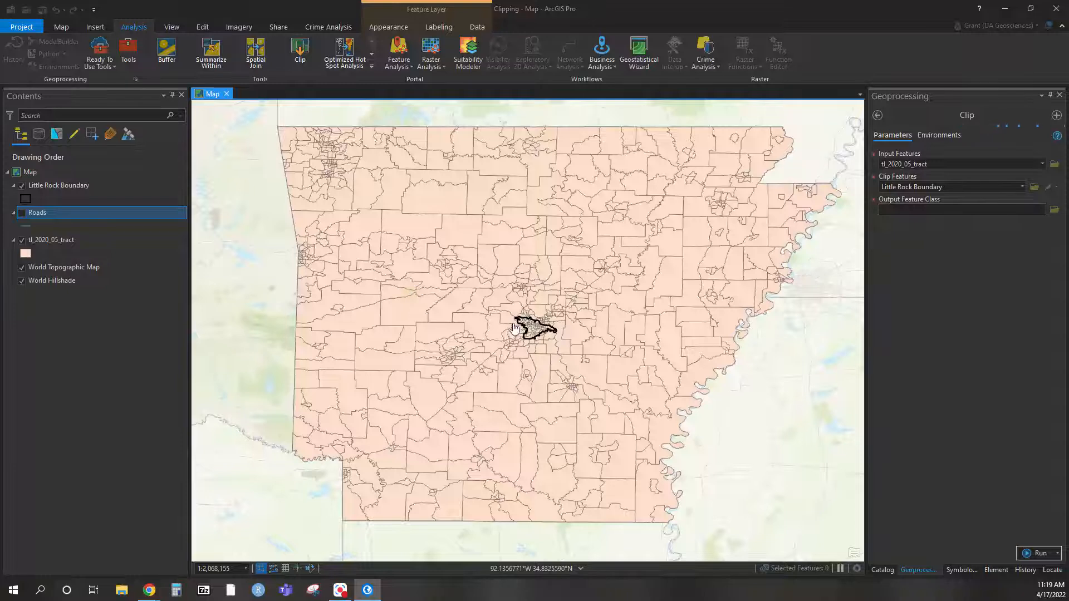
{"action": "right_click", "coordinate": [53, 220]}
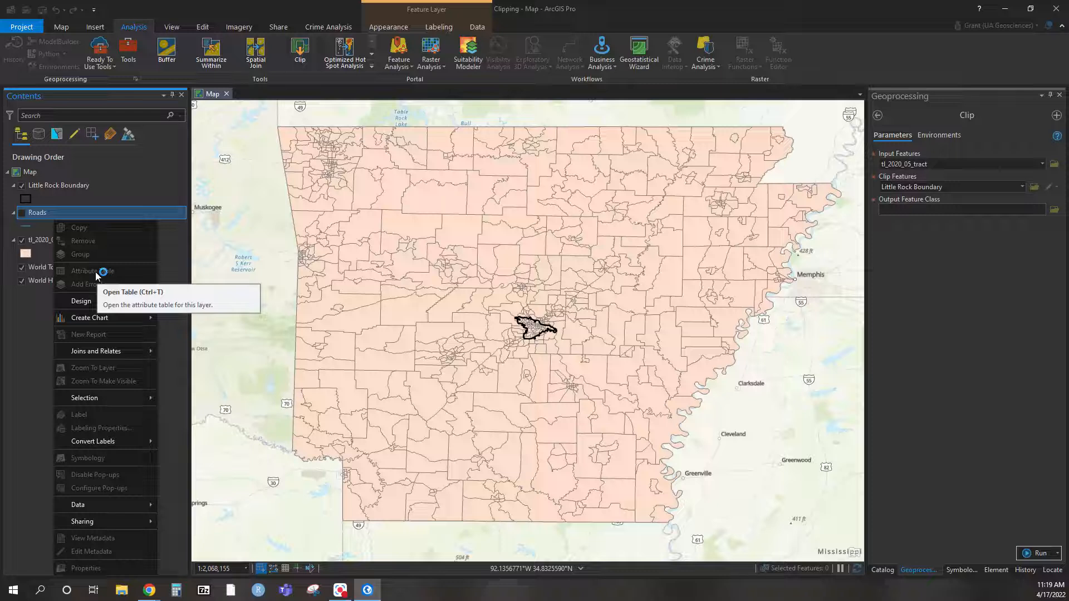
{"action": "right_click", "coordinate": [40, 242]}
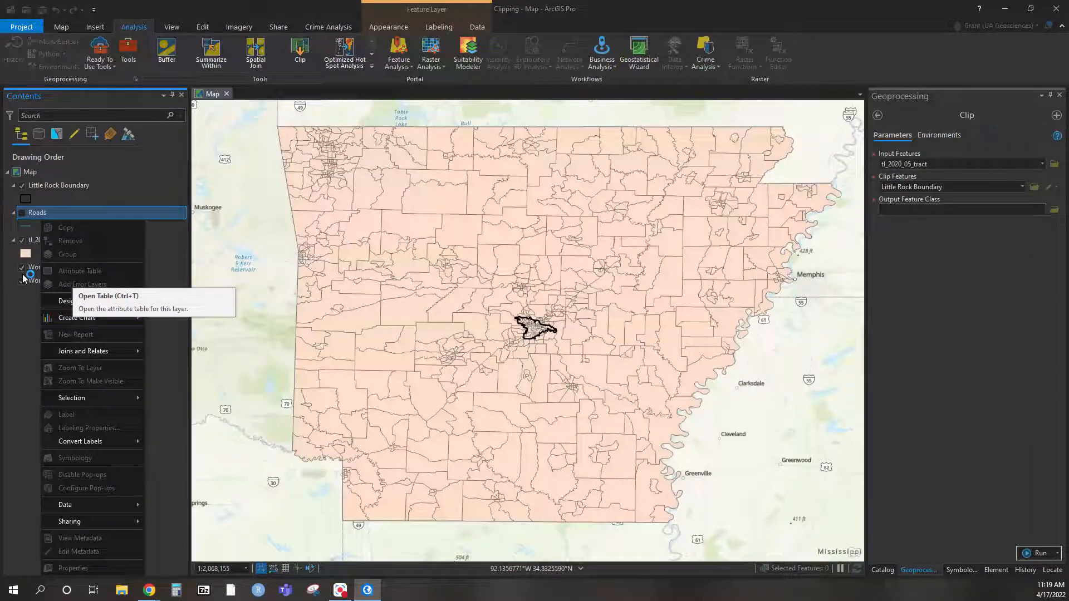
{"action": "key", "text": "Escape"}
{"action": "left_click", "coordinate": [80, 245]}
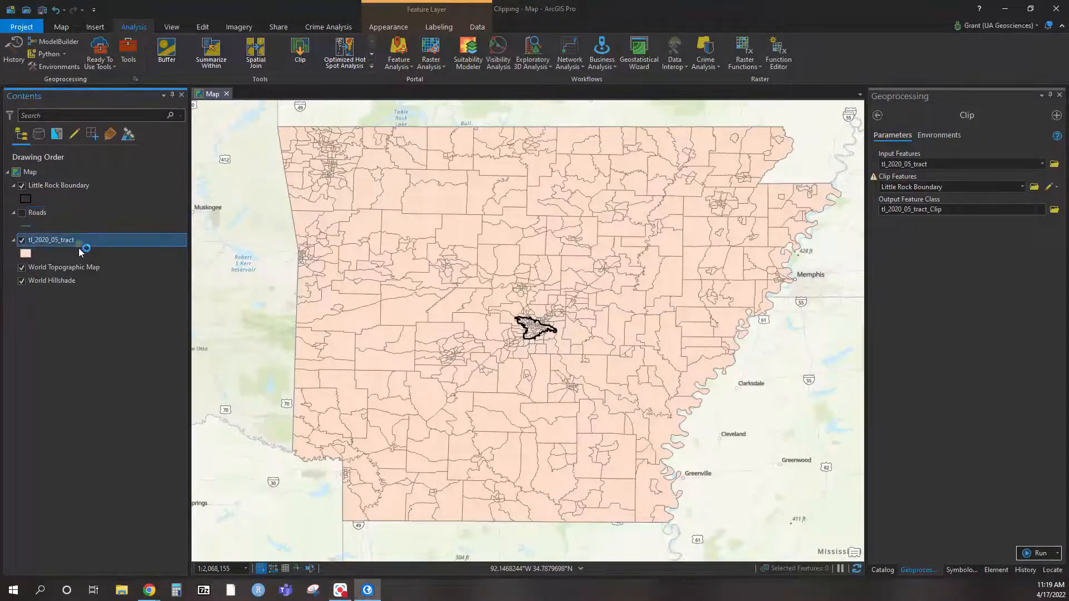
{"action": "right_click", "coordinate": [80, 251]}
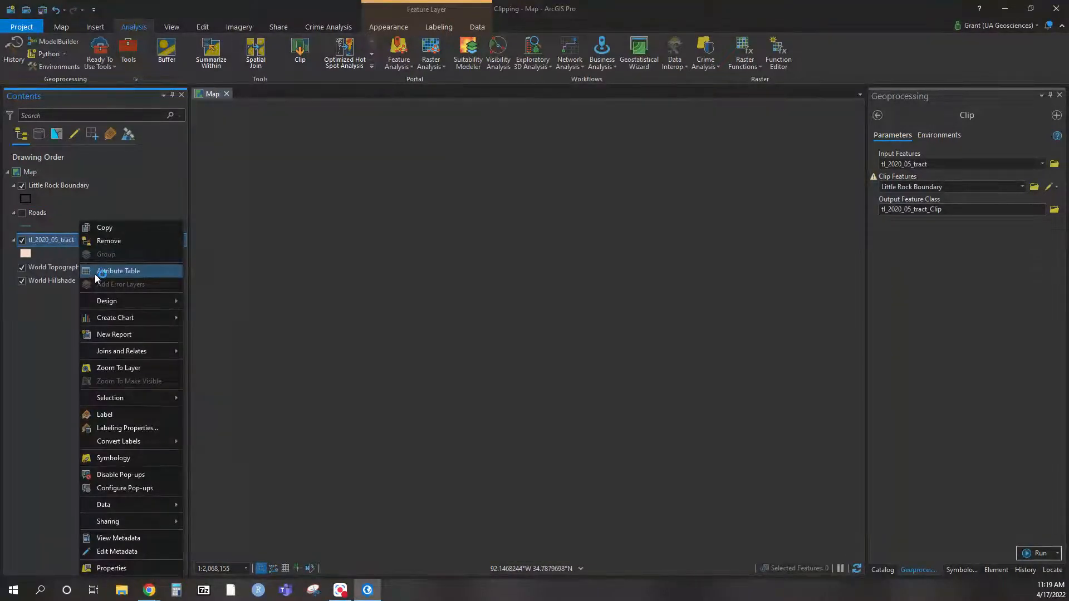
{"action": "left_click", "coordinate": [98, 274]}
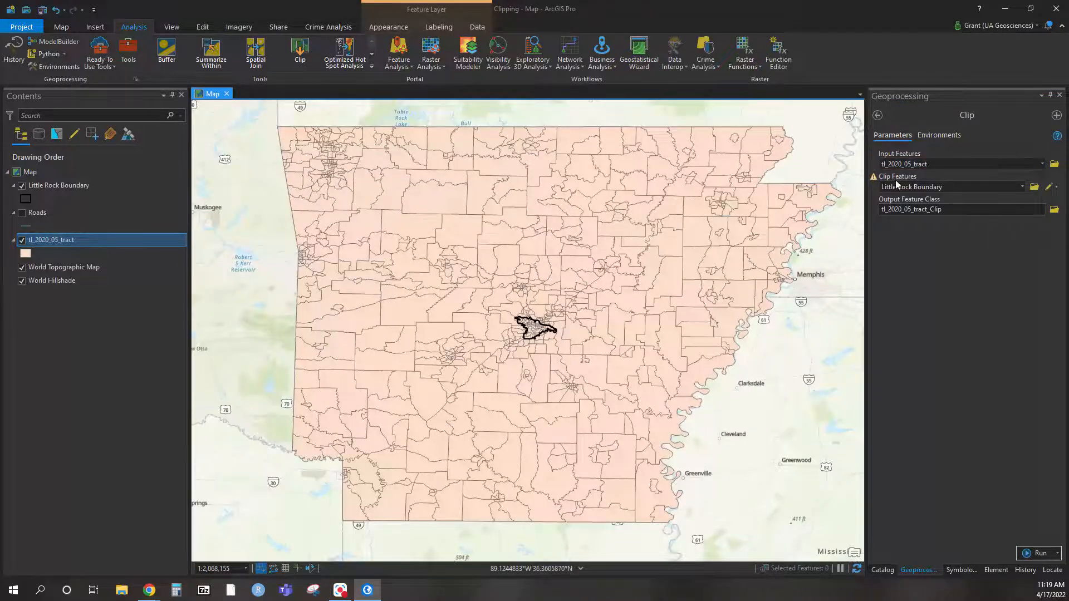
Name the Clip output Tracts_Clipped_LR and run the clip.
{"action": "left_click", "coordinate": [1054, 209]}
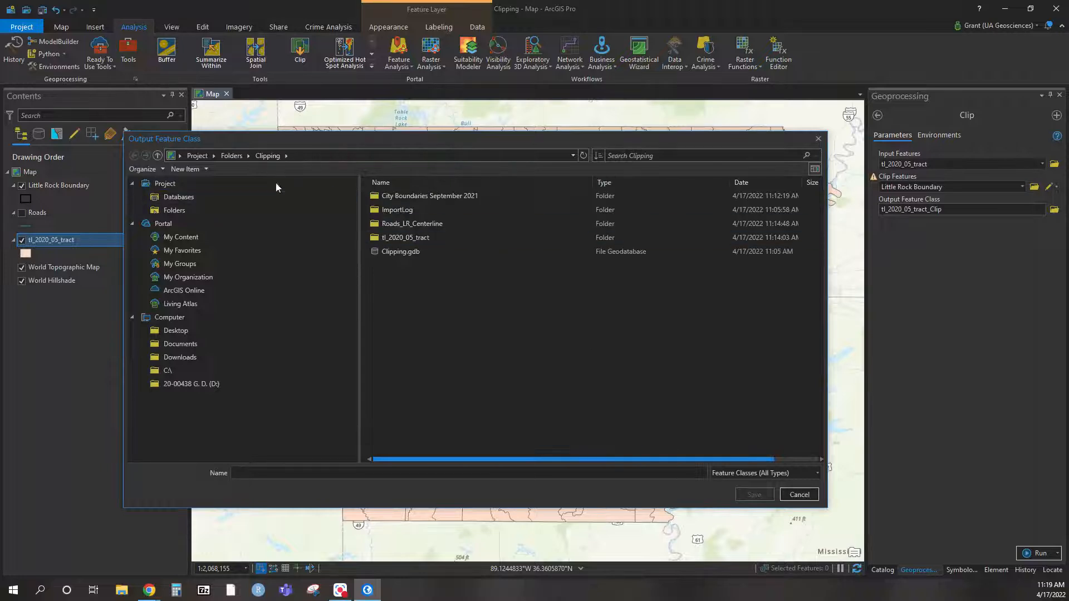
{"action": "left_click", "coordinate": [347, 476]}
{"action": "type", "text": "Tracts_C"}
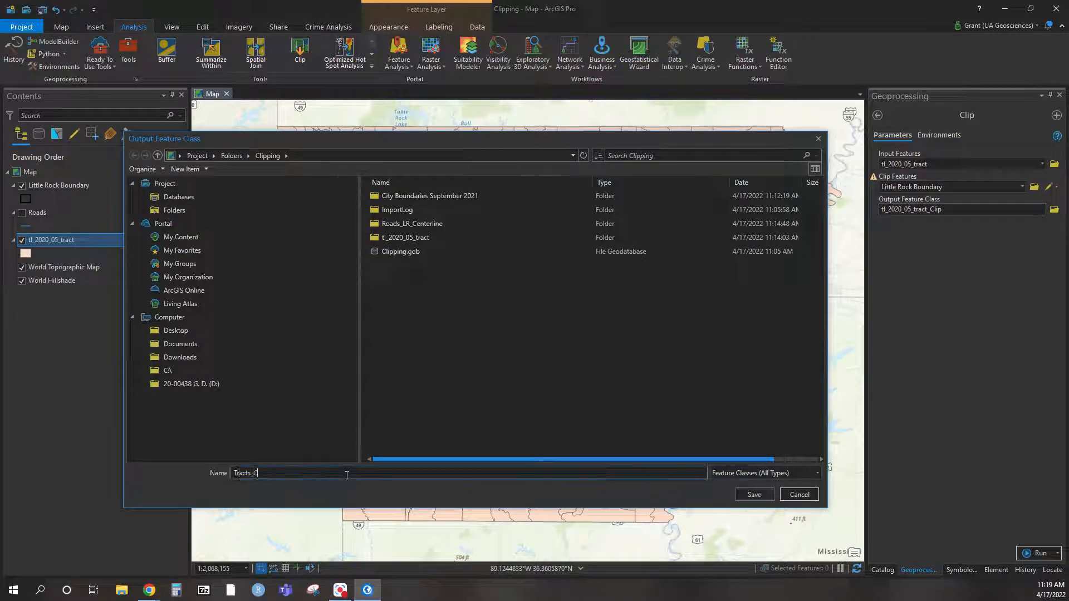
{"action": "key", "text": "BackSpace"}
{"action": "key", "text": "BackSpace"}
{"action": "type", "text": "ipped_LR"}
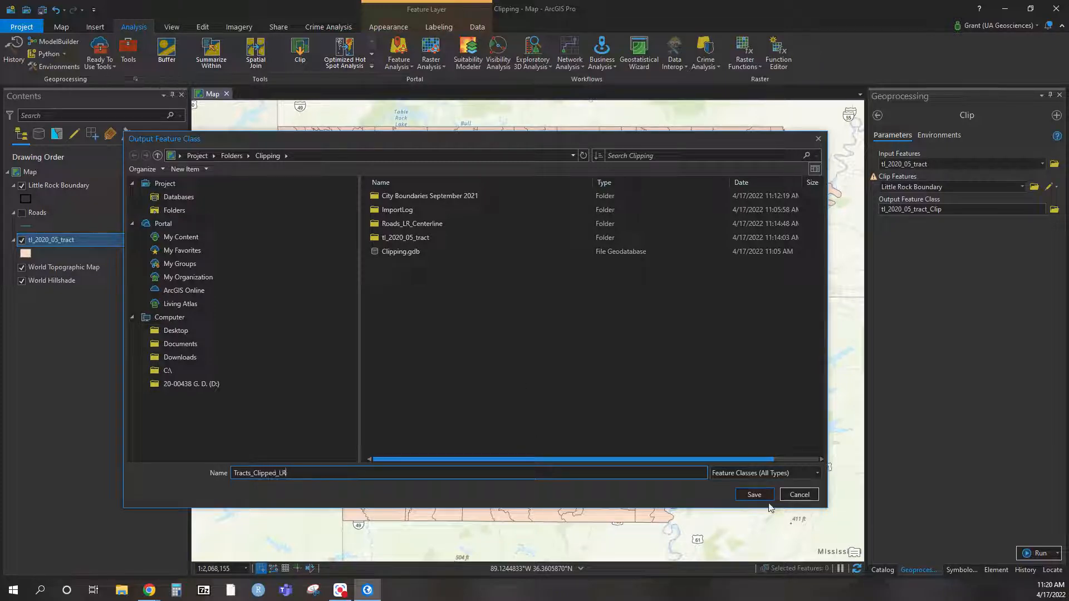
{"action": "left_click", "coordinate": [758, 497]}
{"action": "left_click", "coordinate": [1037, 553]}
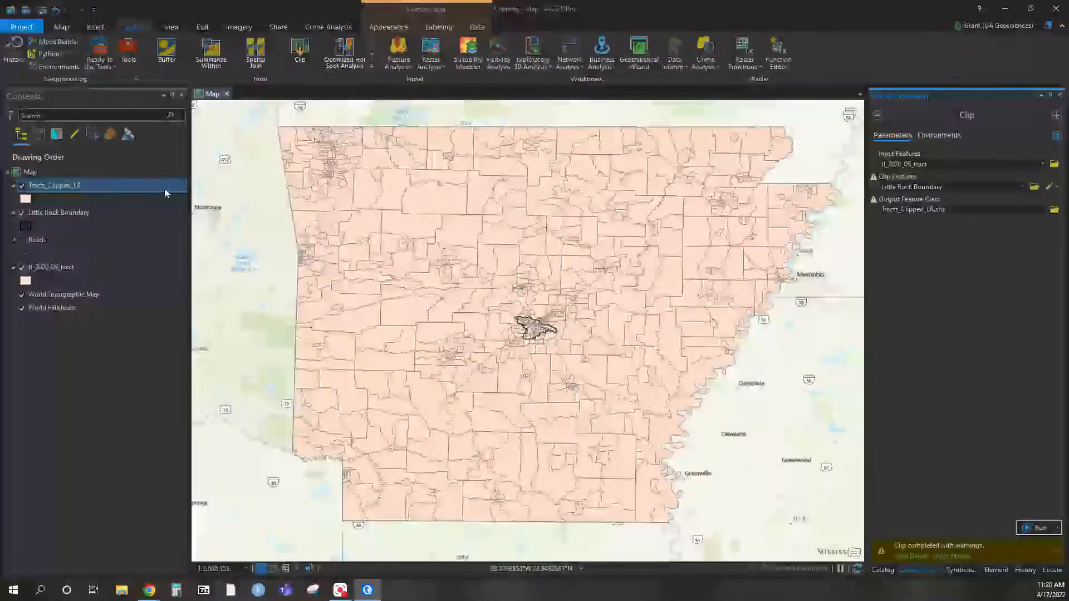
Give the Tracts_Clipped_LR symbol a solid red fill and apply it.
{"action": "left_click", "coordinate": [32, 194]}
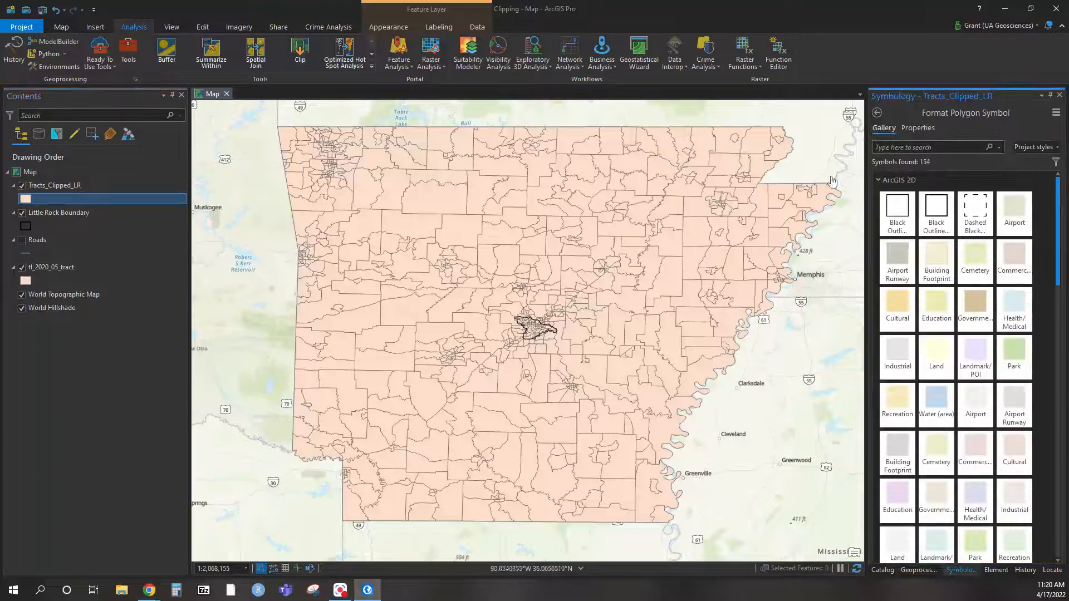
{"action": "left_click", "coordinate": [923, 130]}
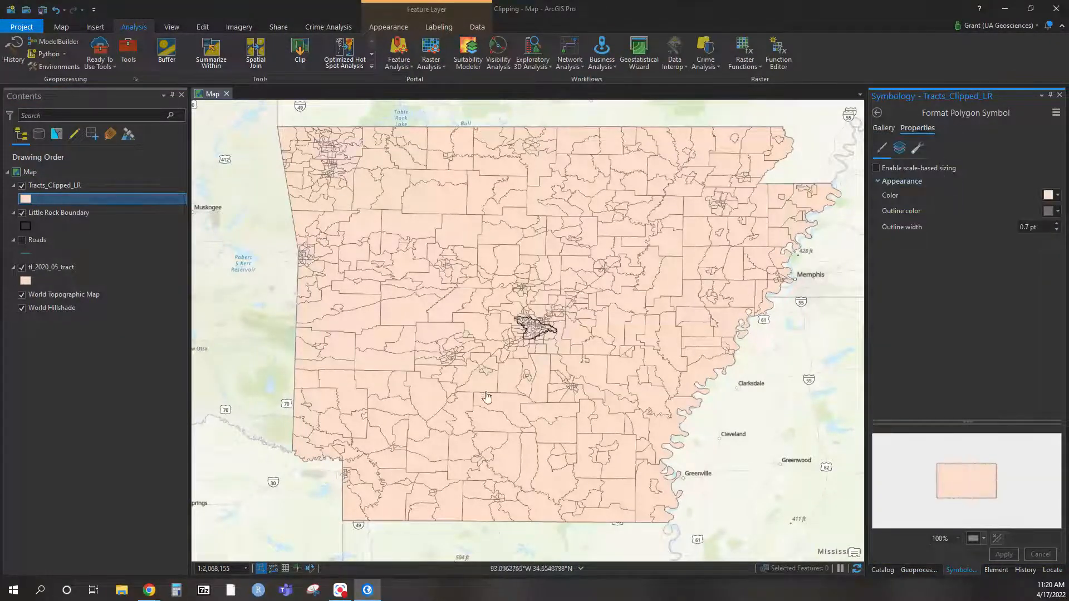
{"action": "left_click", "coordinate": [1046, 198]}
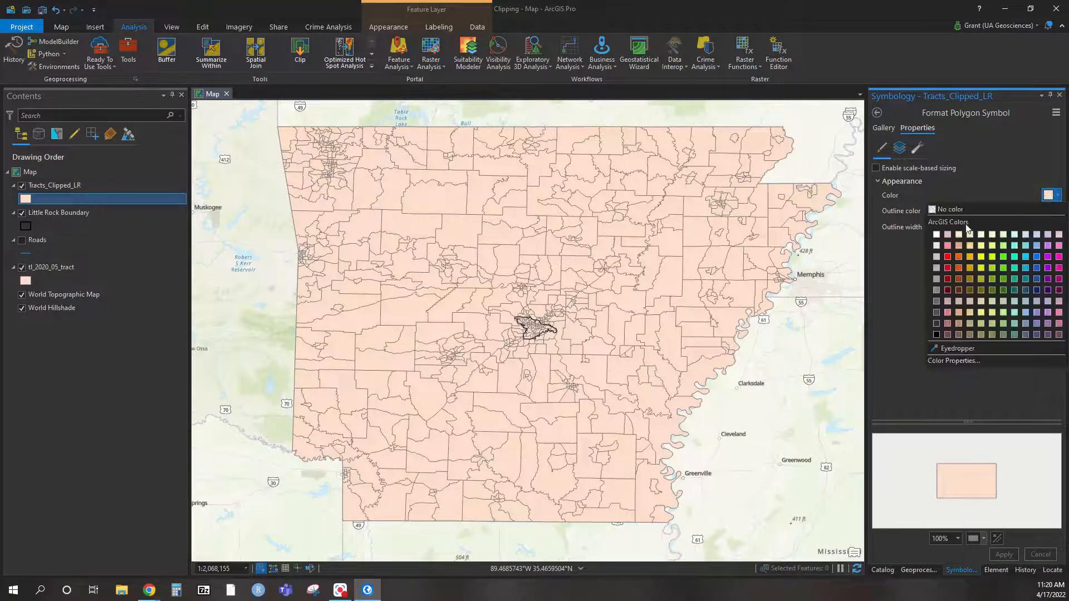
{"action": "left_click", "coordinate": [950, 261]}
{"action": "left_click", "coordinate": [1004, 555]}
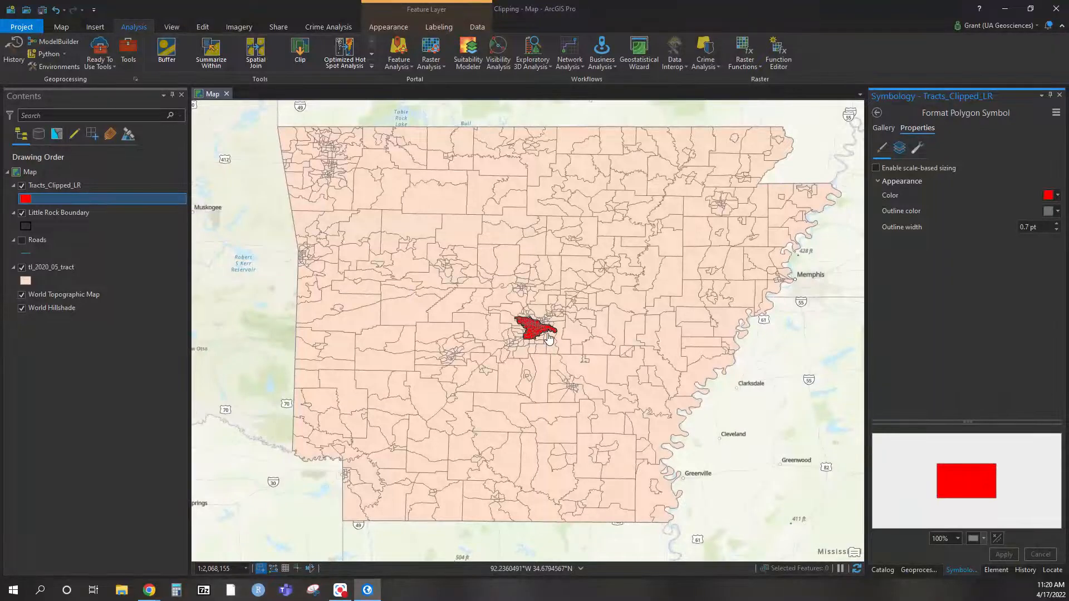
Zoom in and centre the map on the red Little Rock tracts.
{"action": "scroll", "coordinate": [534, 340], "scroll_direction": "up", "scroll_amount": 5}
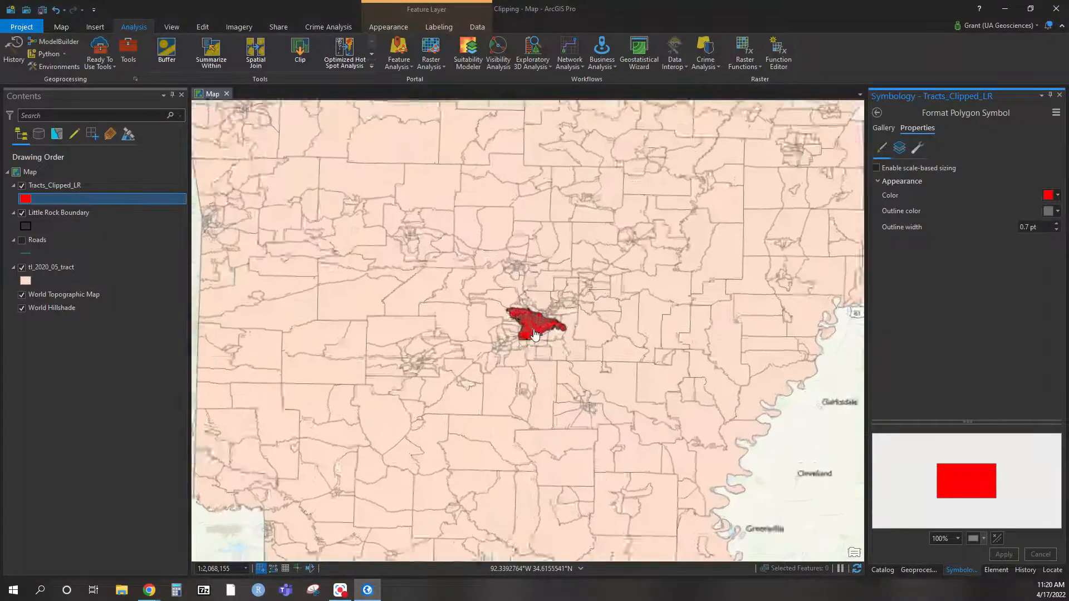
{"action": "scroll", "coordinate": [532, 330], "scroll_direction": "up", "scroll_amount": 6}
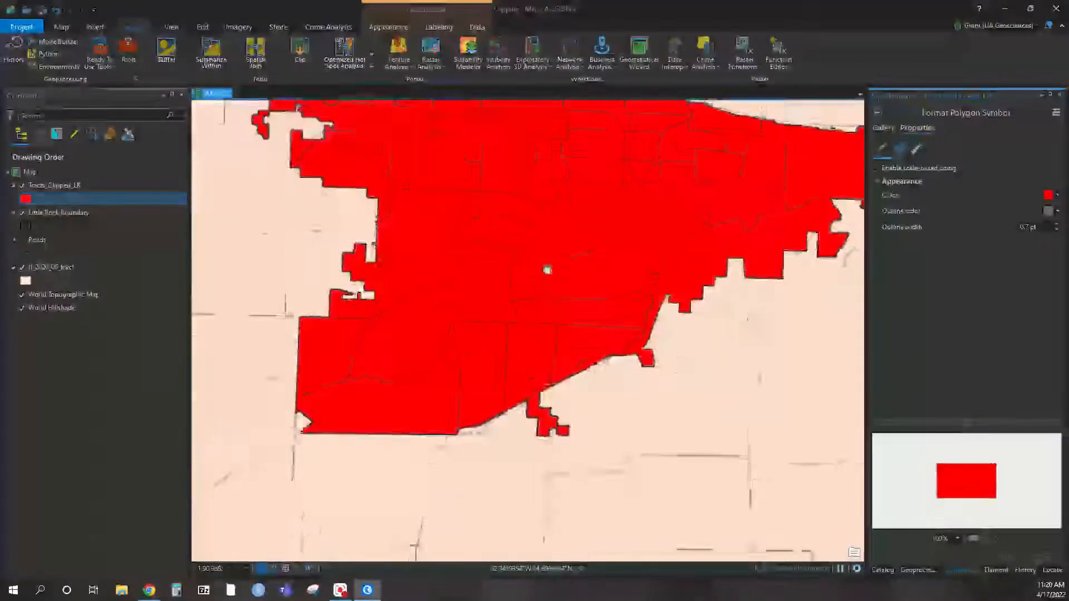
{"action": "left_click_drag", "start_coordinate": [507, 313], "coordinate": [467, 313]}
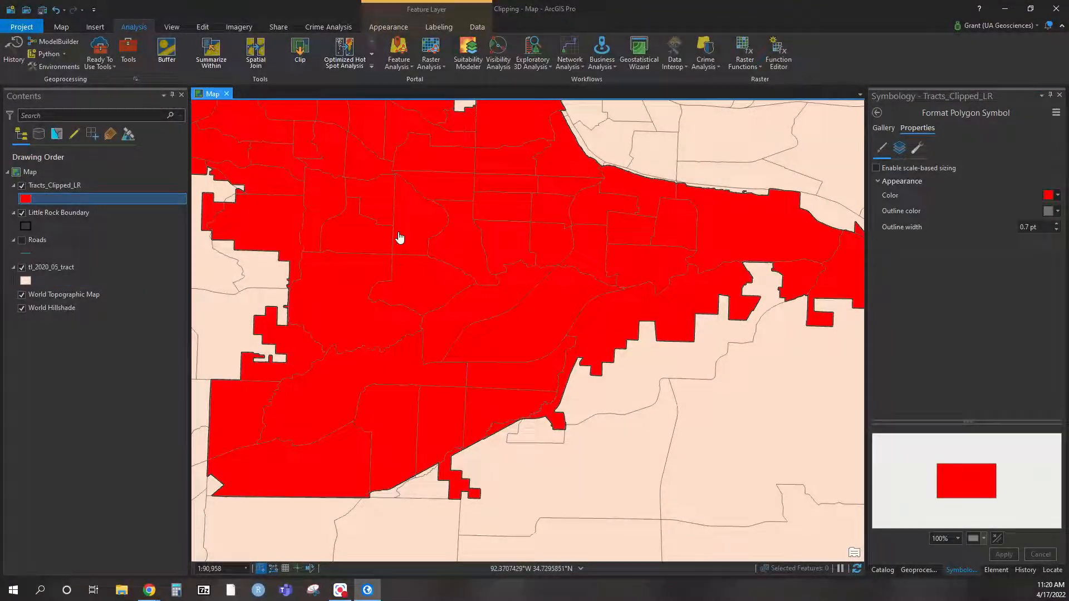
{"action": "right_click", "coordinate": [51, 271]}
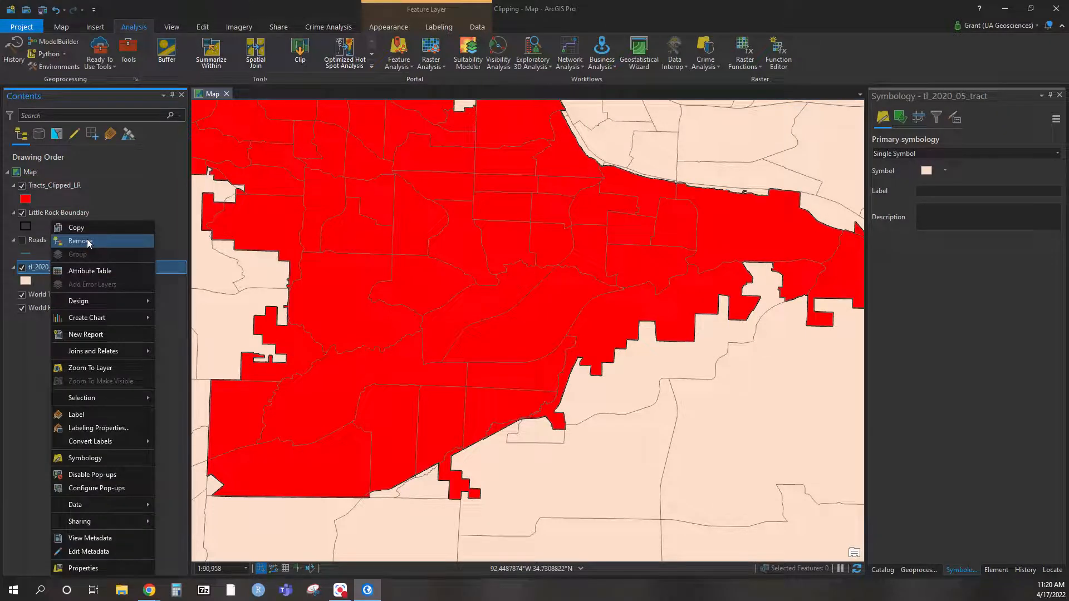
Remove the statewide tl_2020_05_tract layer and open the Tracts_Clipped_LR attribute table.
{"action": "left_click", "coordinate": [88, 241]}
{"action": "scroll", "coordinate": [356, 217], "scroll_direction": "down", "scroll_amount": 2}
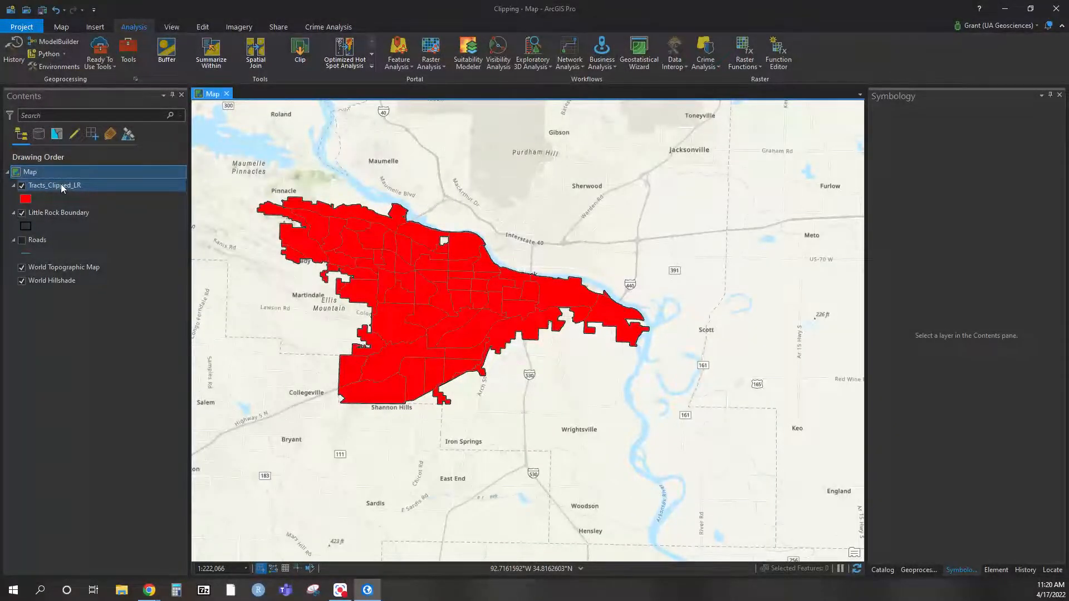
{"action": "right_click", "coordinate": [62, 188]}
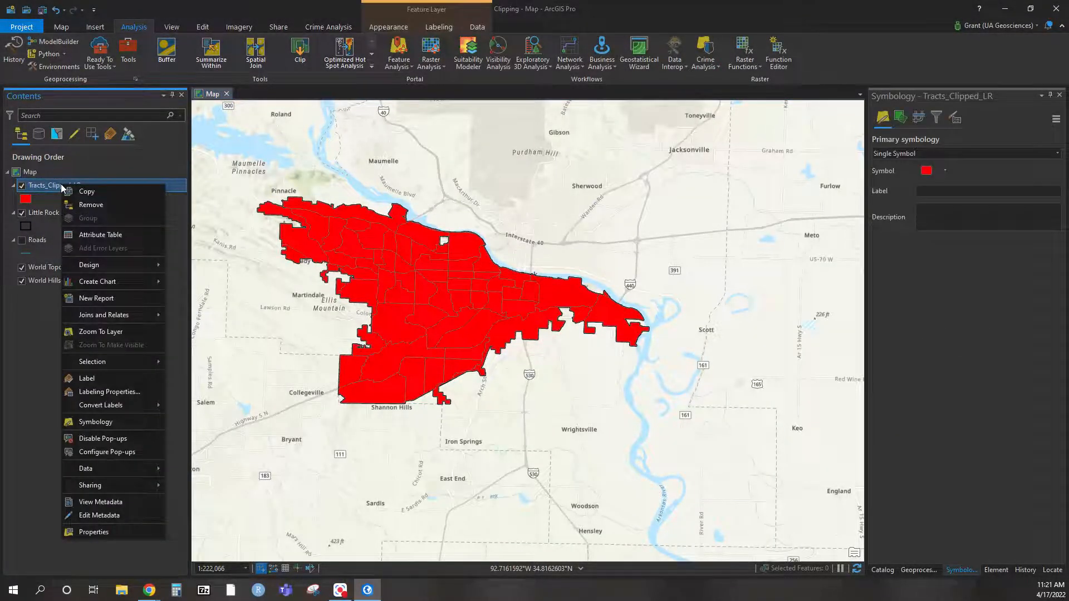
{"action": "left_click", "coordinate": [87, 234]}
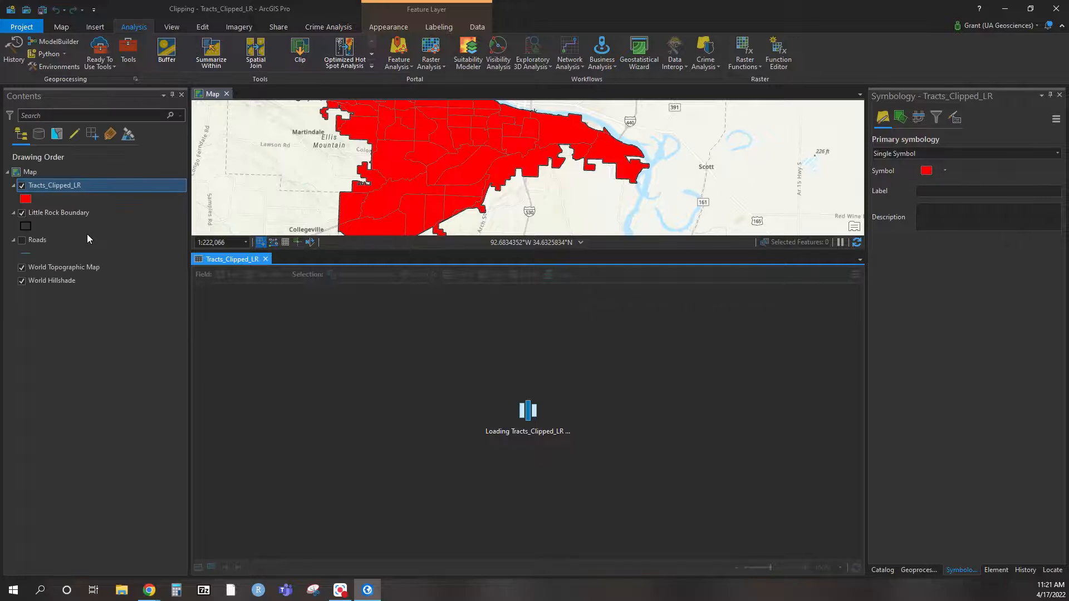
Enlarge the map above the table and inspect the red tracts around the white enclave.
{"action": "left_click_drag", "start_coordinate": [439, 174], "coordinate": [513, 215]}
{"action": "left_click_drag", "start_coordinate": [427, 251], "coordinate": [439, 334]}
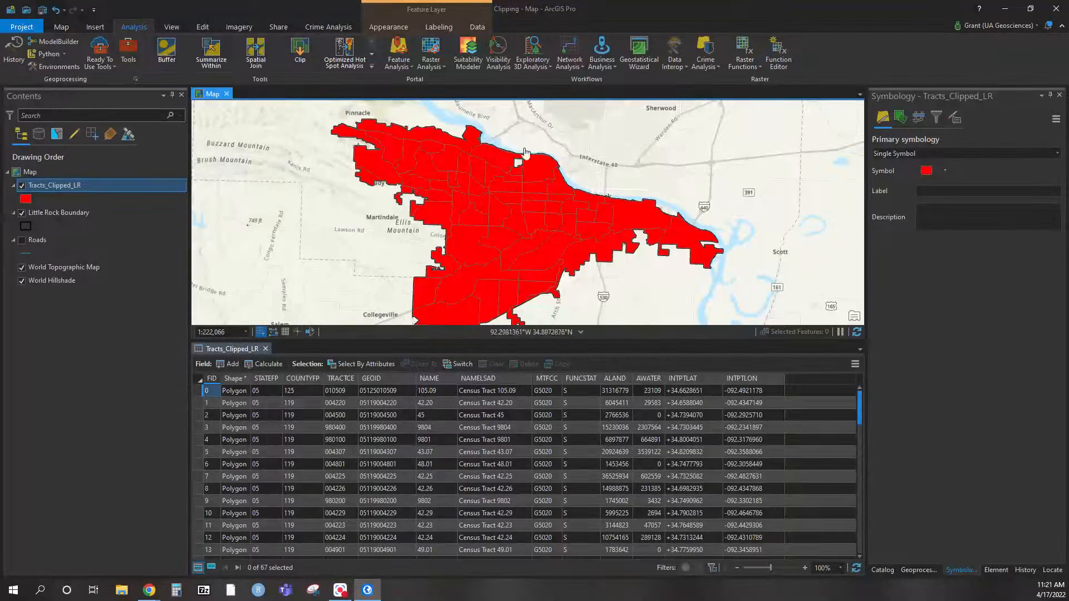
{"action": "scroll", "coordinate": [526, 152], "scroll_direction": "up", "scroll_amount": 5}
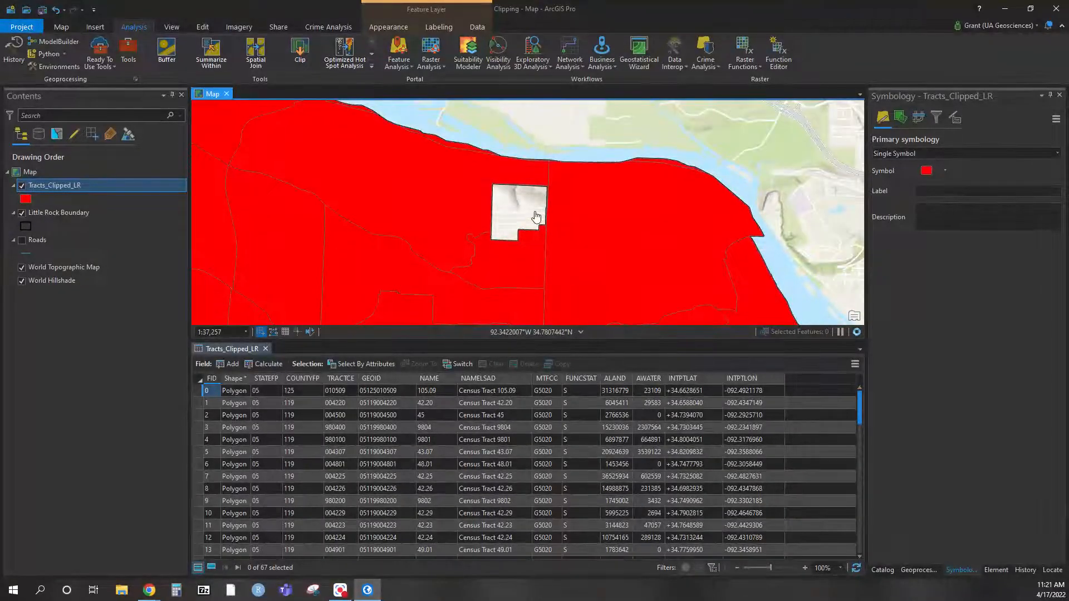
{"action": "scroll", "coordinate": [535, 216], "scroll_direction": "down", "scroll_amount": 3}
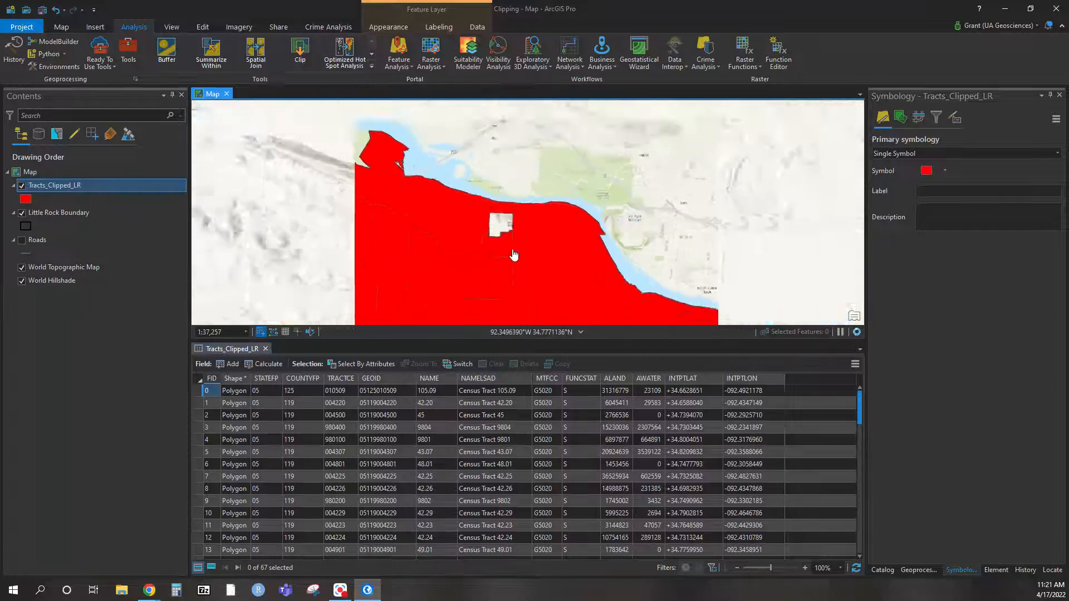
{"action": "scroll", "coordinate": [510, 146], "scroll_direction": "up", "scroll_amount": 4}
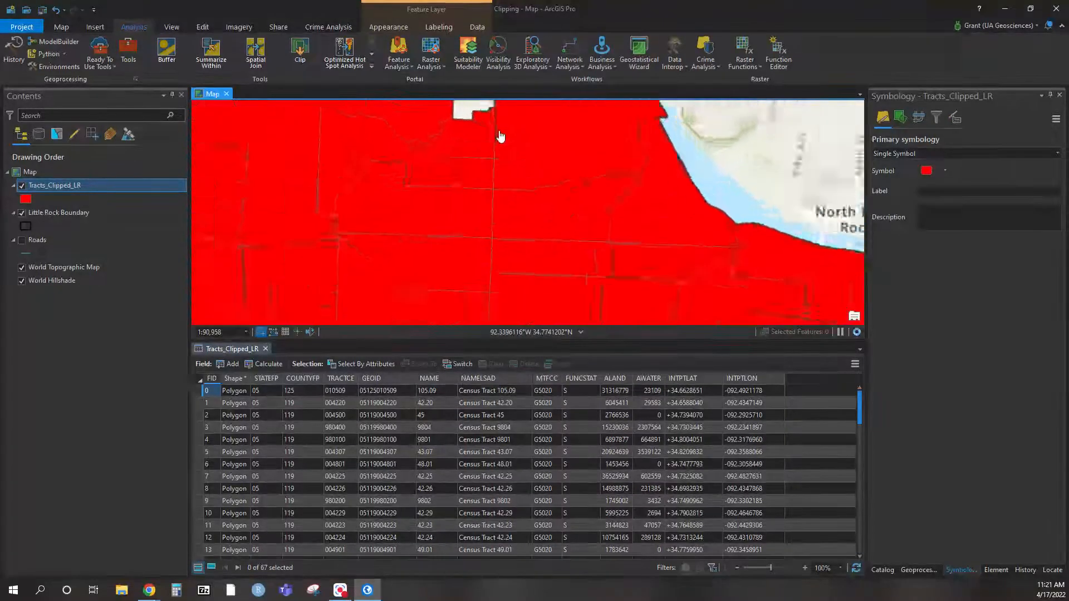
{"action": "left_click_drag", "start_coordinate": [499, 224], "coordinate": [503, 247]}
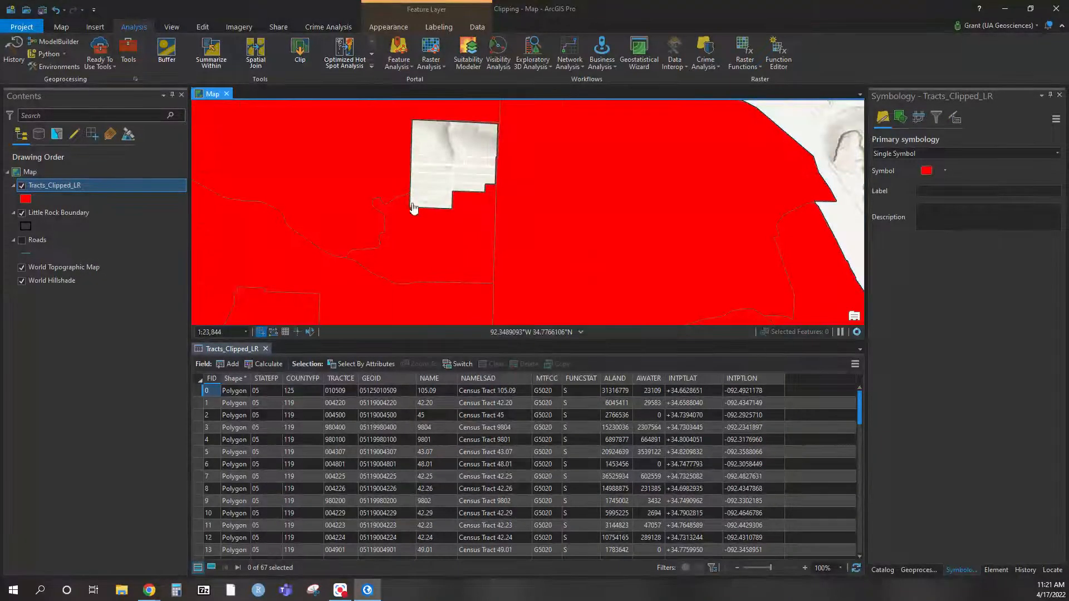
Move the Roads layer to the top of the drawing order.
{"action": "scroll", "coordinate": [524, 228], "scroll_direction": "down", "scroll_amount": 4}
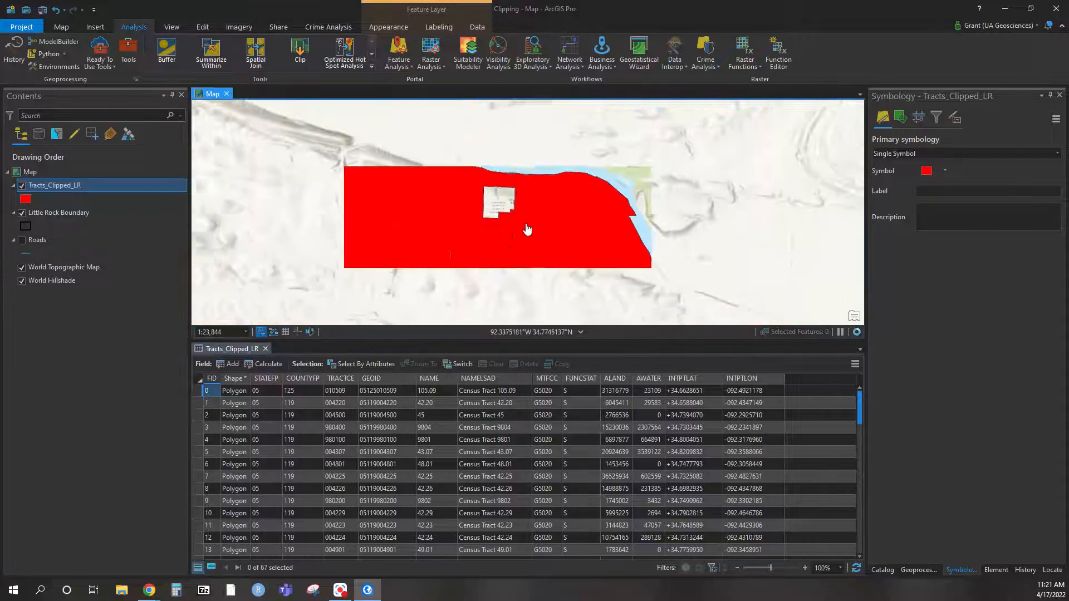
{"action": "scroll", "coordinate": [510, 117], "scroll_direction": "down", "scroll_amount": 3}
{"action": "left_click", "coordinate": [31, 215]}
{"action": "left_click_drag", "start_coordinate": [34, 240], "coordinate": [40, 184]}
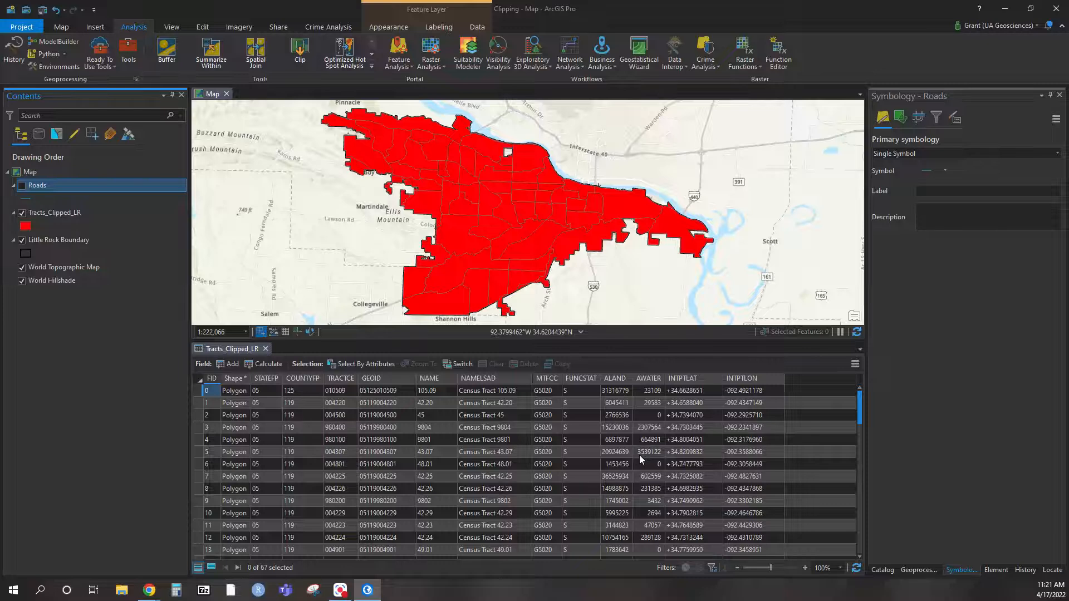
Turn on Roads and inspect eastern Little Rock by the river and the southwestern tracts.
{"action": "left_click", "coordinate": [22, 187]}
{"action": "scroll", "coordinate": [338, 154], "scroll_direction": "up", "scroll_amount": 8}
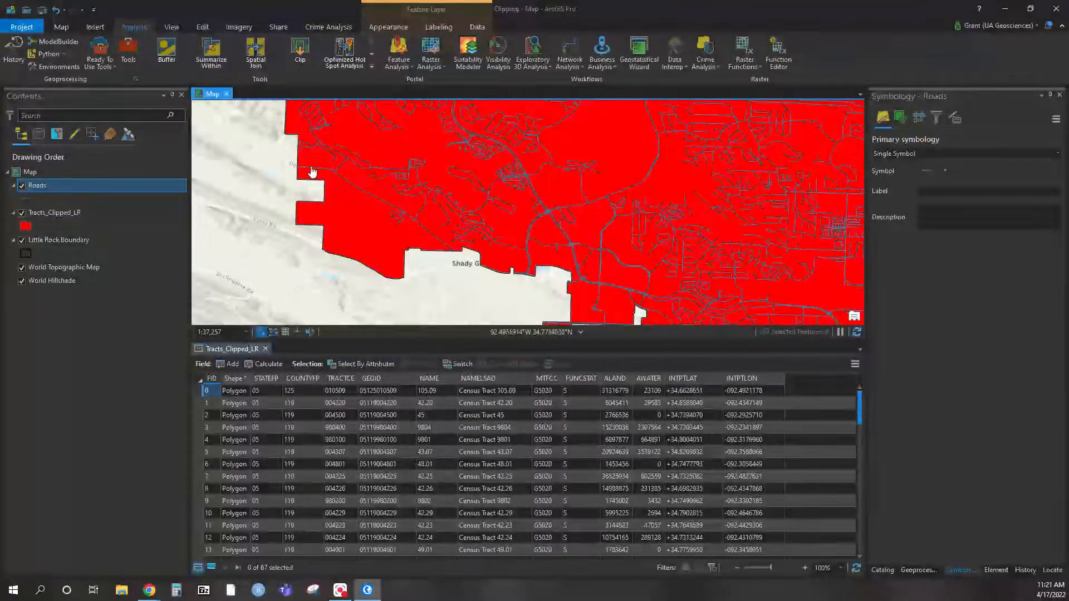
{"action": "scroll", "coordinate": [389, 229], "scroll_direction": "down", "scroll_amount": 1}
{"action": "scroll", "coordinate": [388, 229], "scroll_direction": "down", "scroll_amount": 4}
{"action": "left_click_drag", "start_coordinate": [780, 245], "coordinate": [525, 239]}
{"action": "left_click_drag", "start_coordinate": [640, 226], "coordinate": [684, 141]}
{"action": "left_click_drag", "start_coordinate": [459, 219], "coordinate": [576, 109]}
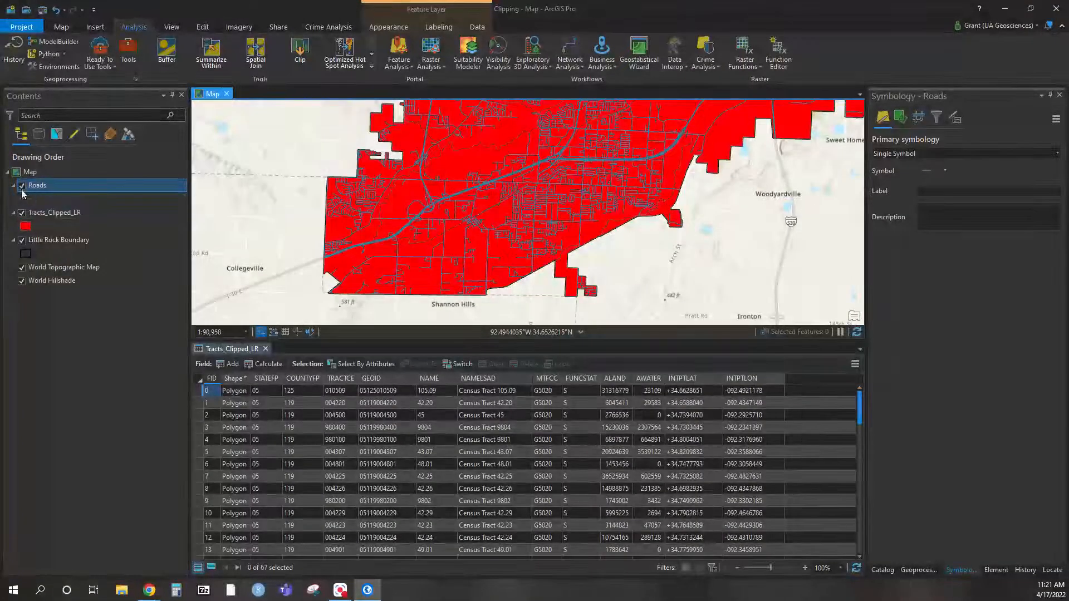
Toggle the Roads layer on and off to compare the road lines over the tracts.
{"action": "left_click", "coordinate": [22, 190]}
{"action": "left_click", "coordinate": [22, 190]}
{"action": "left_click", "coordinate": [23, 190]}
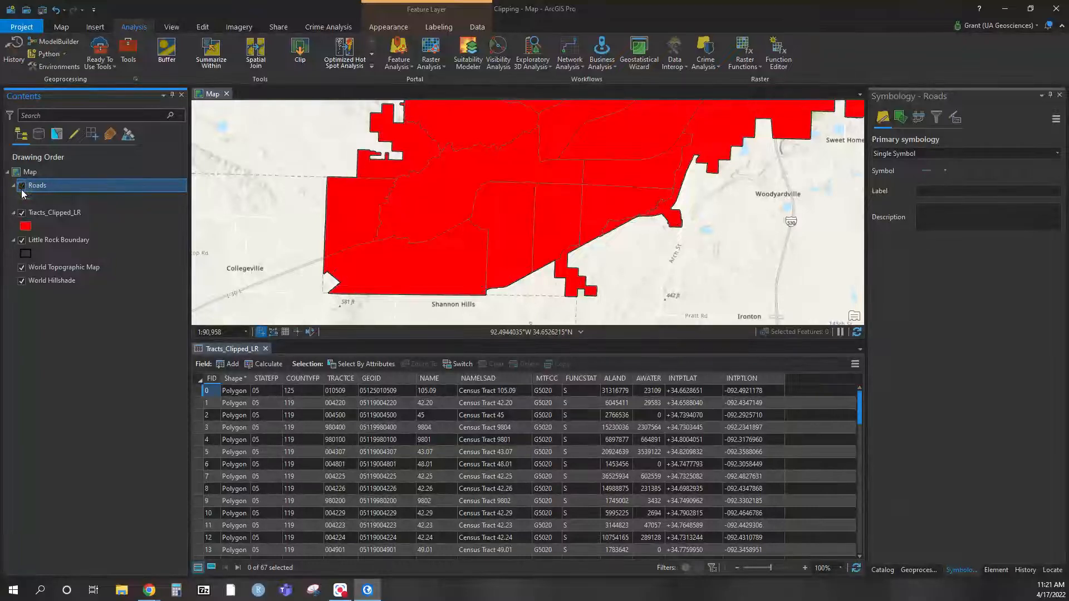
{"action": "left_click", "coordinate": [22, 186]}
{"action": "left_click", "coordinate": [22, 190]}
{"action": "left_click", "coordinate": [22, 190]}
Hide both Roads and Tracts_Clipped_LR, leaving only the Little Rock boundary outline.
{"action": "left_click_drag", "start_coordinate": [575, 161], "coordinate": [510, 240]}
{"action": "scroll", "coordinate": [511, 239], "scroll_direction": "down", "scroll_amount": 3}
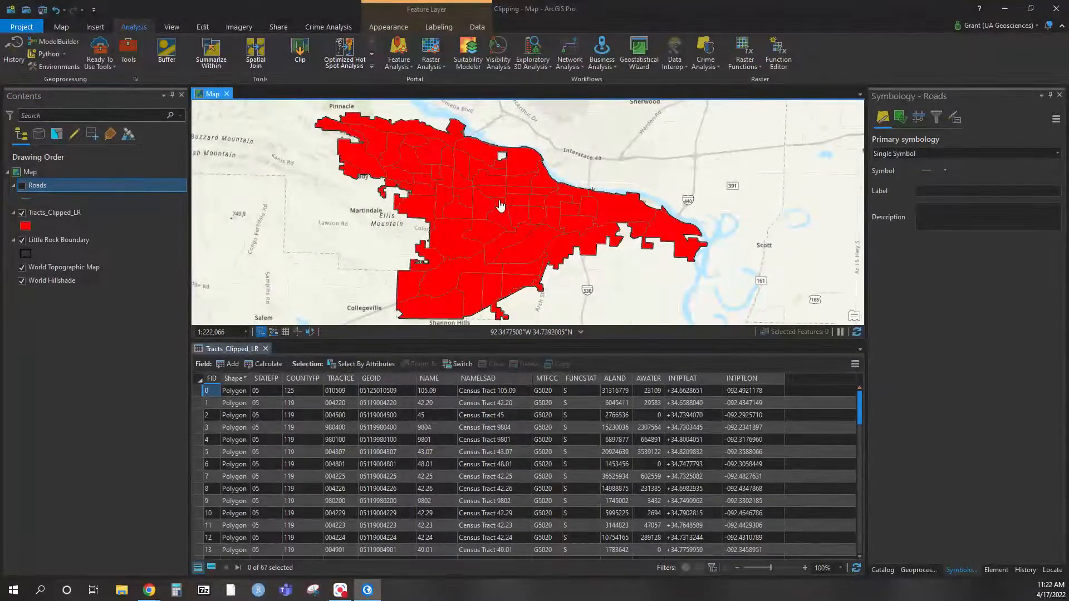
{"action": "left_click", "coordinate": [22, 186]}
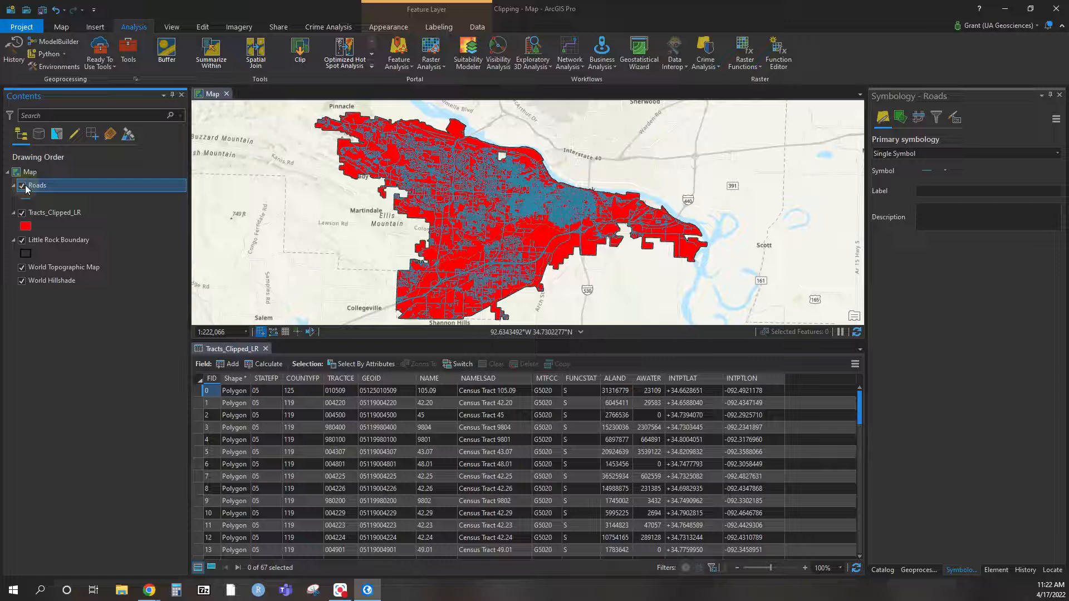
{"action": "left_click", "coordinate": [25, 186]}
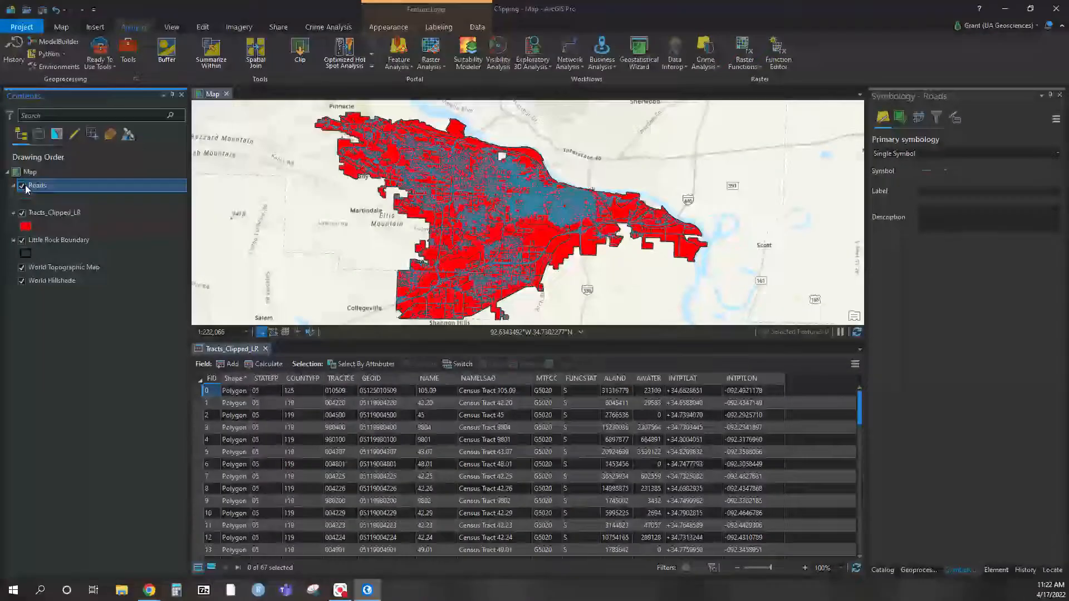
{"action": "left_click", "coordinate": [23, 215]}
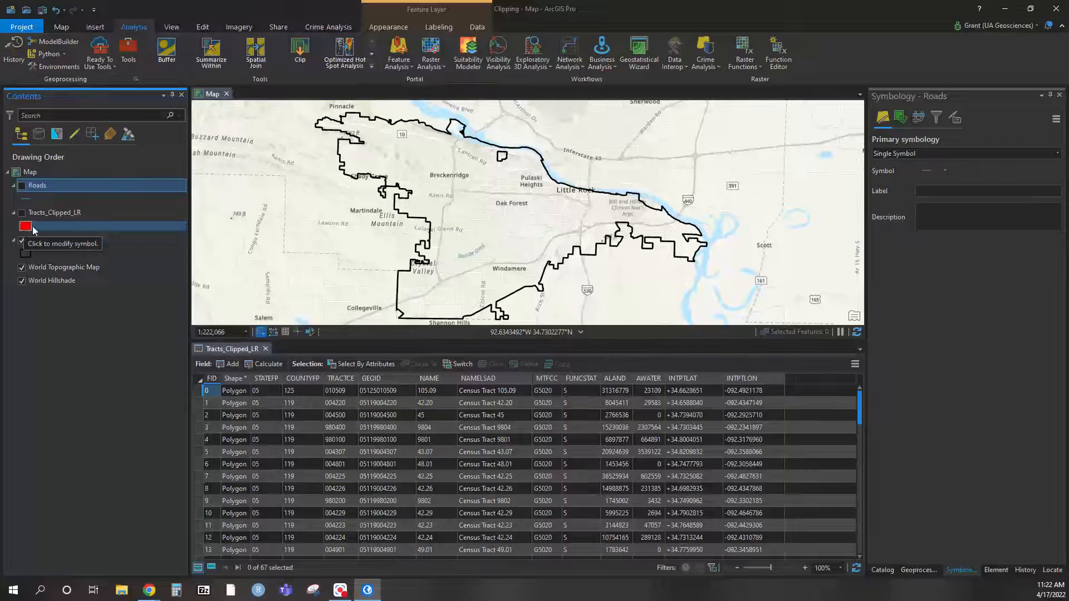
Show Tracts_Clipped_LR again and try selecting Census Tracts 49.01, 41.04 and 41.05 in the table.
{"action": "scroll", "coordinate": [675, 399], "scroll_direction": "down", "scroll_amount": 3}
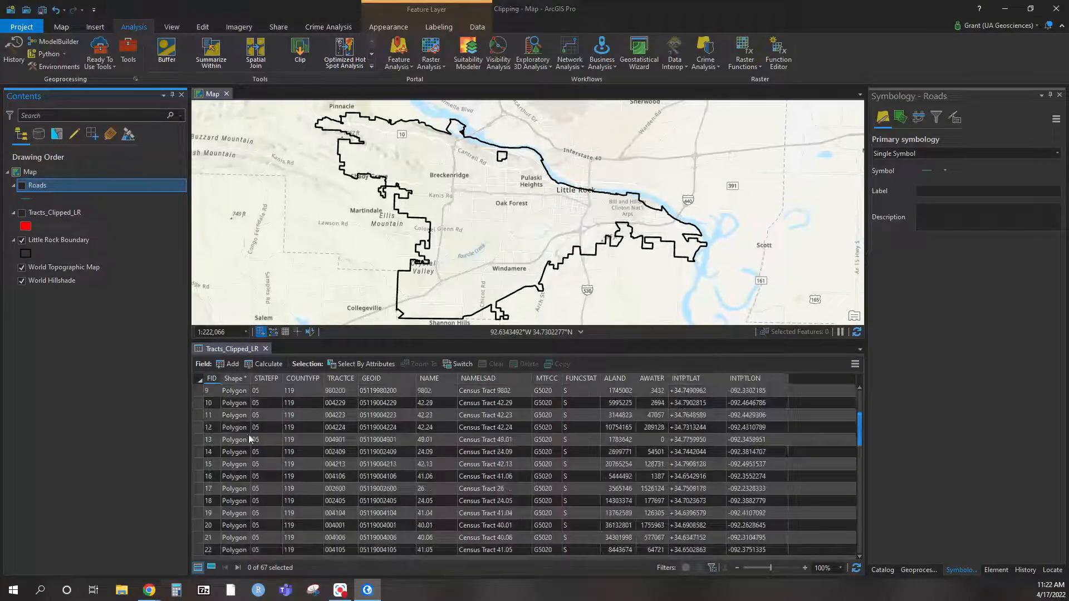
{"action": "left_click", "coordinate": [200, 440]}
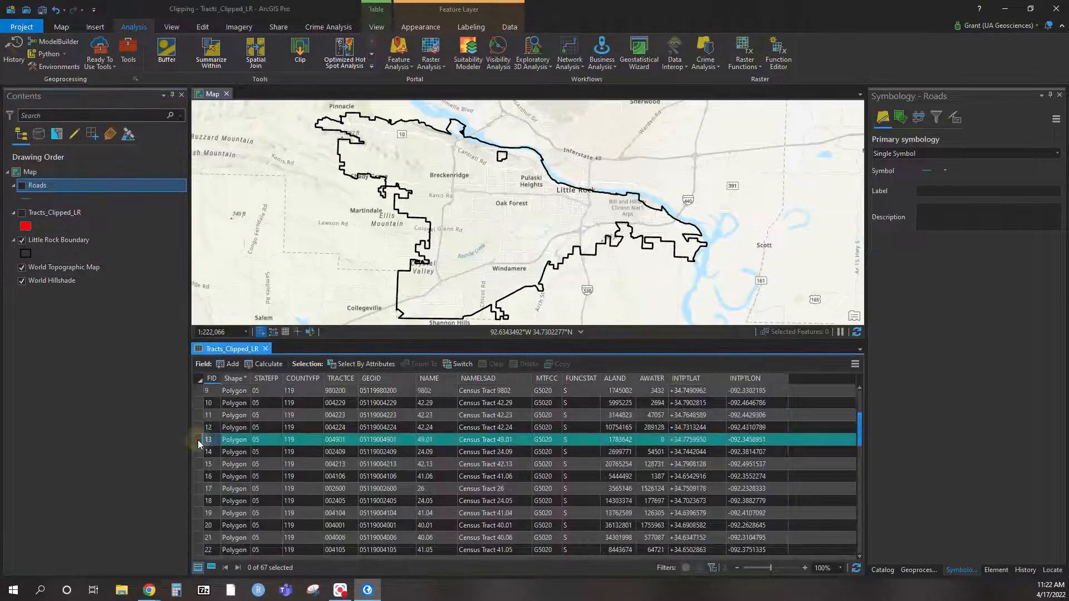
{"action": "left_click", "coordinate": [22, 214]}
{"action": "scroll", "coordinate": [232, 442], "scroll_direction": "down", "scroll_amount": 2}
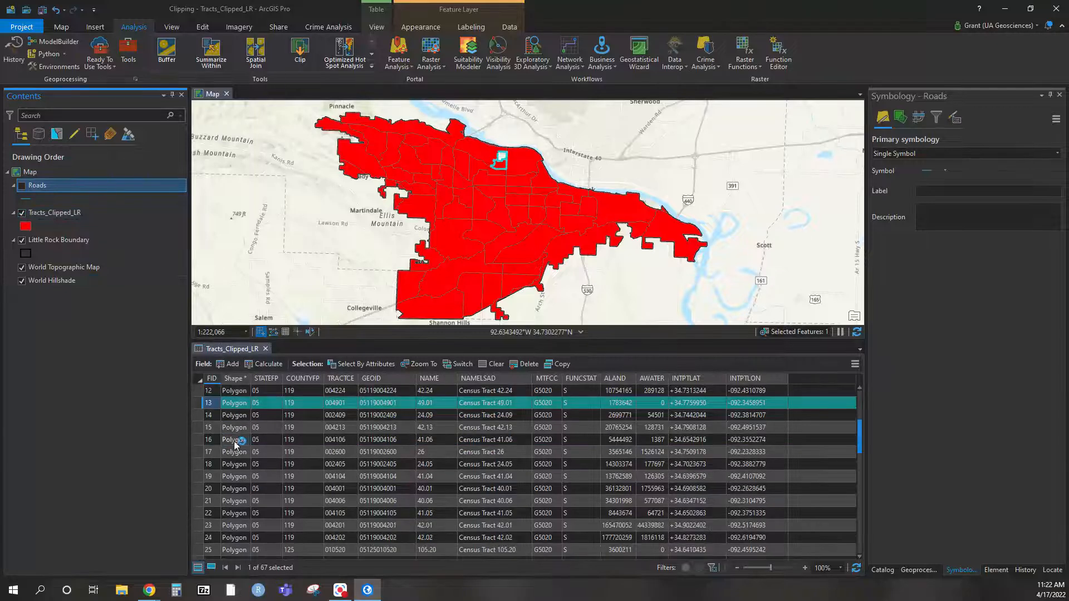
{"action": "left_click", "coordinate": [201, 443]}
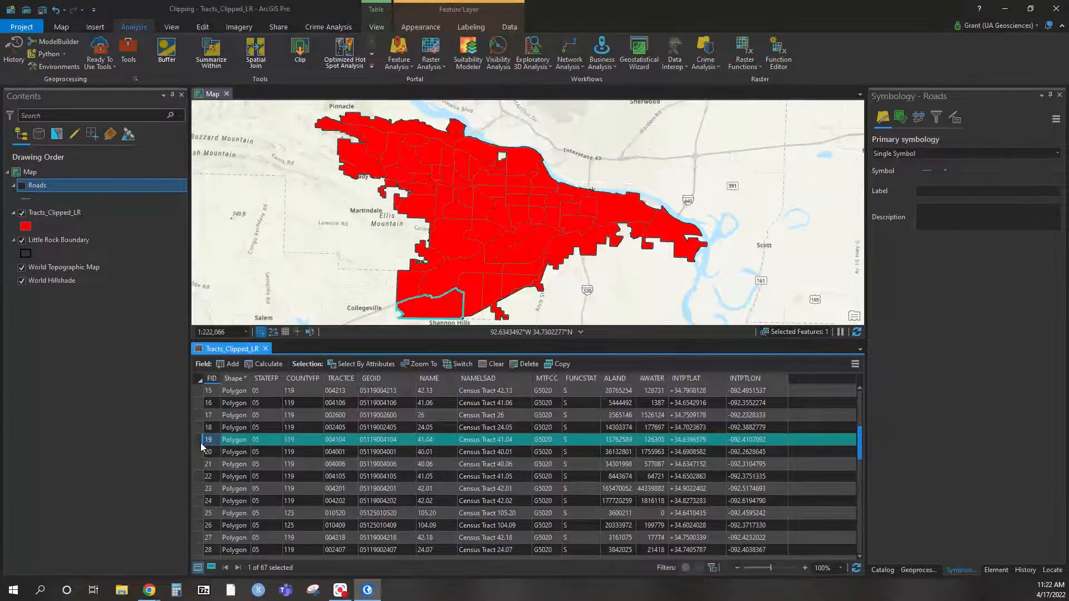
{"action": "left_click", "coordinate": [202, 477]}
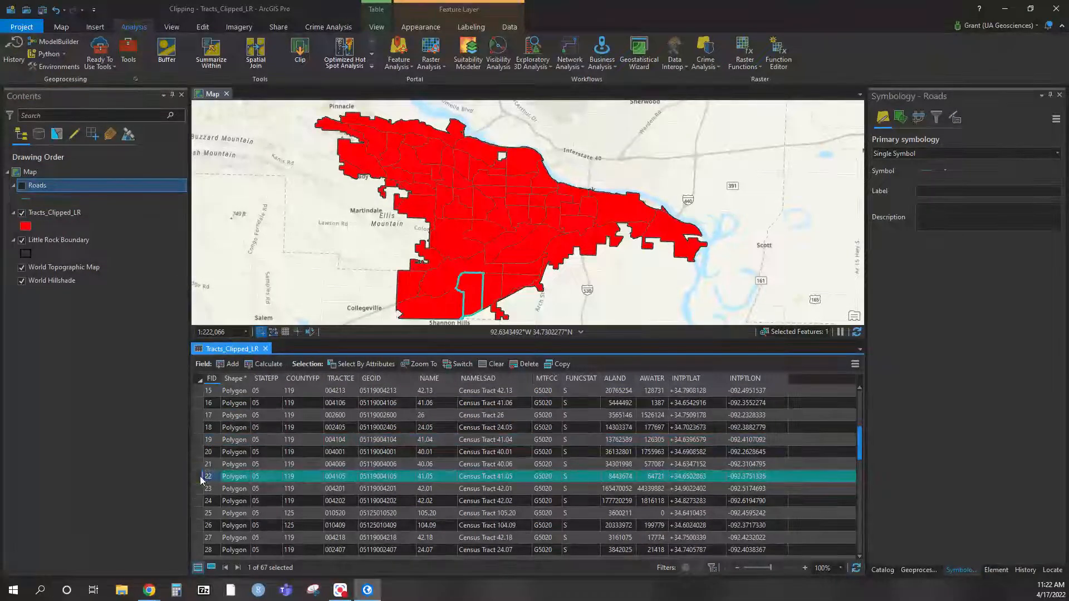
{"action": "scroll", "coordinate": [202, 473], "scroll_direction": "down", "scroll_amount": 3}
Leave Census Tract 42.19 (TRACTCE 004219) as the only selected tract.
{"action": "left_click", "coordinate": [202, 464]}
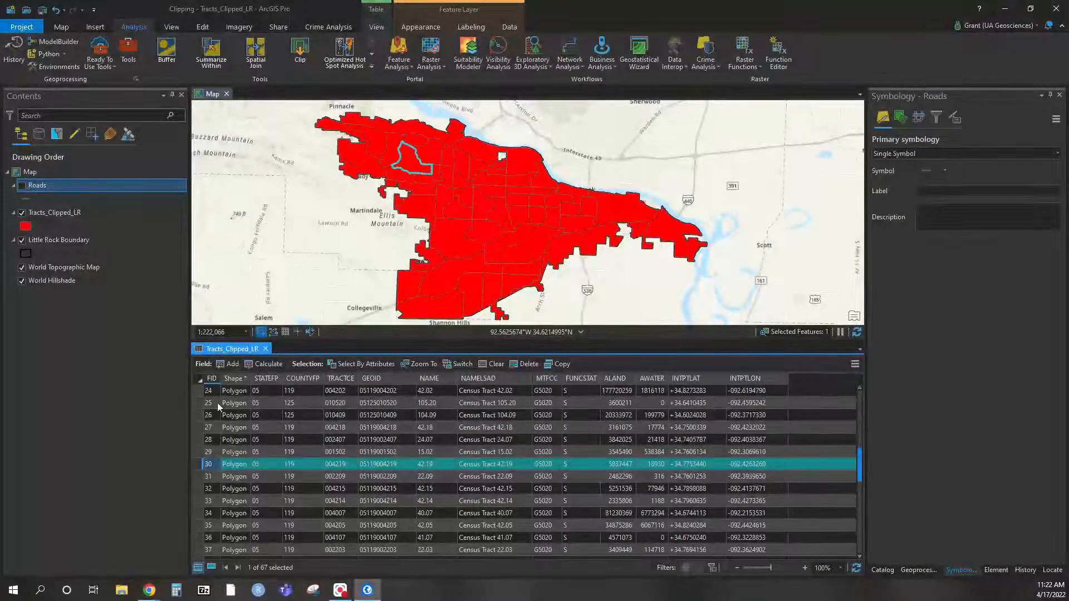
{"action": "left_click_drag", "start_coordinate": [200, 403], "coordinate": [200, 416]}
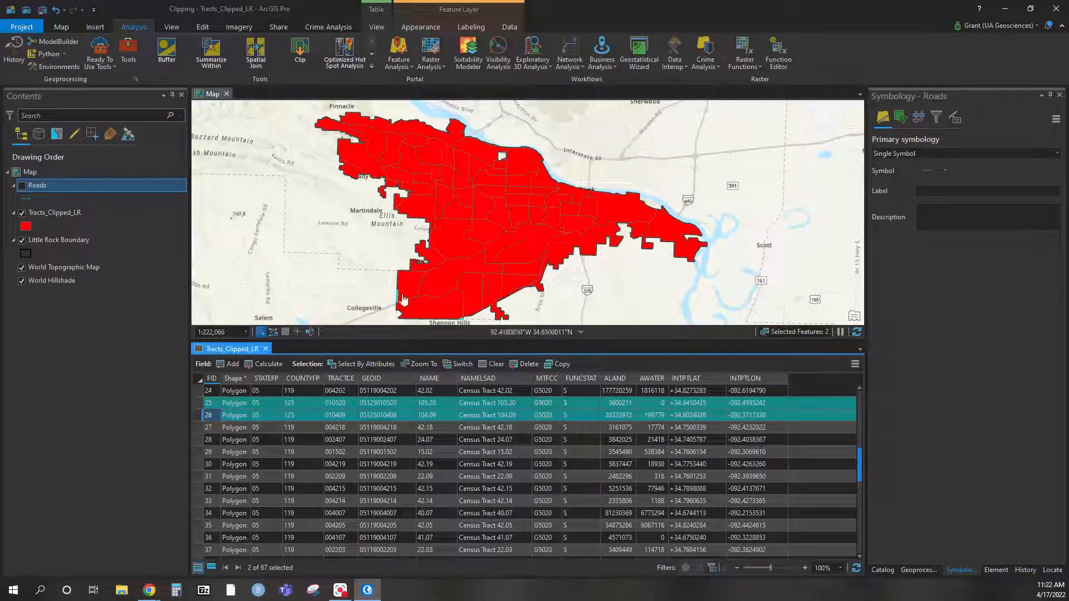
{"action": "left_click", "coordinate": [204, 466]}
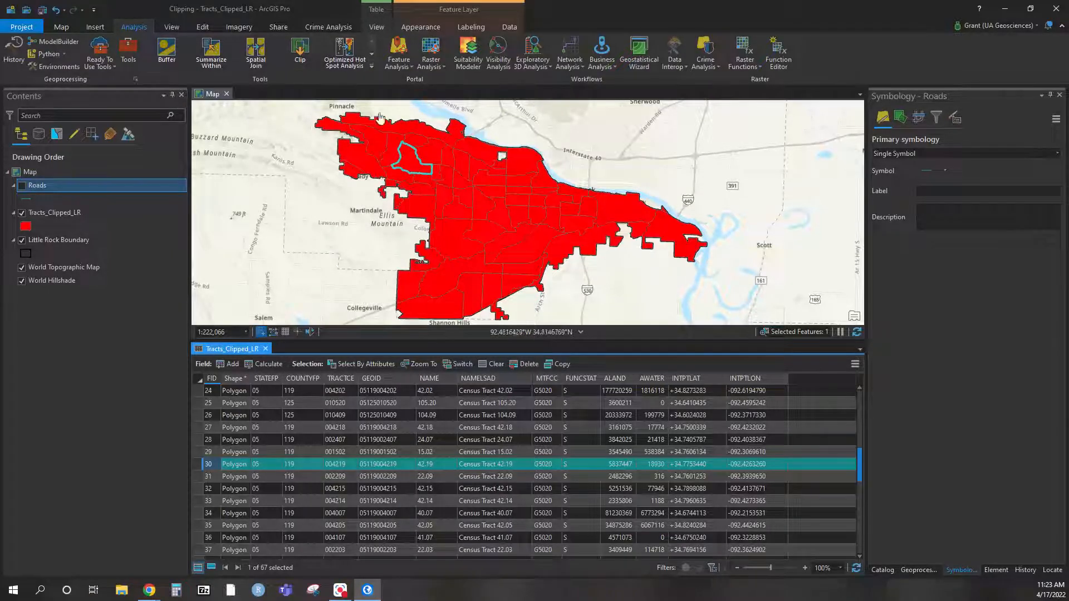
{"action": "left_click", "coordinate": [62, 27]}
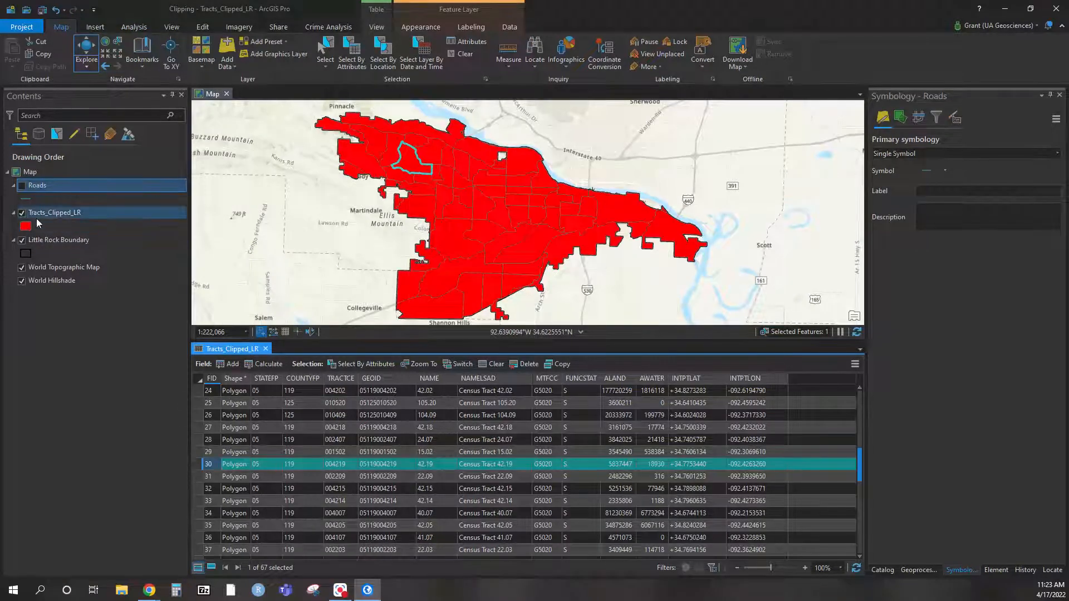
Export the selected tract as Tract_Example_004219 into the tl_2020_05_tract folder.
{"action": "right_click", "coordinate": [54, 218]}
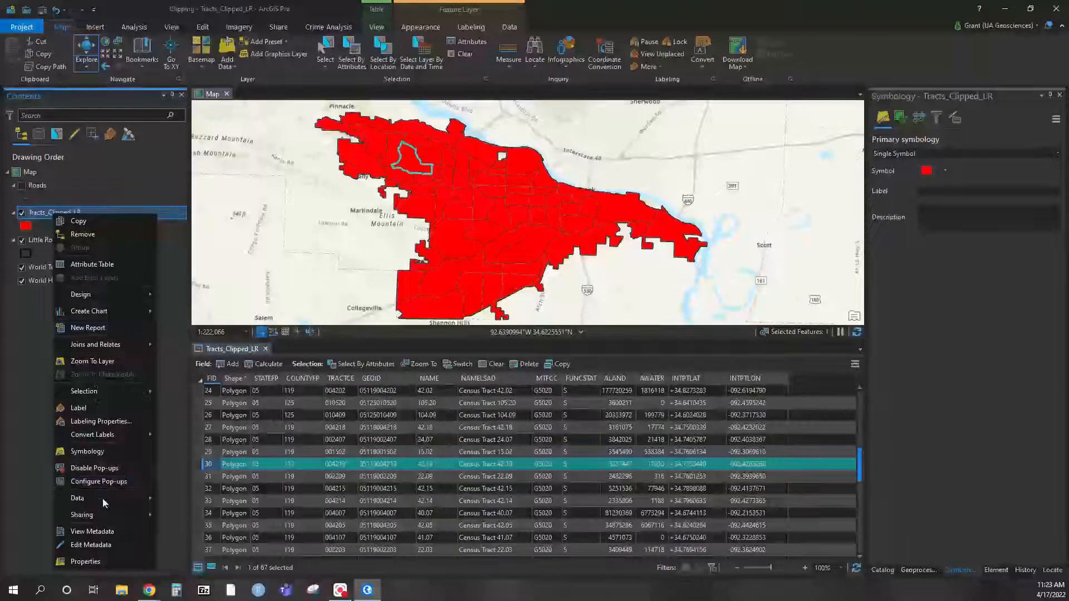
{"action": "mouse_move", "coordinate": [104, 500]}
{"action": "left_click", "coordinate": [183, 500]}
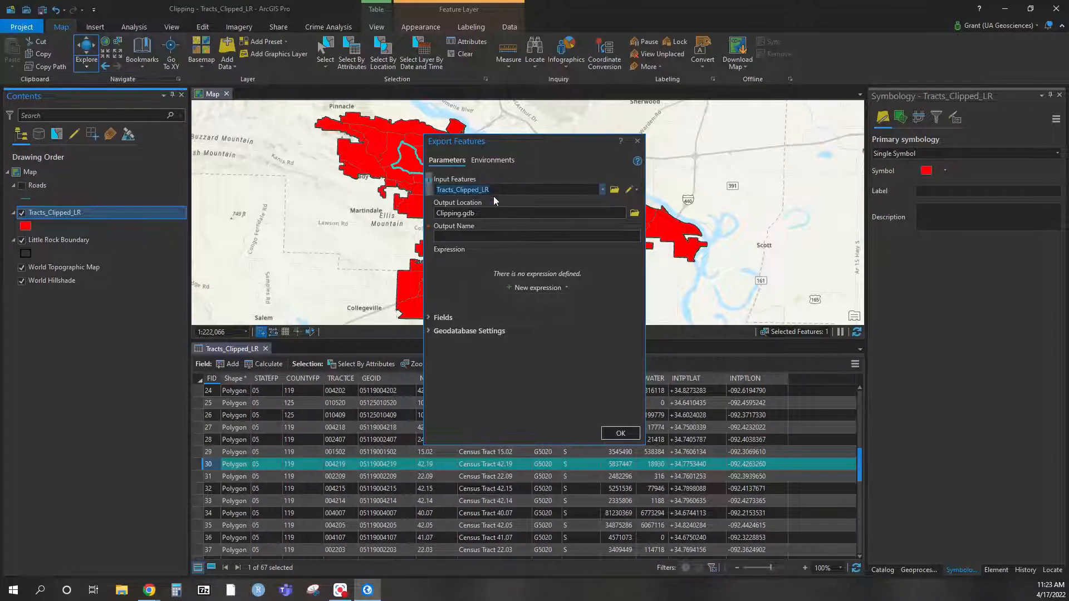
{"action": "left_click", "coordinate": [635, 214]}
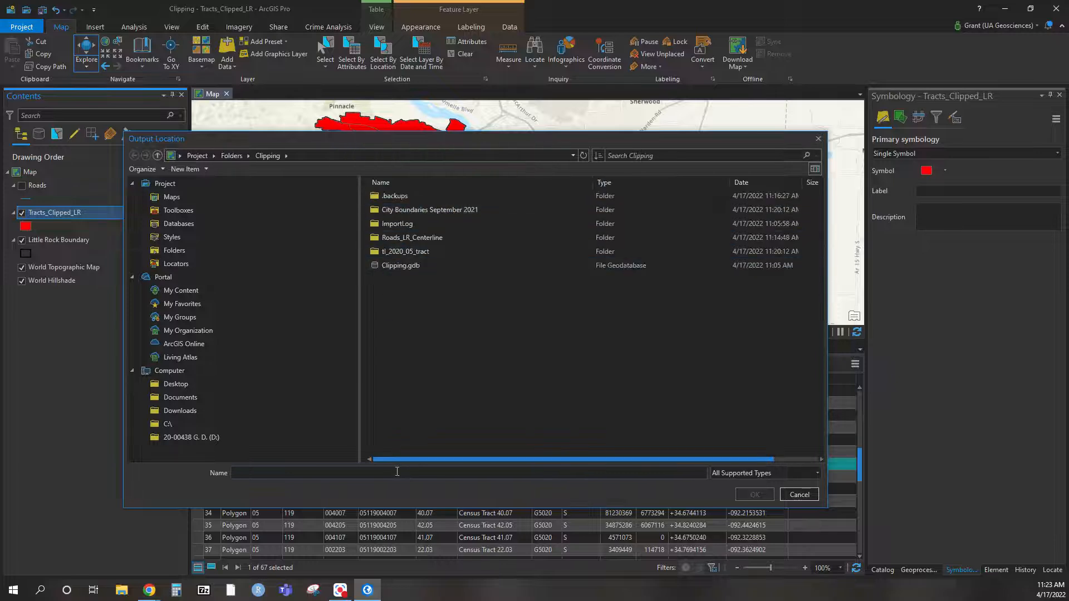
{"action": "left_click", "coordinate": [401, 211]}
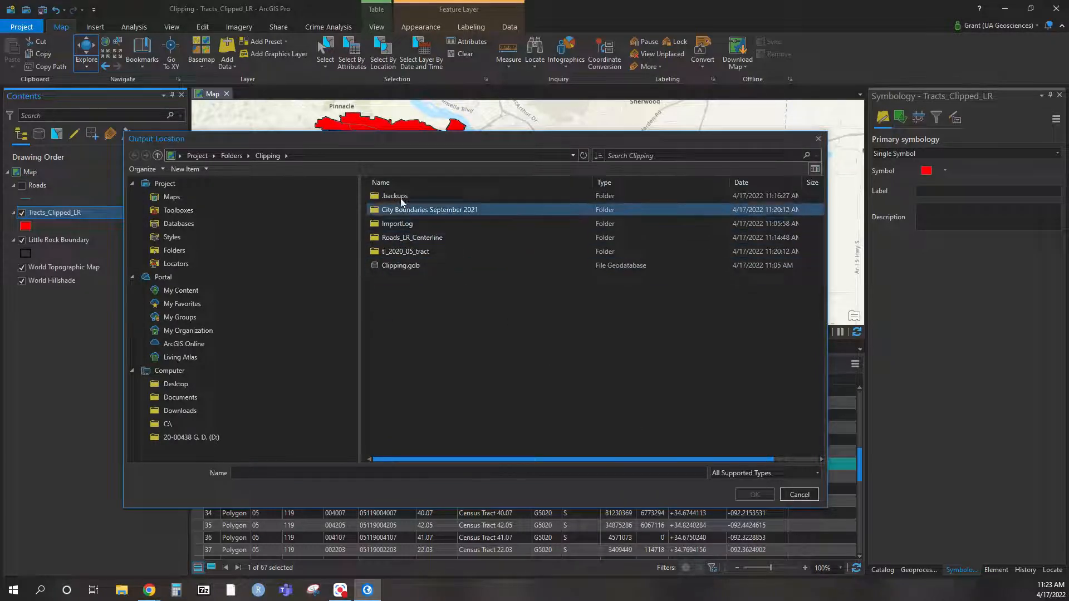
{"action": "left_click", "coordinate": [402, 252]}
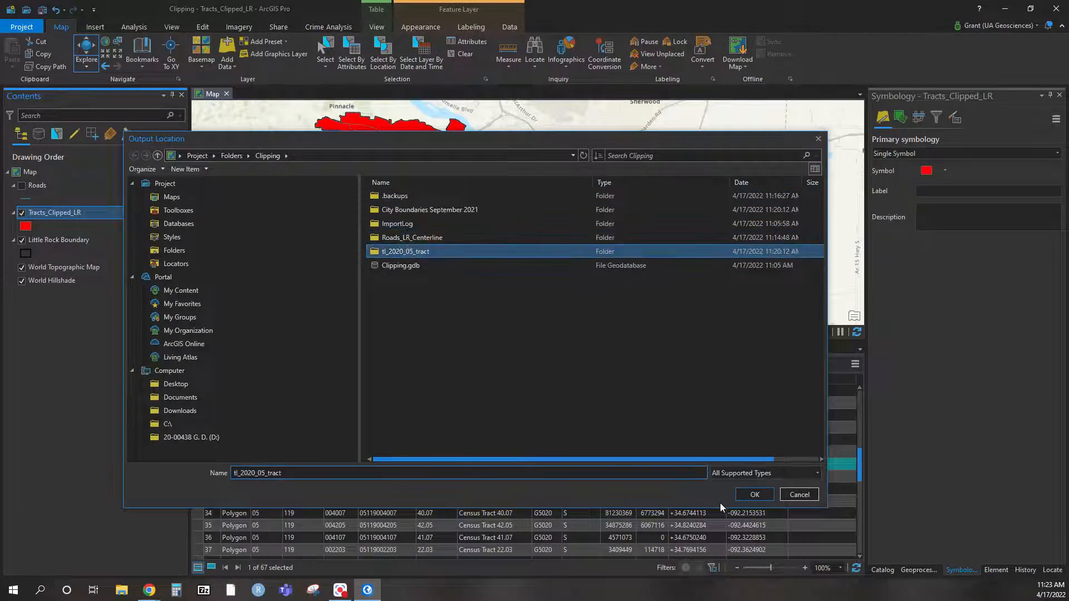
{"action": "left_click", "coordinate": [755, 494]}
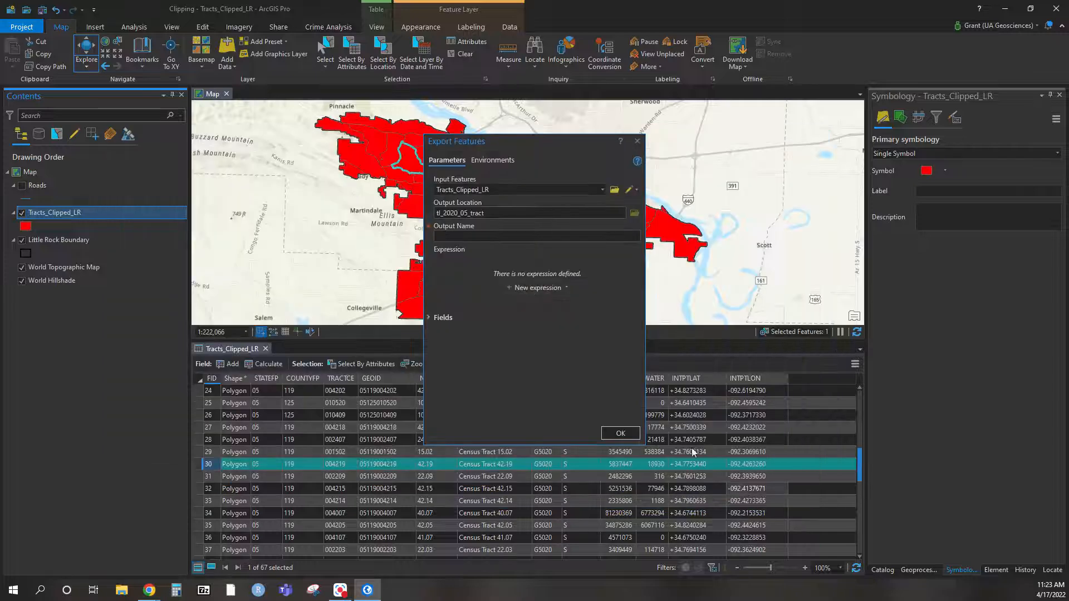
{"action": "left_click", "coordinate": [517, 470]}
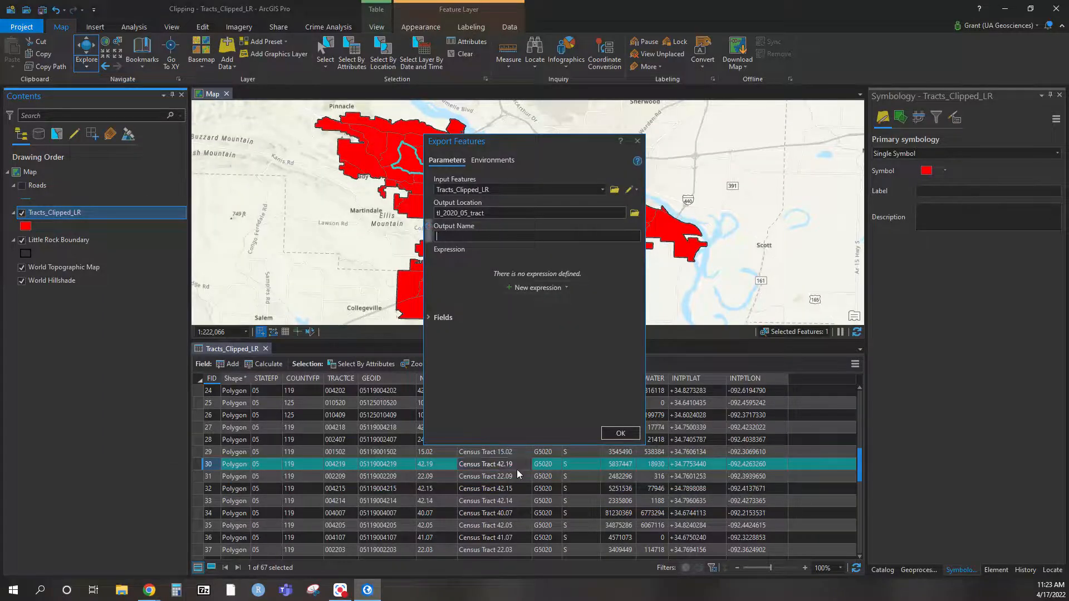
{"action": "type", "text": "Tract_Example_"}
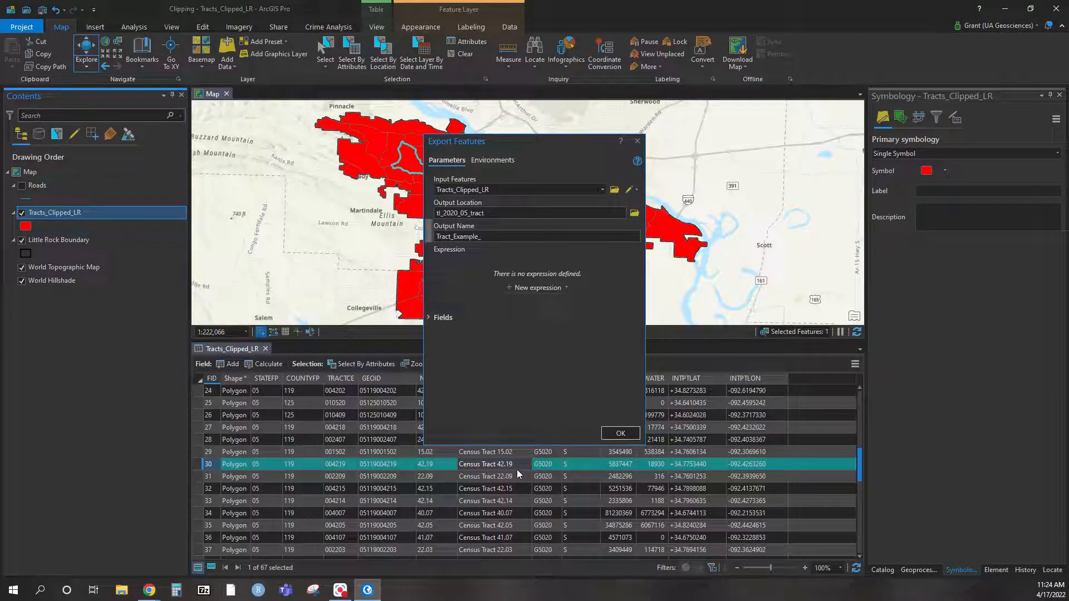
{"action": "type", "text": "004219"}
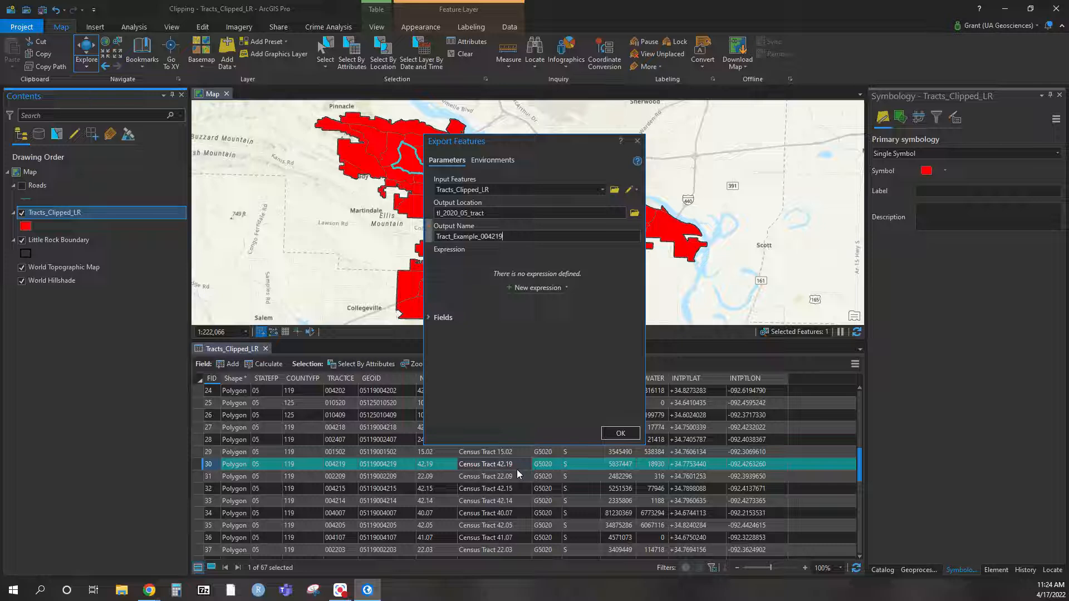
{"action": "left_click", "coordinate": [619, 434]}
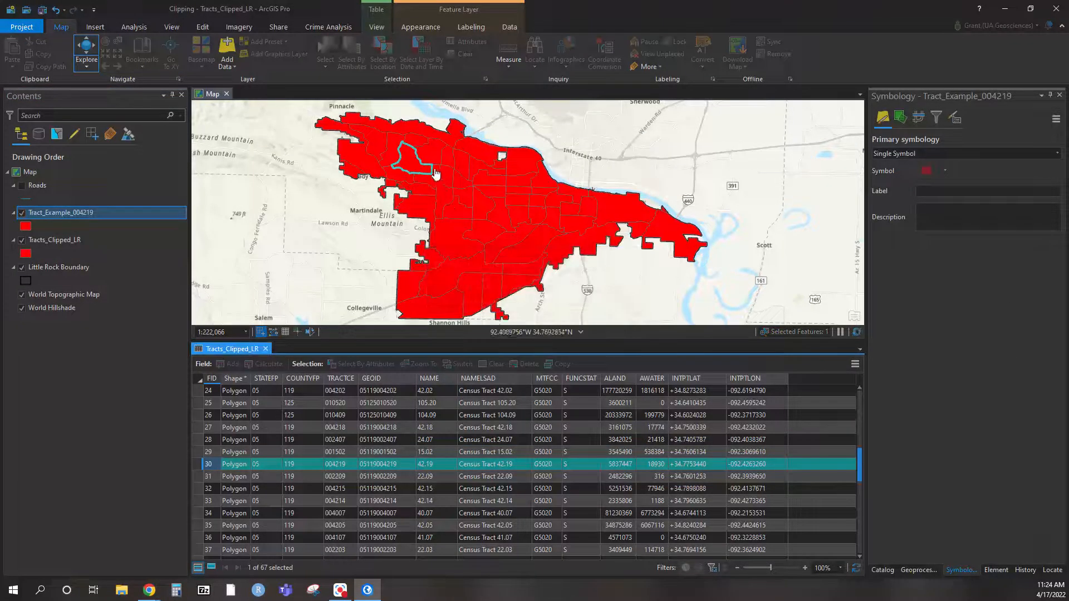
Fill Tract_Example_004219 with lime and clear the tract selection.
{"action": "left_click", "coordinate": [25, 226]}
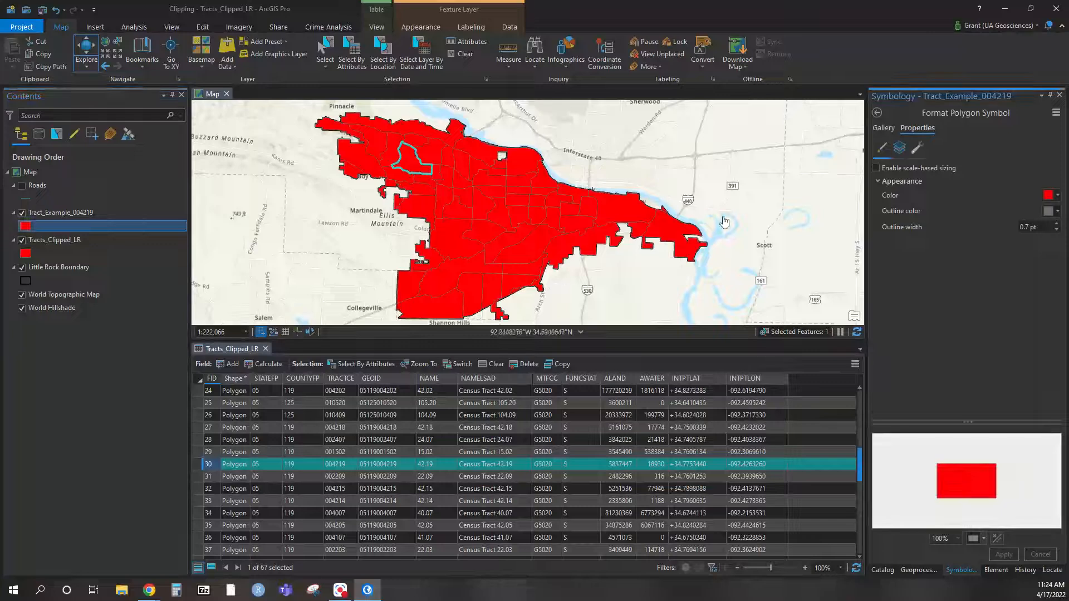
{"action": "left_click", "coordinate": [1050, 195]}
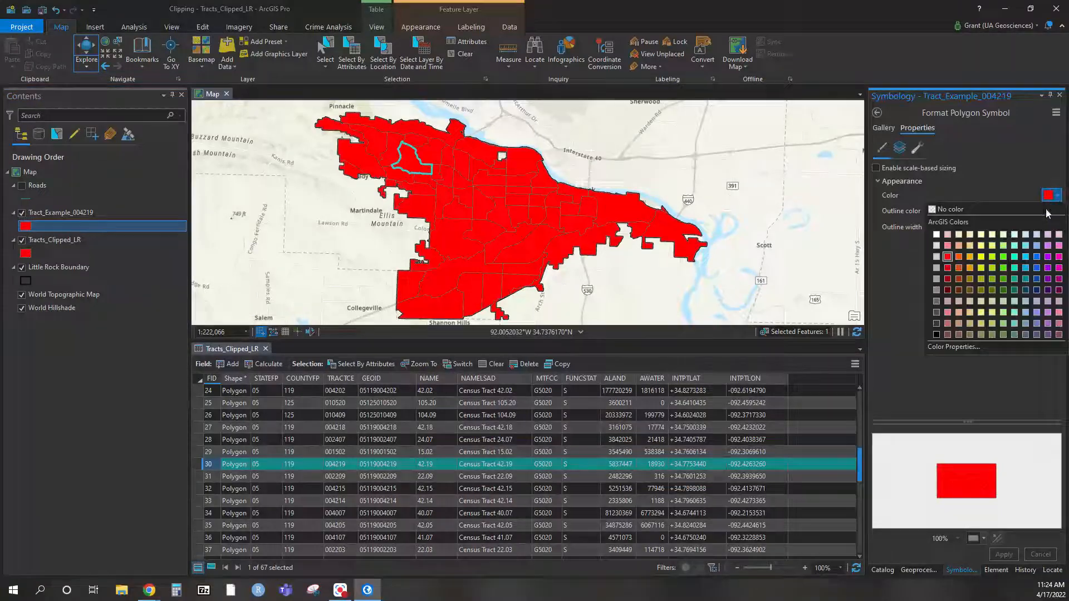
{"action": "left_click", "coordinate": [982, 260]}
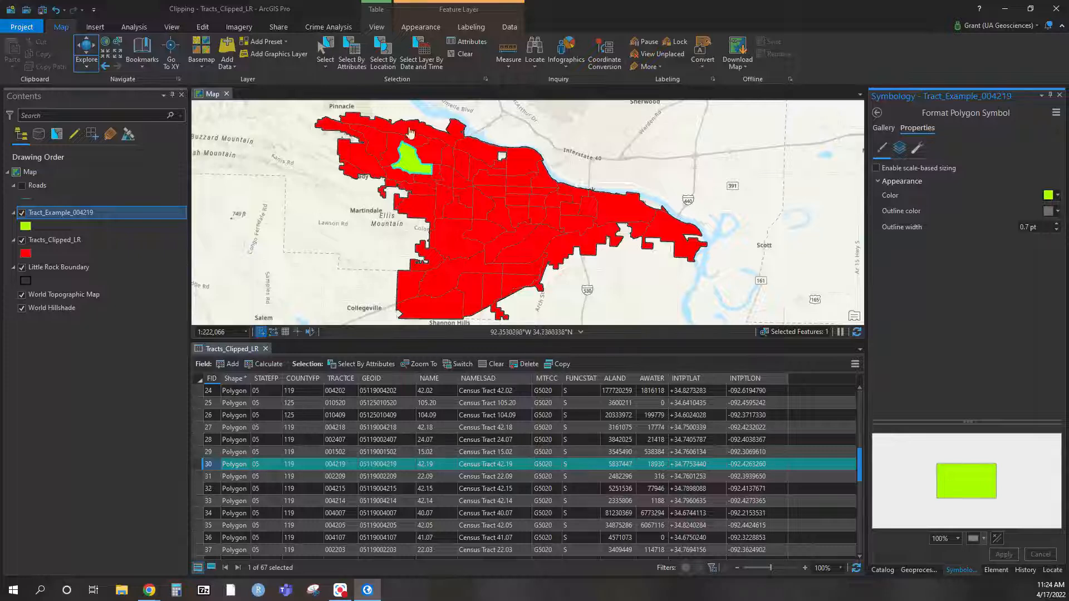
{"action": "left_click", "coordinate": [463, 53]}
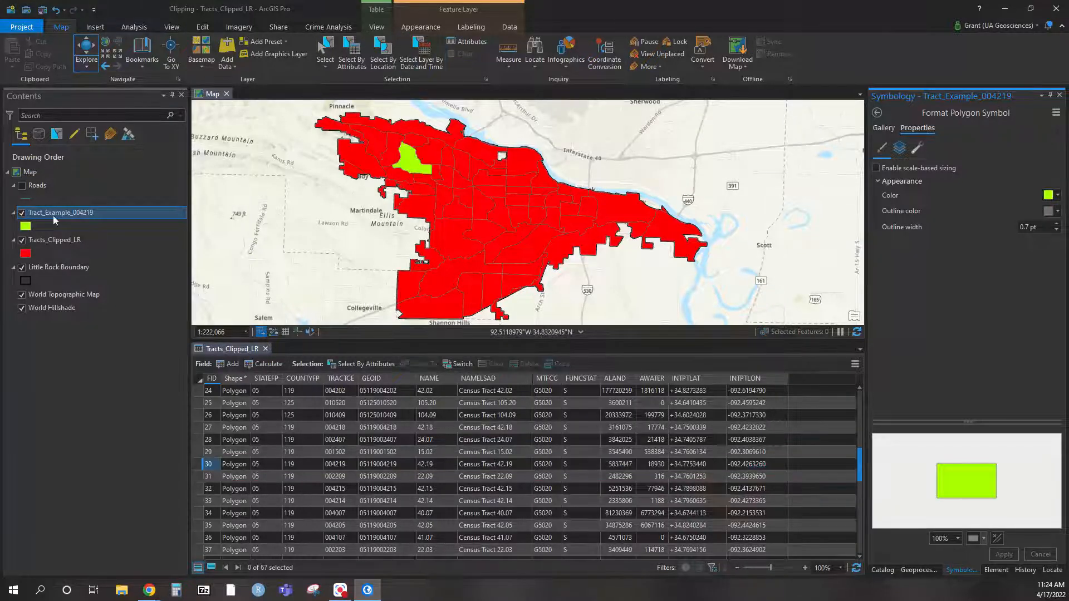
Give Tracts_Clipped_LR the Black Outline preset symbol and close its attribute table.
{"action": "left_click", "coordinate": [30, 256]}
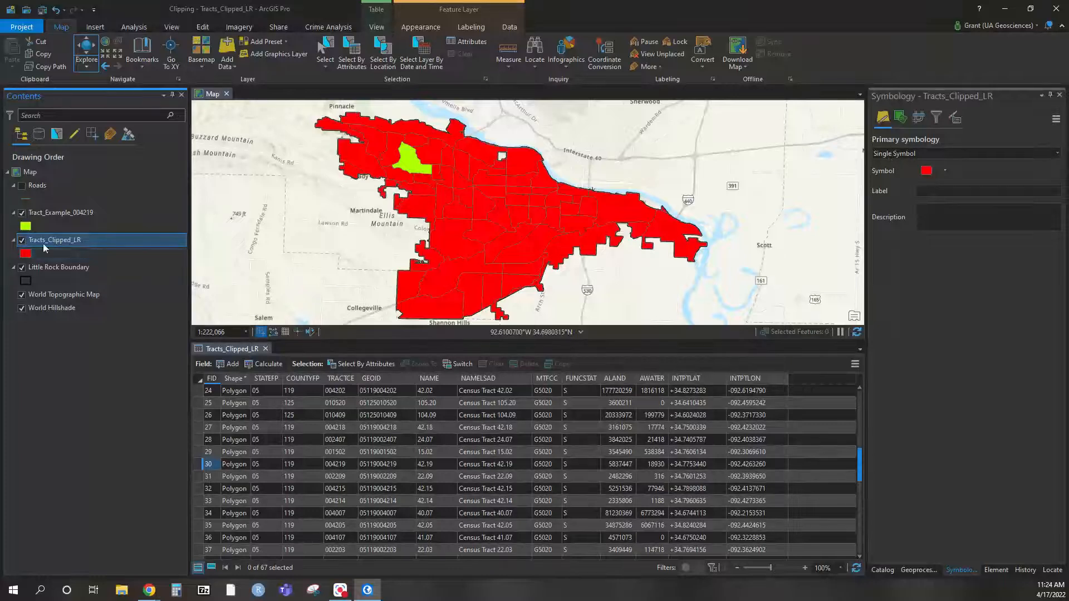
{"action": "left_click", "coordinate": [25, 253]}
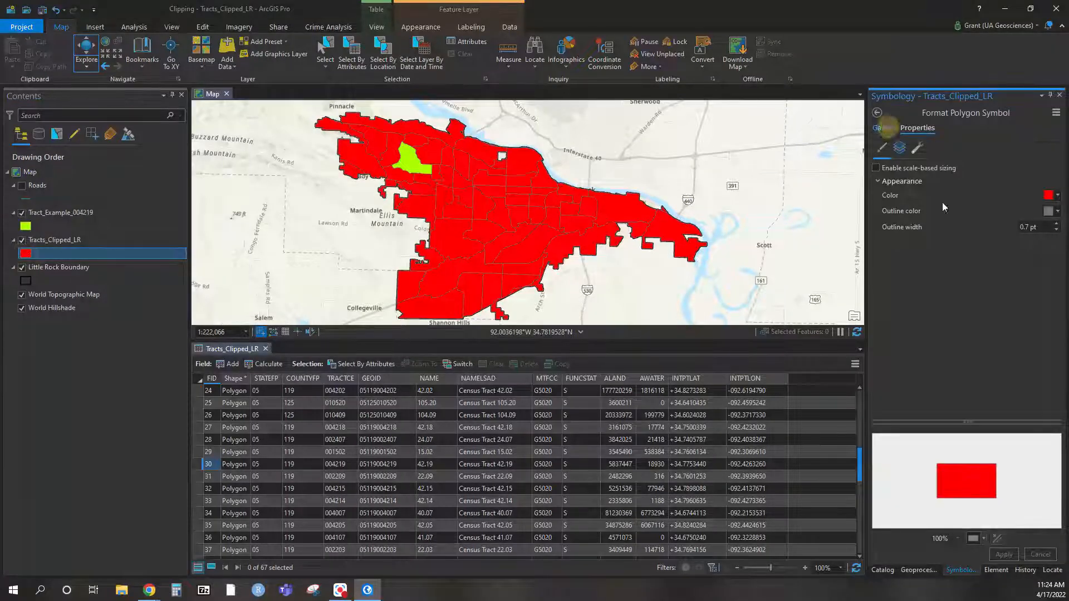
{"action": "left_click", "coordinate": [885, 127]}
{"action": "left_click", "coordinate": [937, 212]}
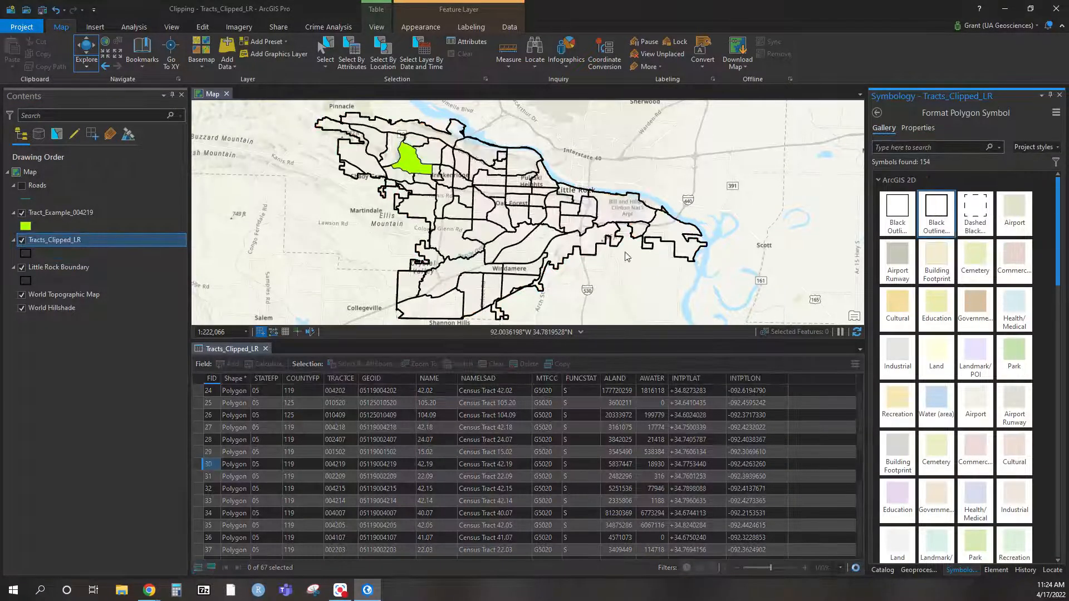
{"action": "left_click", "coordinate": [267, 349]}
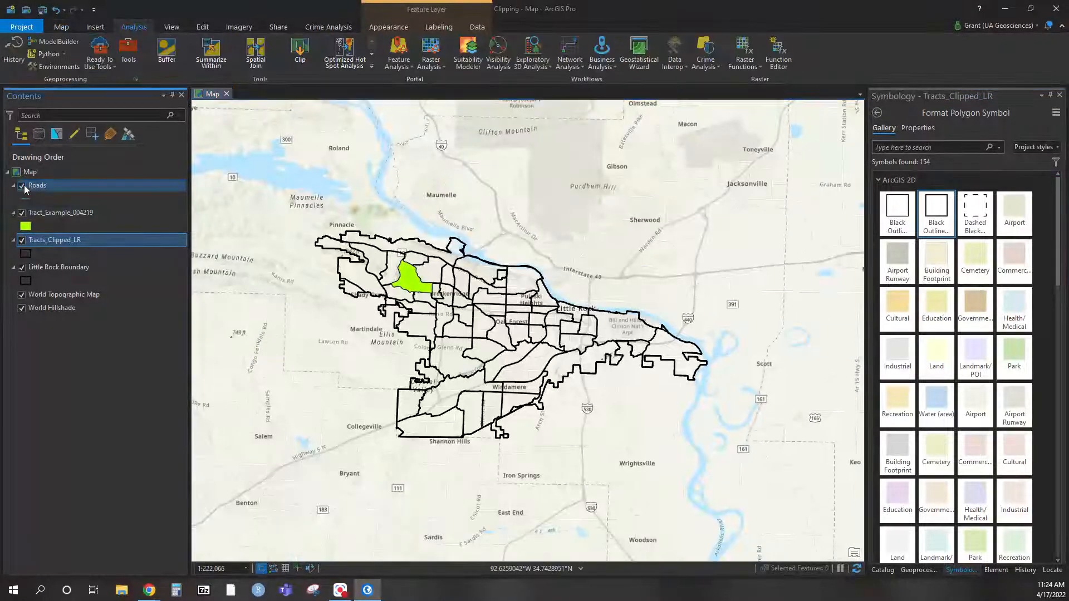
Turn Roads on and zoom in to center the lime Tract_Example_004219 polygon.
{"action": "left_click", "coordinate": [23, 186]}
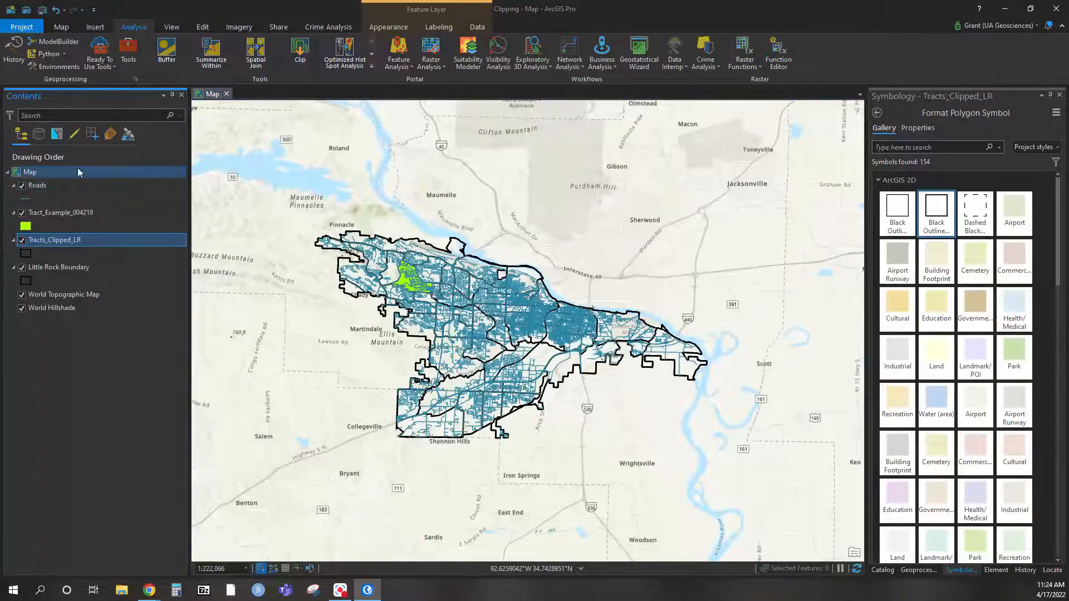
{"action": "scroll", "coordinate": [392, 275], "scroll_direction": "up", "scroll_amount": 2}
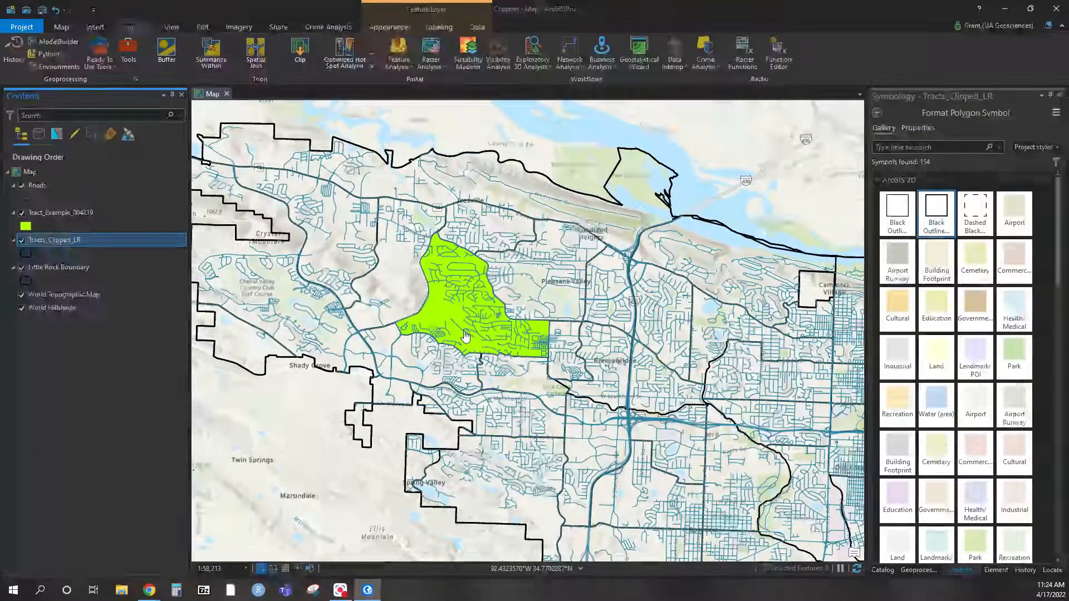
{"action": "scroll", "coordinate": [465, 336], "scroll_direction": "up", "scroll_amount": 3}
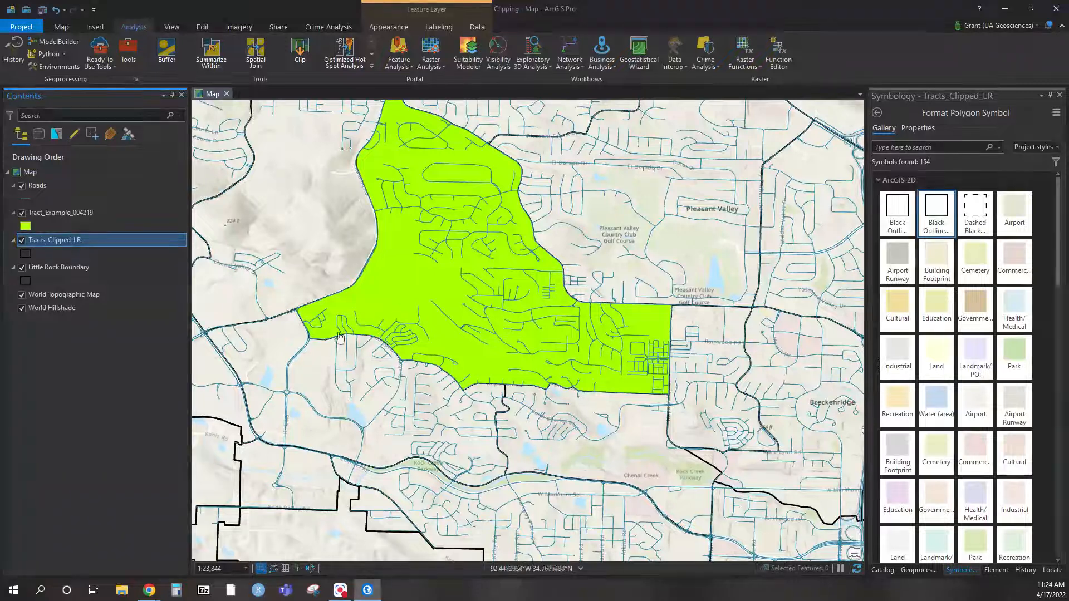
{"action": "left_click_drag", "start_coordinate": [579, 204], "coordinate": [593, 265]}
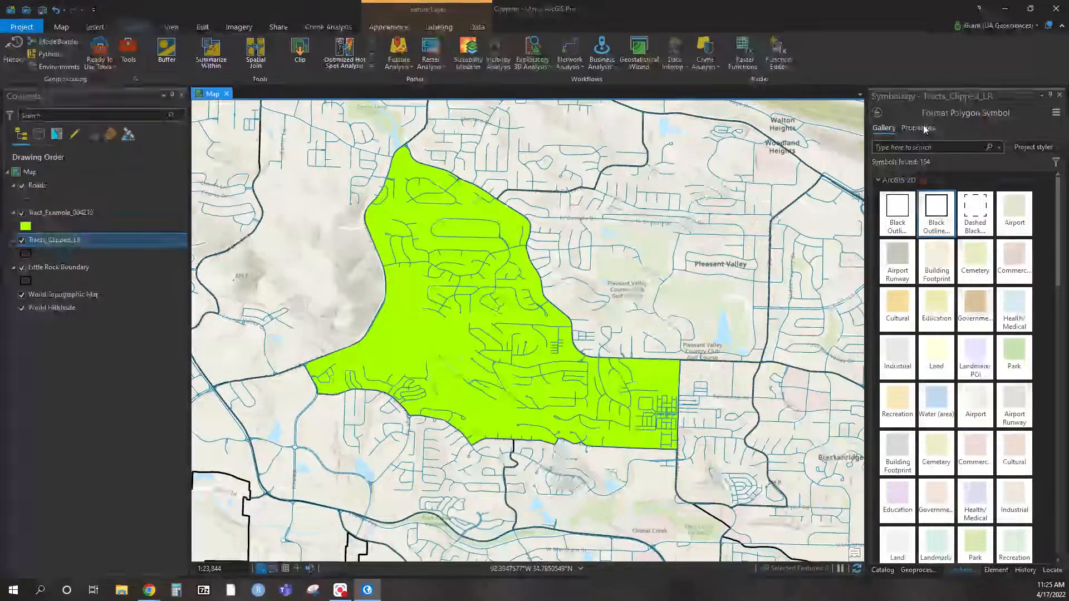
Clip Roads to Tract_Example_004219, creating Roads_Clip, then hide the full Roads layer.
{"action": "left_click", "coordinate": [918, 570]}
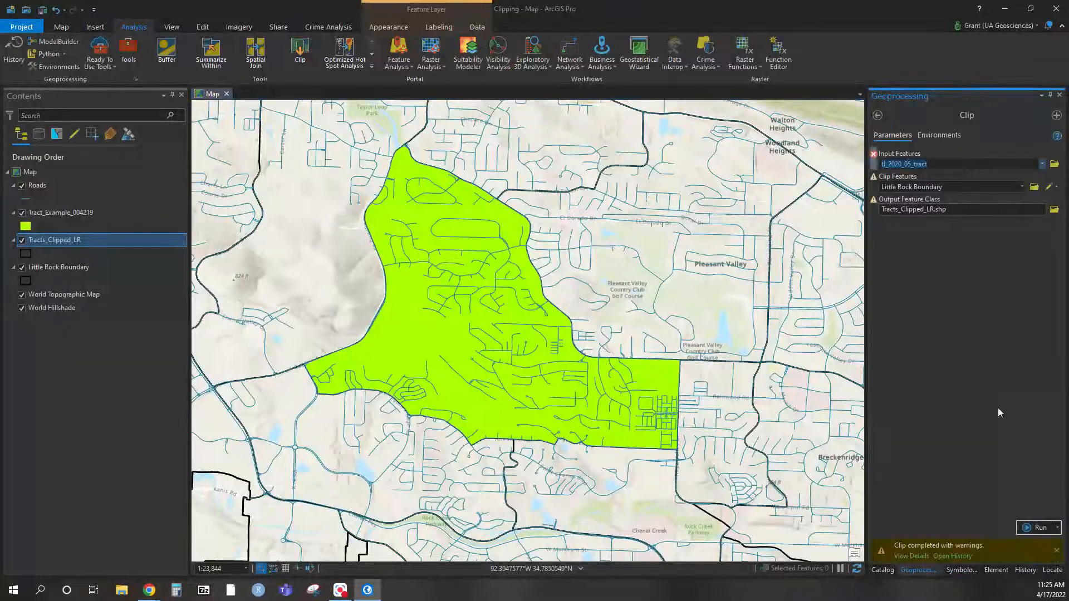
{"action": "left_click", "coordinate": [878, 116]}
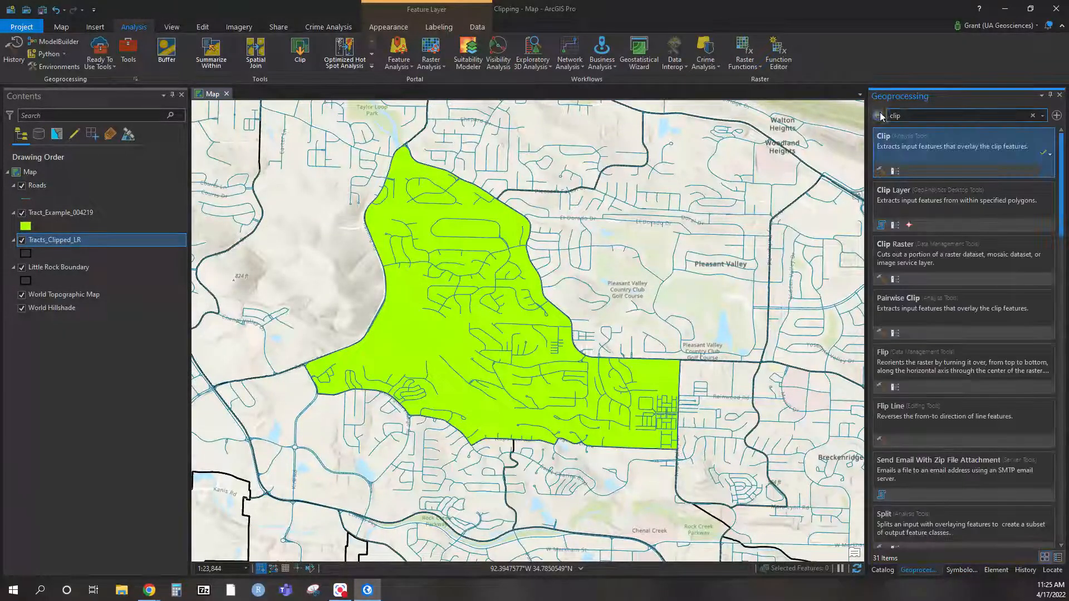
{"action": "left_click", "coordinate": [918, 141]}
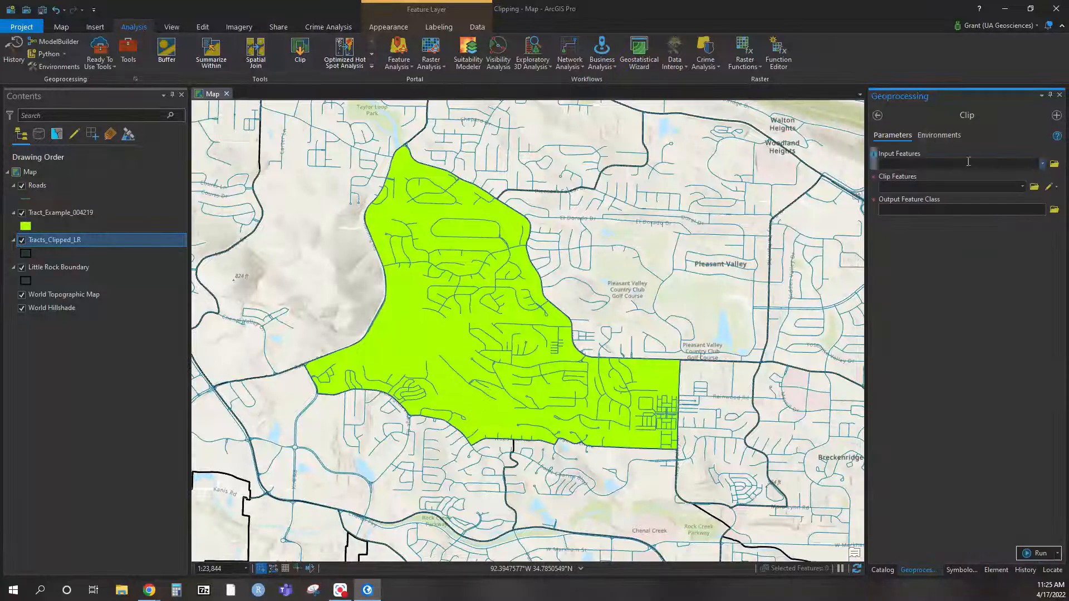
{"action": "left_click", "coordinate": [1043, 164]}
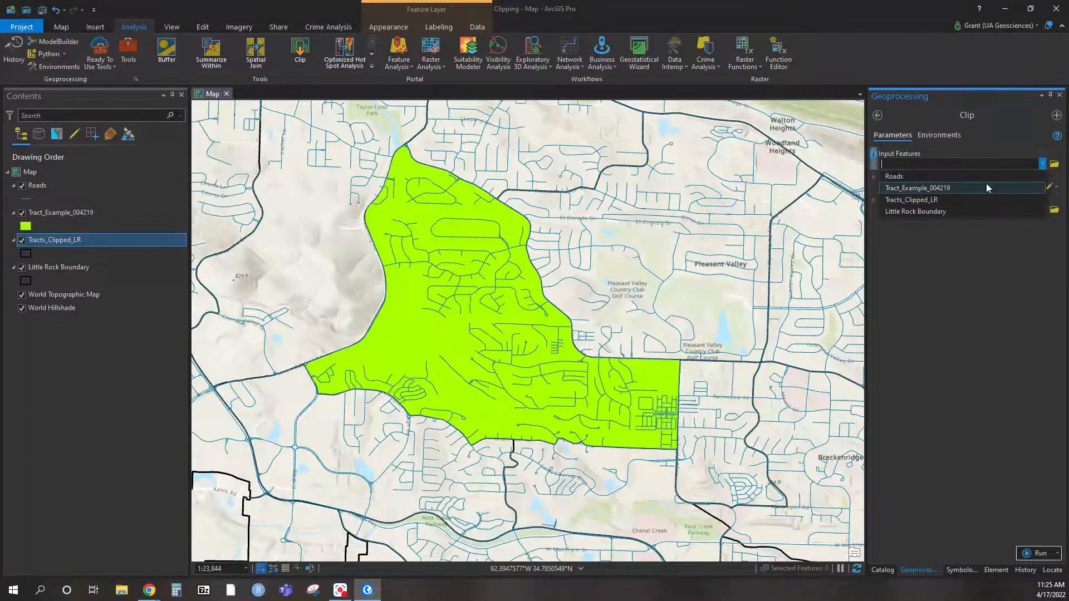
{"action": "left_click", "coordinate": [974, 176]}
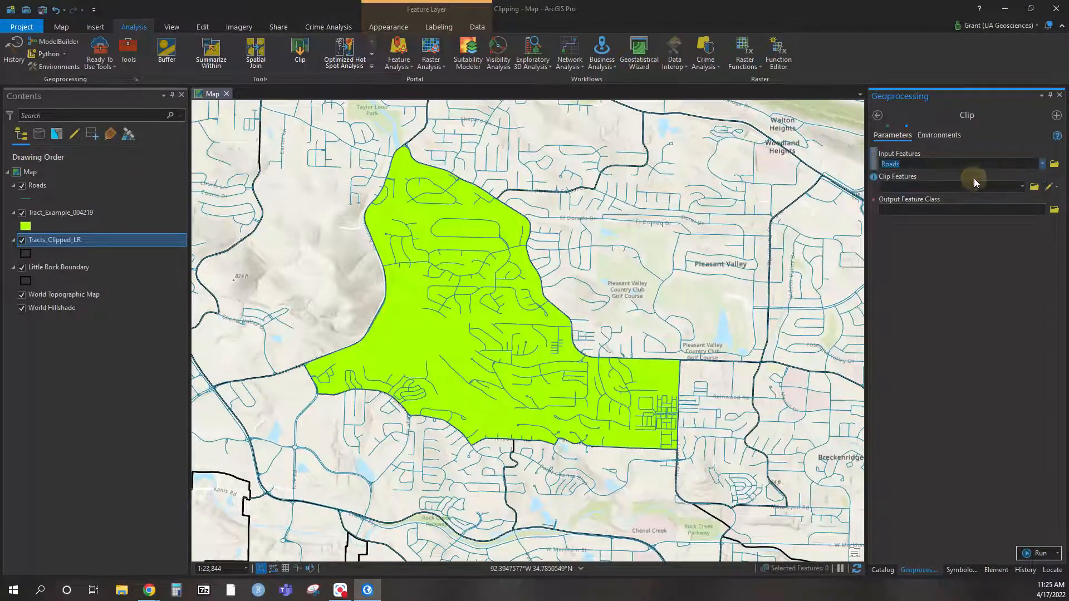
{"action": "left_click", "coordinate": [1021, 187]}
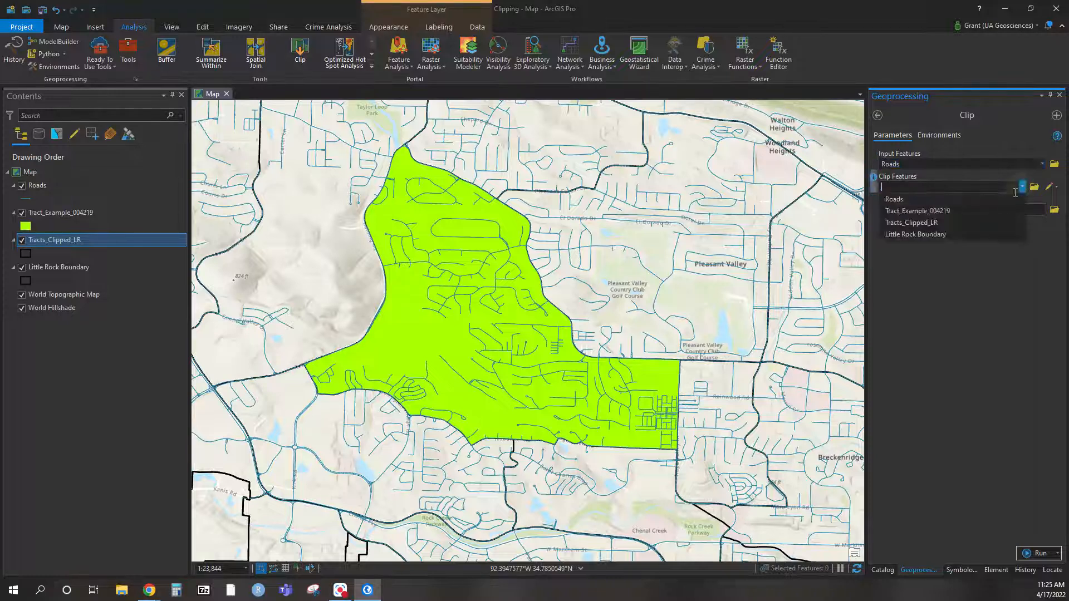
{"action": "left_click", "coordinate": [994, 211]}
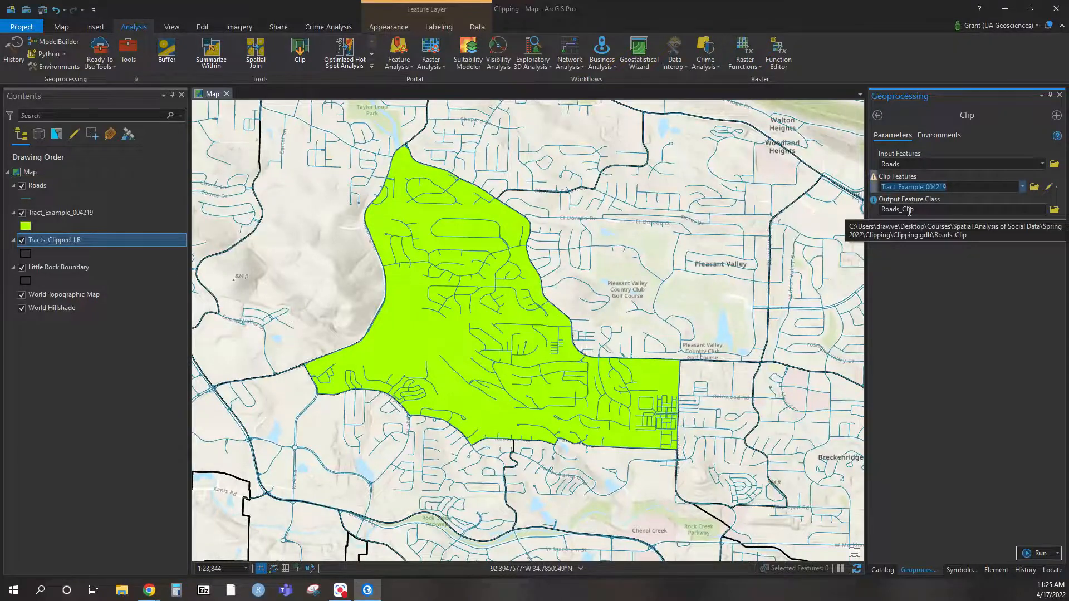
{"action": "left_click", "coordinate": [1036, 553]}
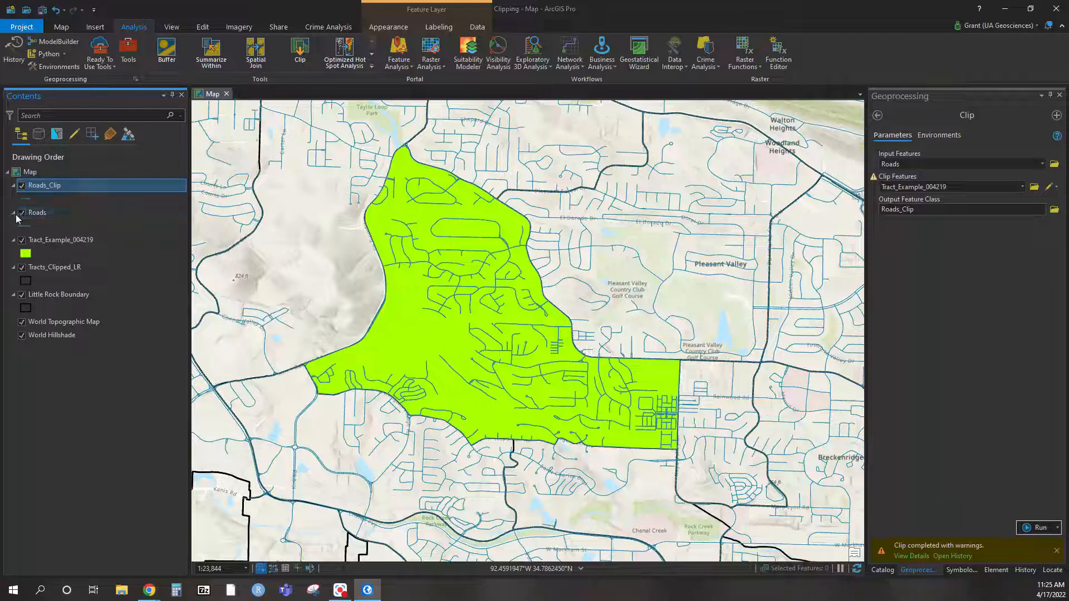
{"action": "left_click", "coordinate": [22, 212]}
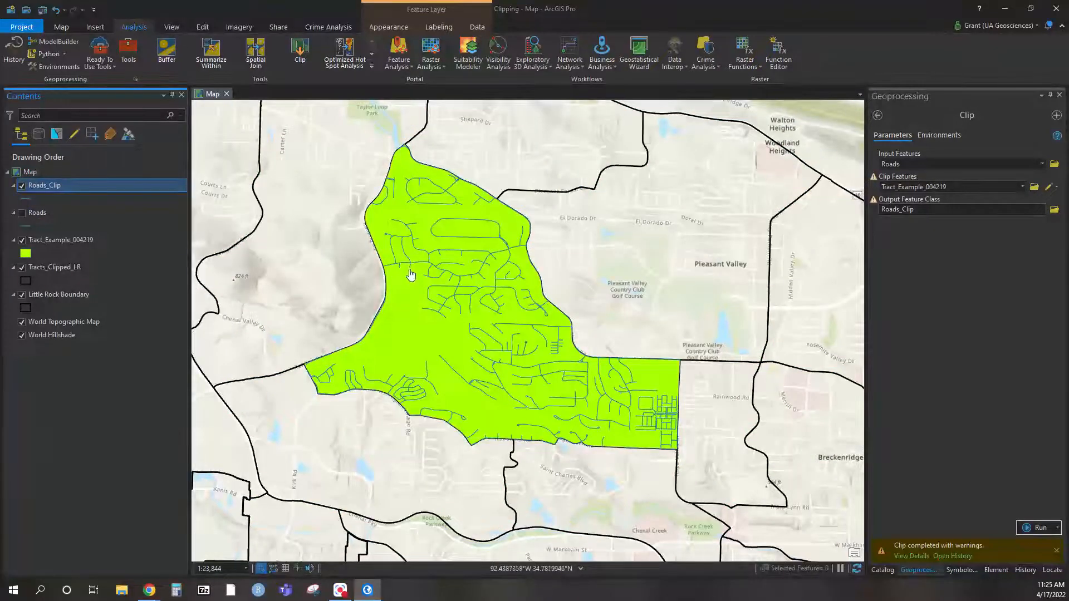
Open the attribute tables for both Roads_Clip and the full Roads layer.
{"action": "left_click_drag", "start_coordinate": [408, 274], "coordinate": [447, 274]}
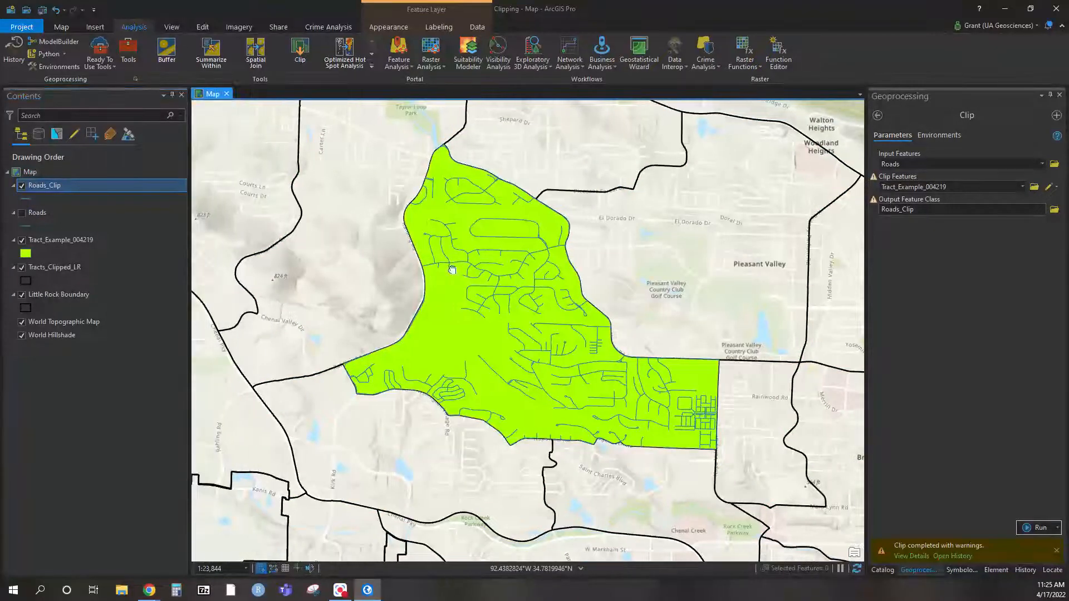
{"action": "right_click", "coordinate": [53, 186]}
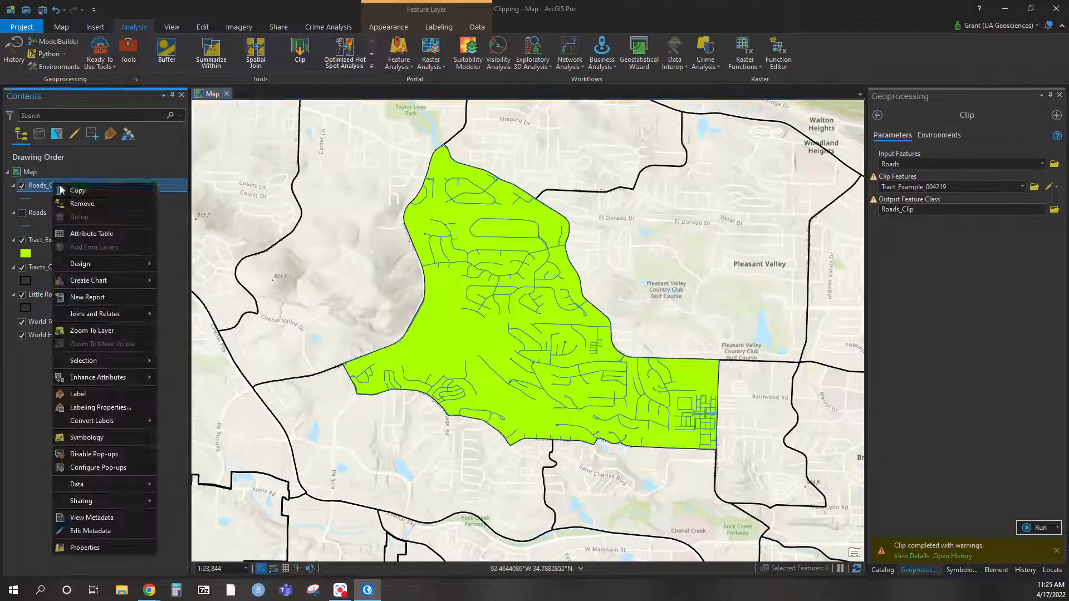
{"action": "left_click", "coordinate": [106, 234]}
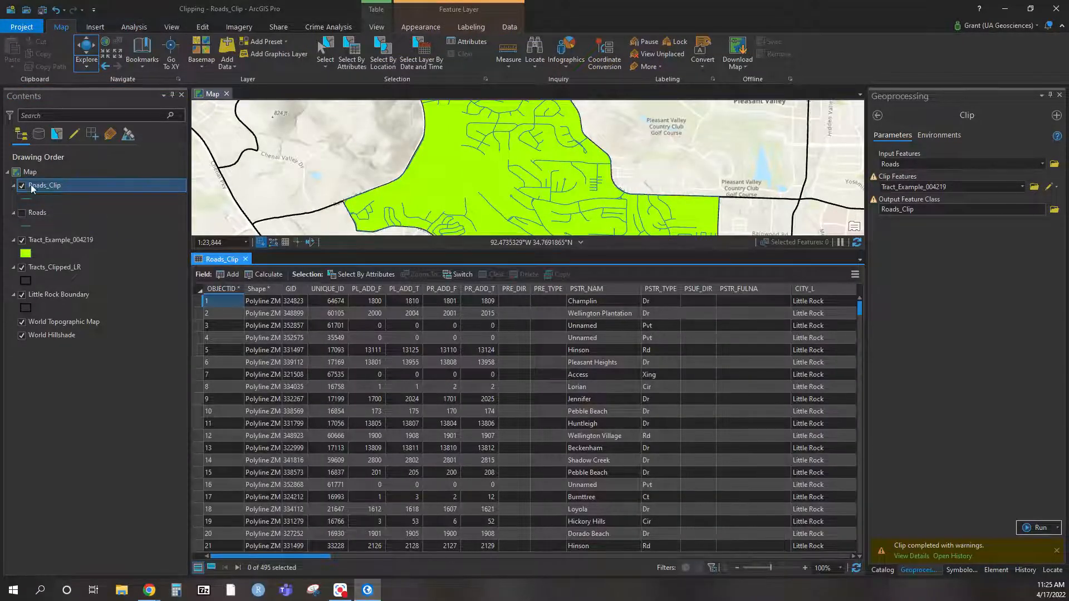
{"action": "right_click", "coordinate": [39, 214]}
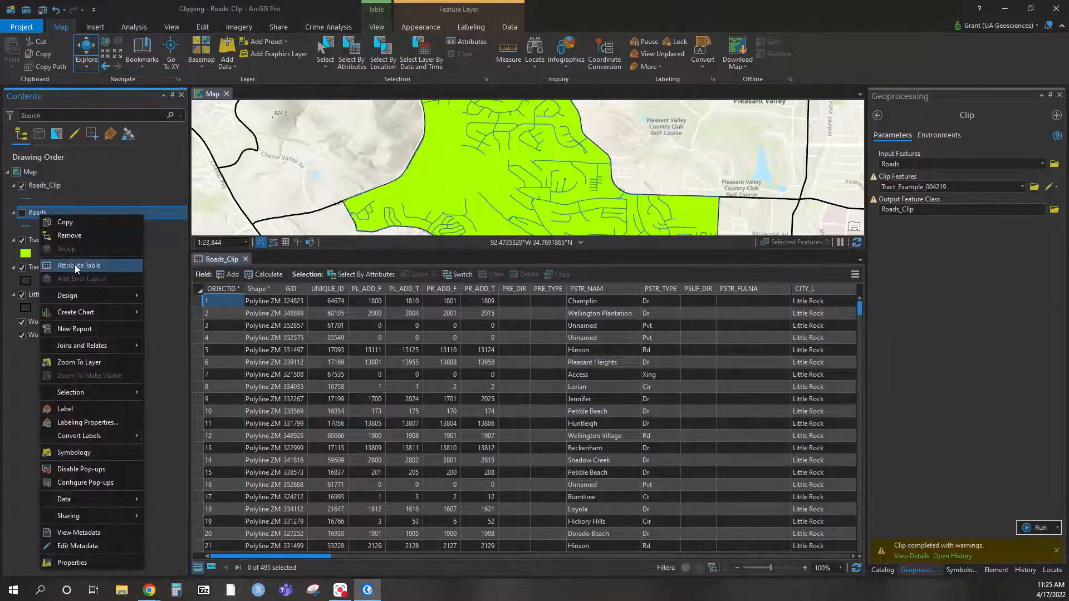
{"action": "left_click", "coordinate": [75, 265]}
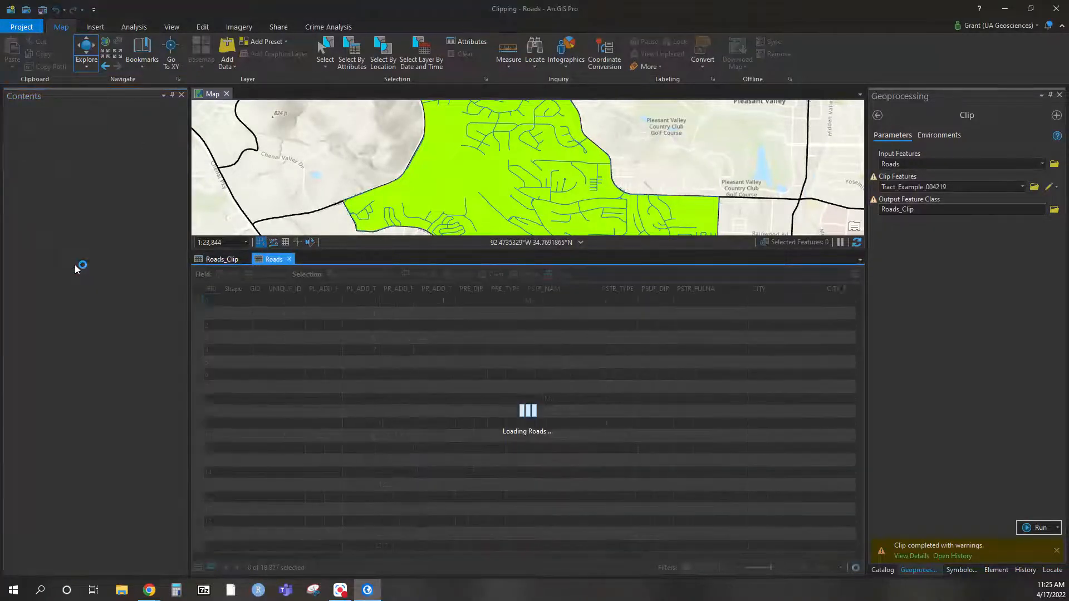
Compare 495 Roads_Clip records against 18,827 Roads records, then close the Roads table.
{"action": "left_click_drag", "start_coordinate": [287, 556], "coordinate": [483, 553]}
{"action": "left_click_drag", "start_coordinate": [253, 545], "coordinate": [217, 556]}
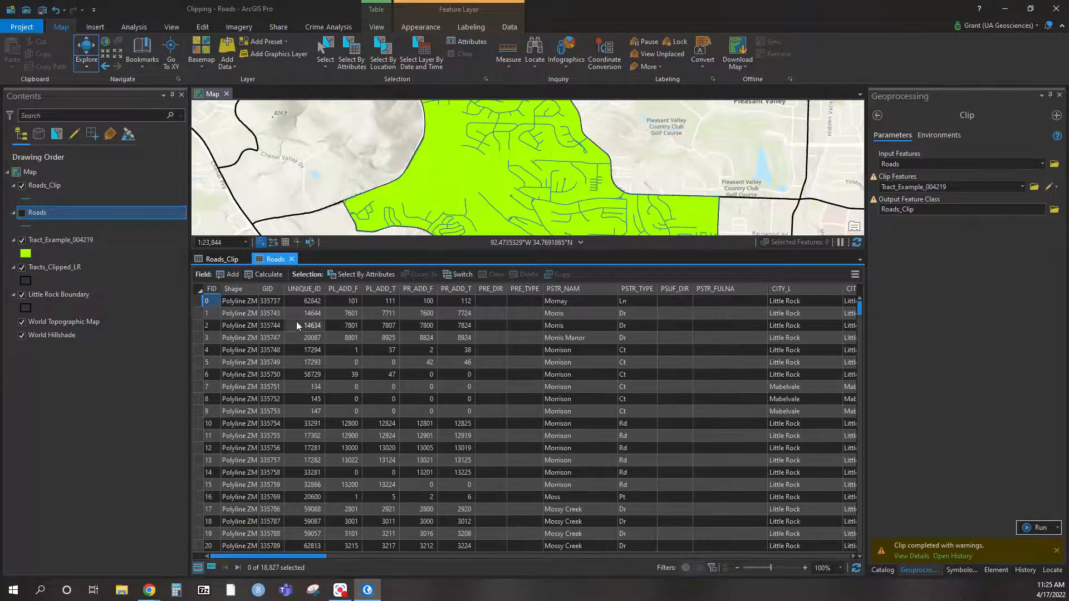
{"action": "mouse_move", "coordinate": [342, 291]}
{"action": "scroll", "coordinate": [403, 453], "scroll_direction": "down", "scroll_amount": 9}
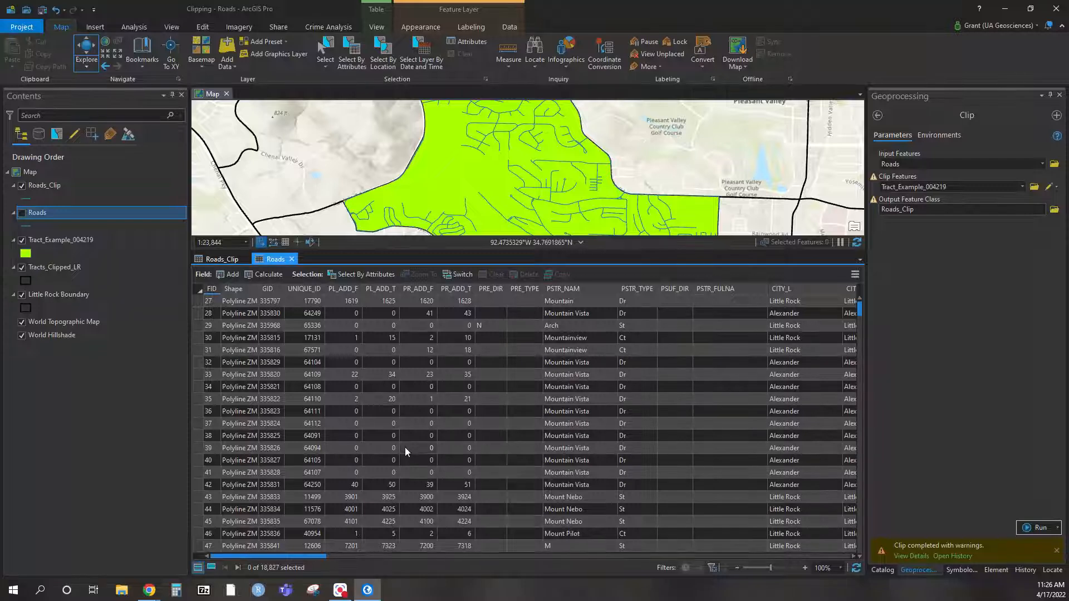
{"action": "scroll", "coordinate": [403, 449], "scroll_direction": "up", "scroll_amount": 3}
{"action": "scroll", "coordinate": [402, 448], "scroll_direction": "up", "scroll_amount": 6}
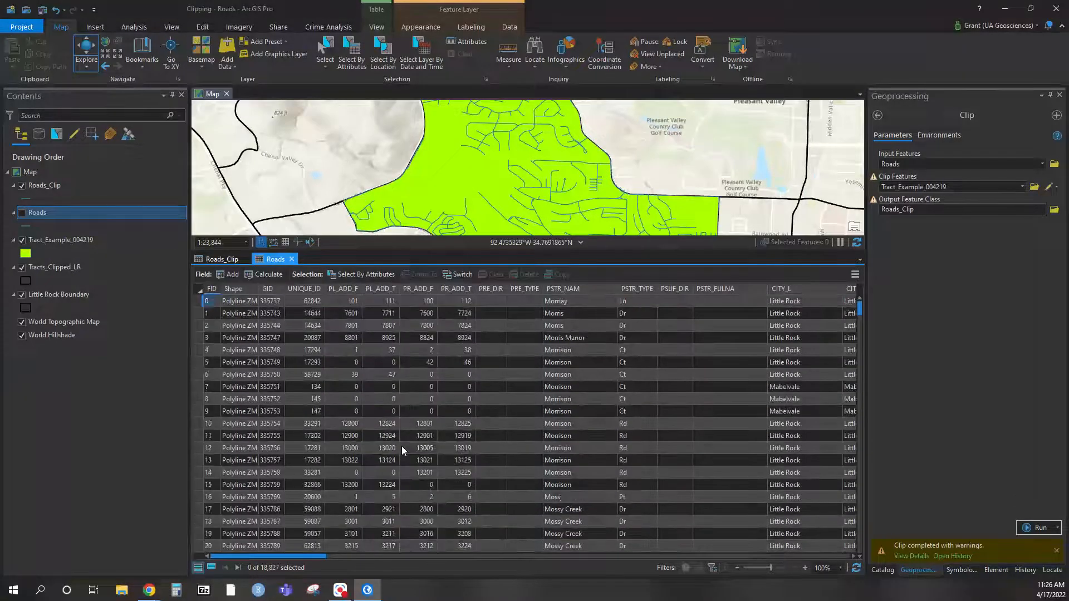
{"action": "left_click", "coordinate": [292, 260]}
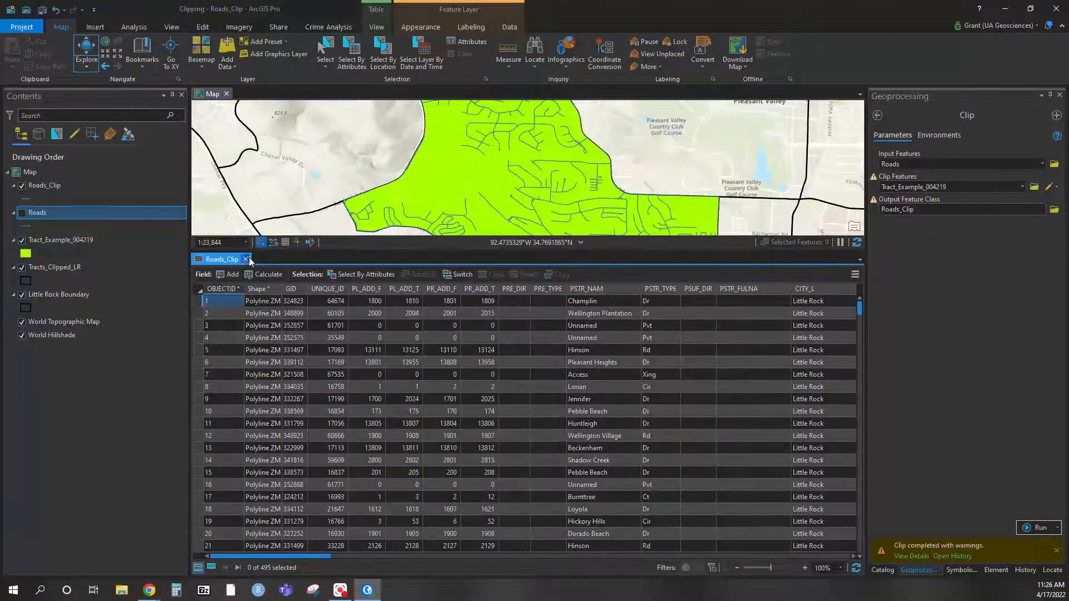
Close the Roads_Clip table, recenter on Little Rock, and hide Tract_Example_004219 and Roads_Clip.
{"action": "left_click", "coordinate": [245, 259]}
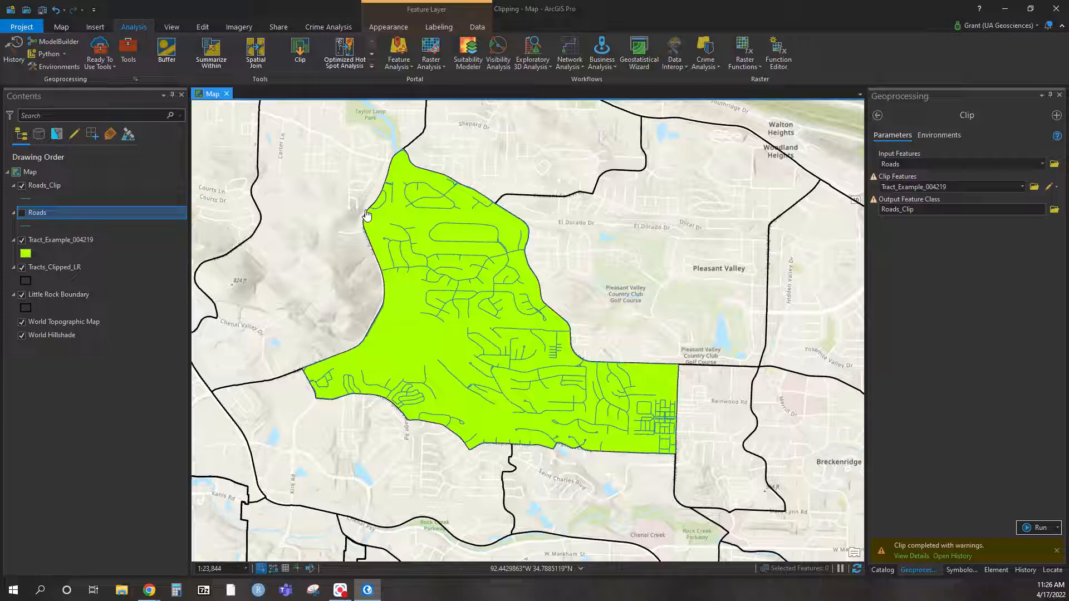
{"action": "scroll", "coordinate": [366, 215], "scroll_direction": "down", "scroll_amount": 5}
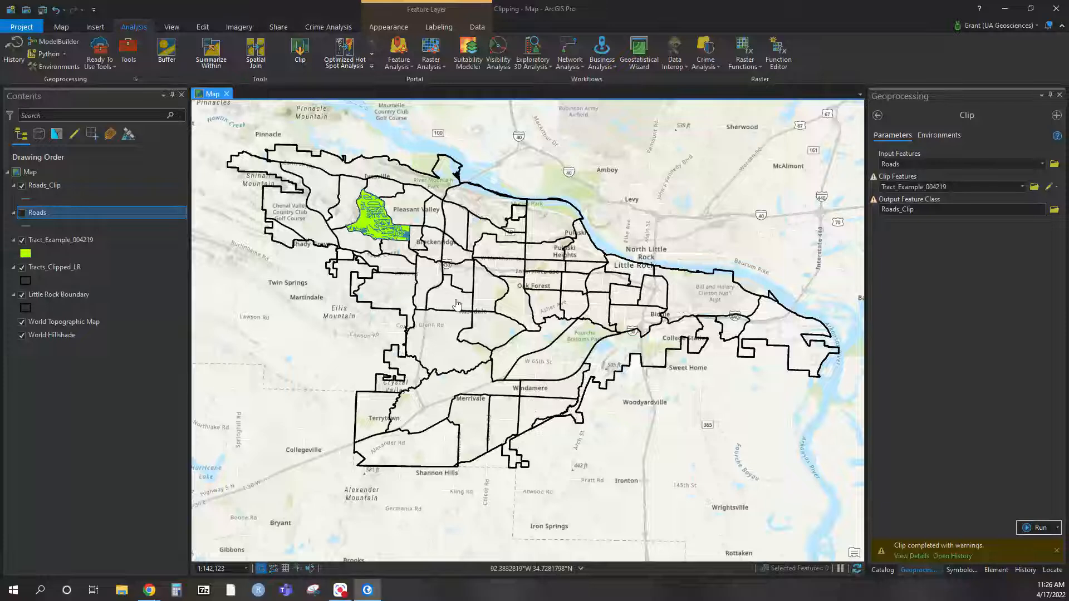
{"action": "left_click_drag", "start_coordinate": [373, 230], "coordinate": [404, 264]}
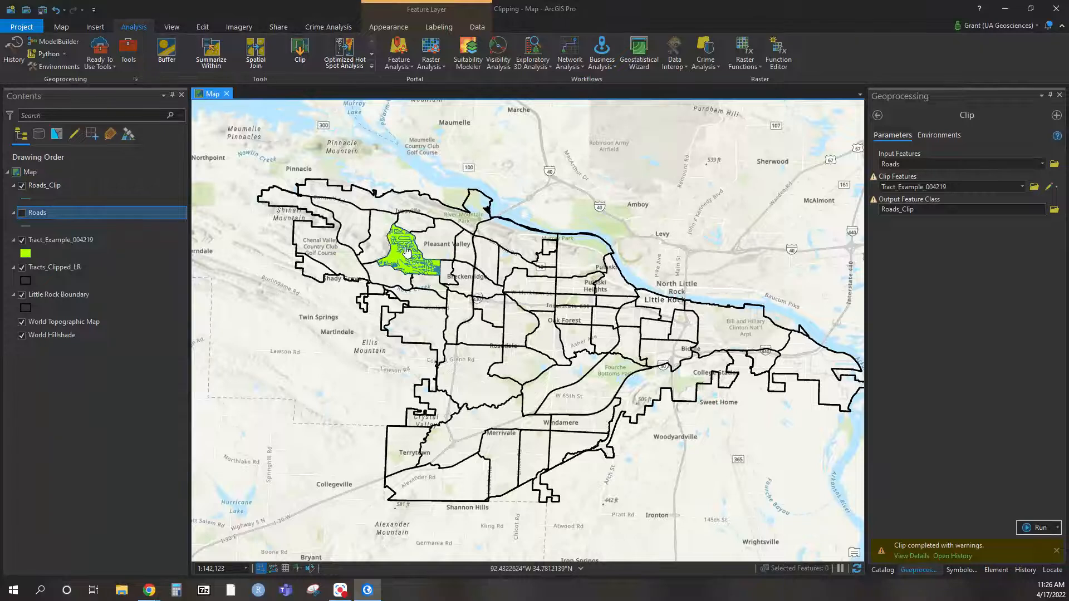
{"action": "scroll", "coordinate": [404, 248], "scroll_direction": "up", "scroll_amount": 3}
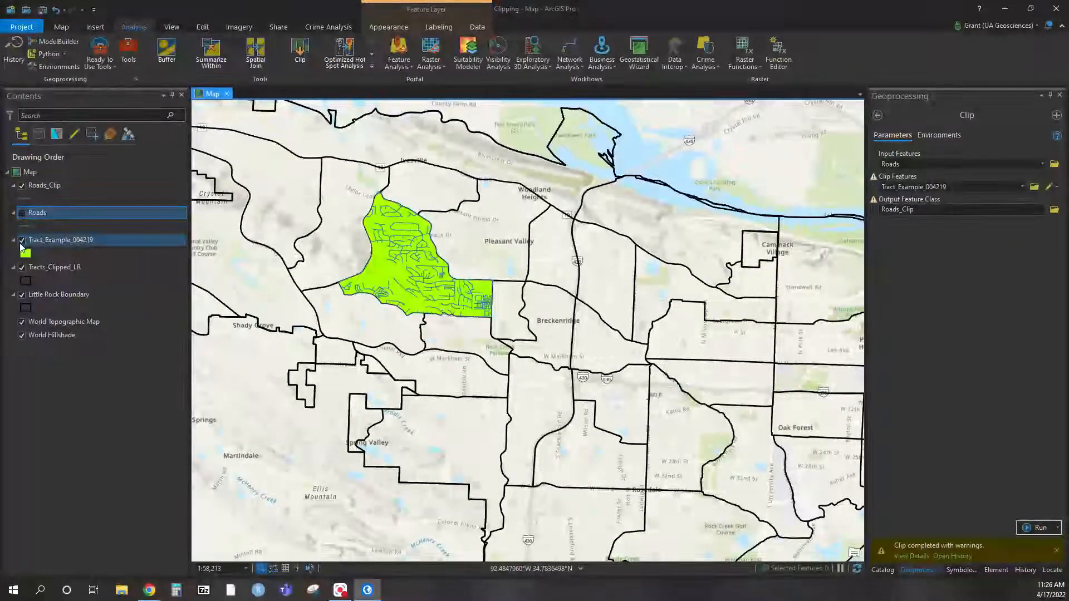
{"action": "left_click", "coordinate": [22, 240]}
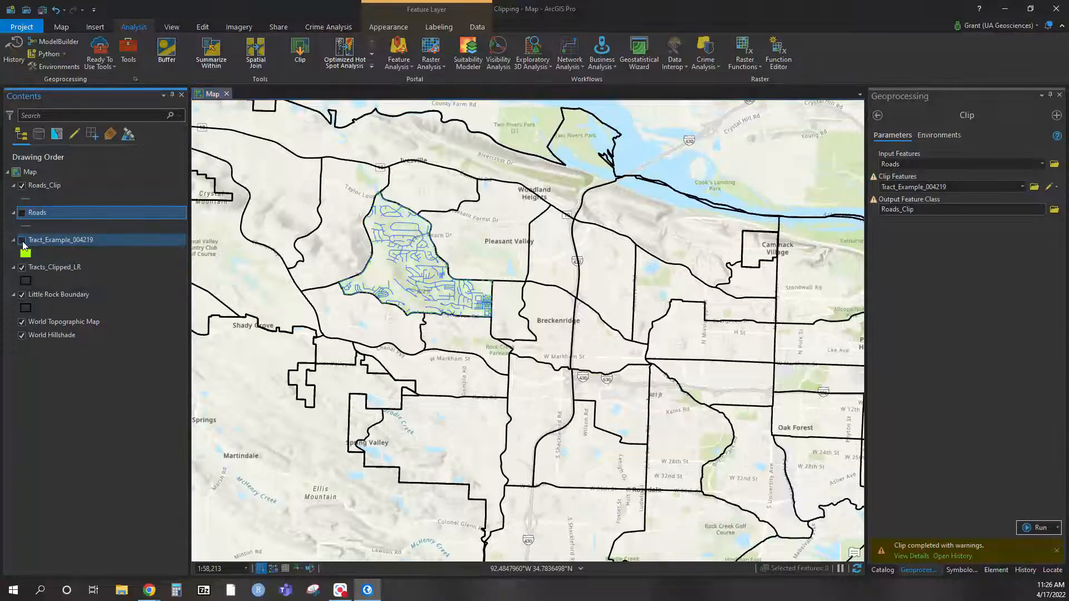
{"action": "left_click", "coordinate": [22, 186]}
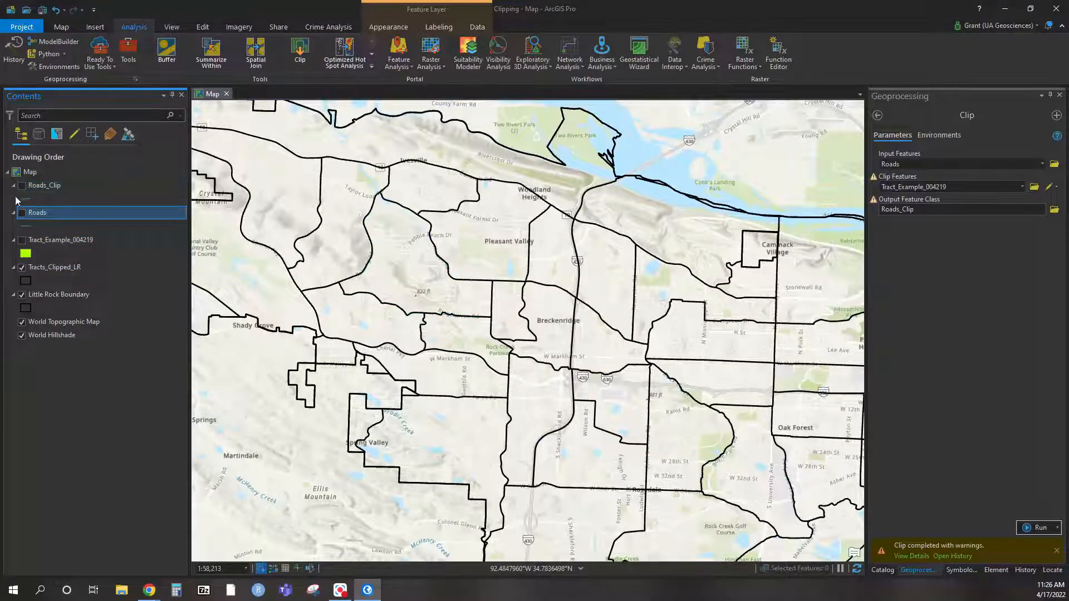
{"action": "right_click", "coordinate": [45, 268]}
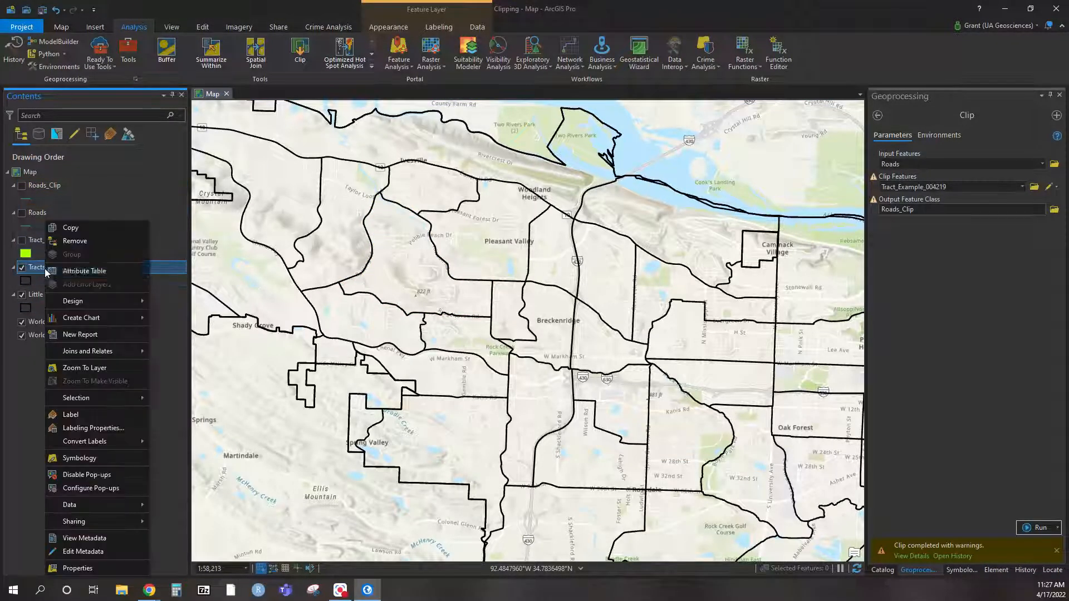
Add and save a Double field named NewArea to the Tracts_Clipped_LR table.
{"action": "left_click", "coordinate": [85, 271]}
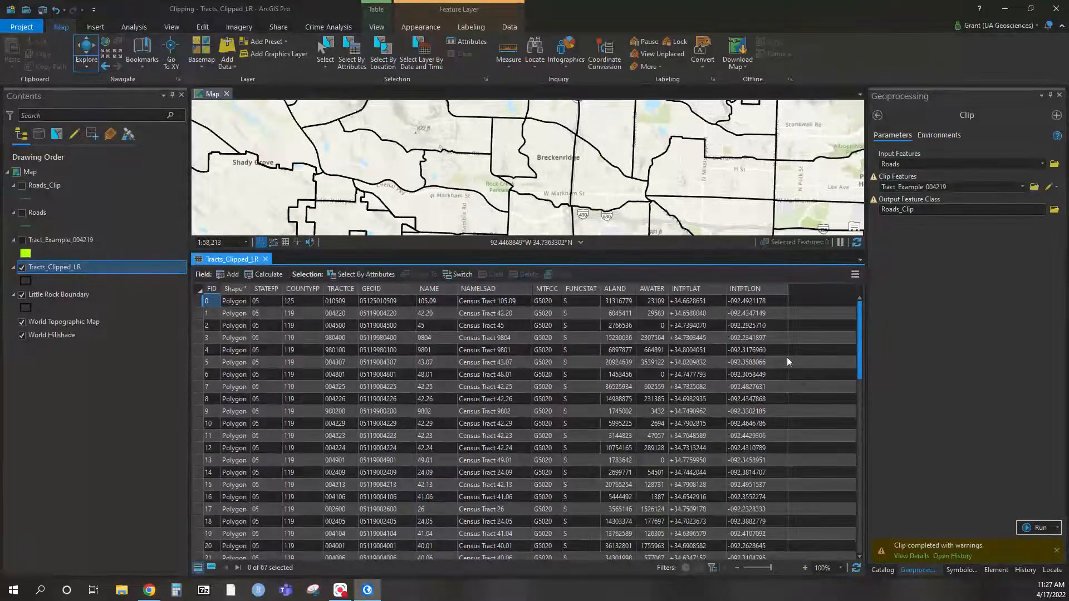
{"action": "left_click", "coordinate": [232, 276]}
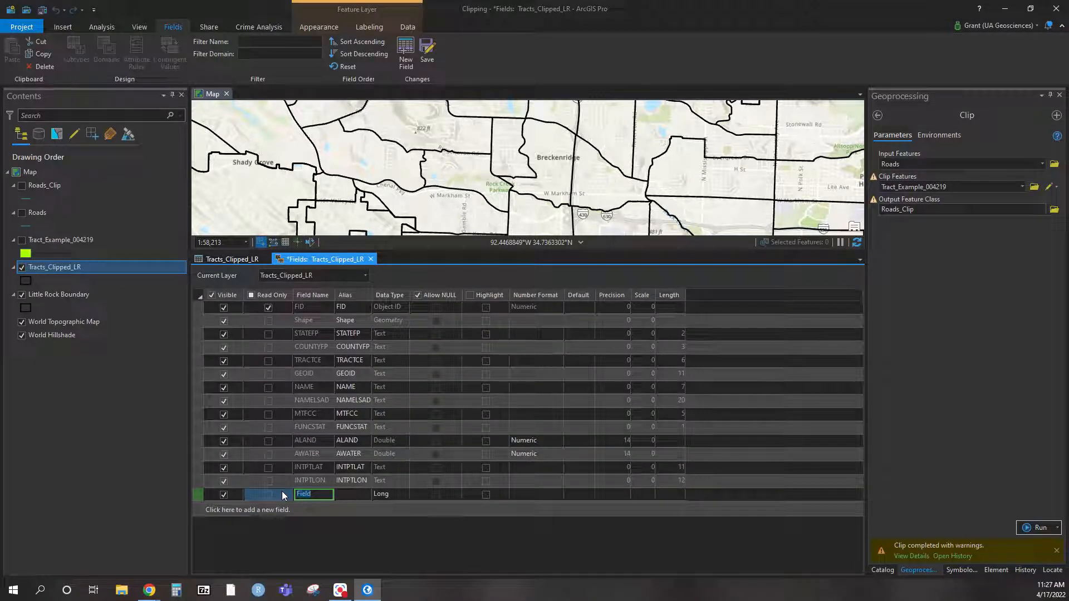
{"action": "type", "text": "Area"}
{"action": "key", "text": "Tab"}
{"action": "key", "text": "Tab"}
{"action": "key", "text": "d"}
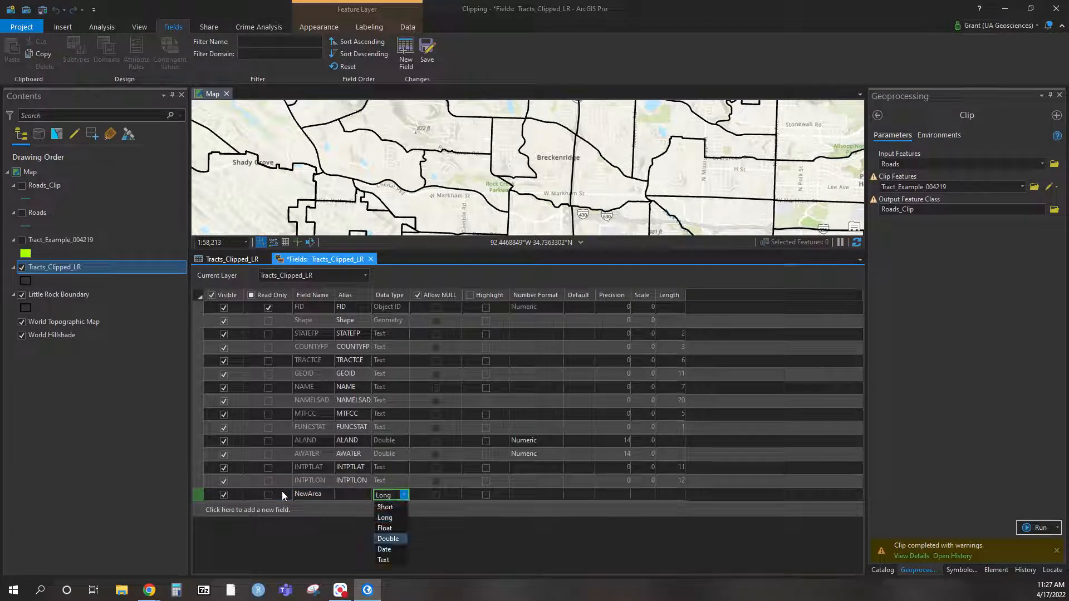
{"action": "key", "text": "Return"}
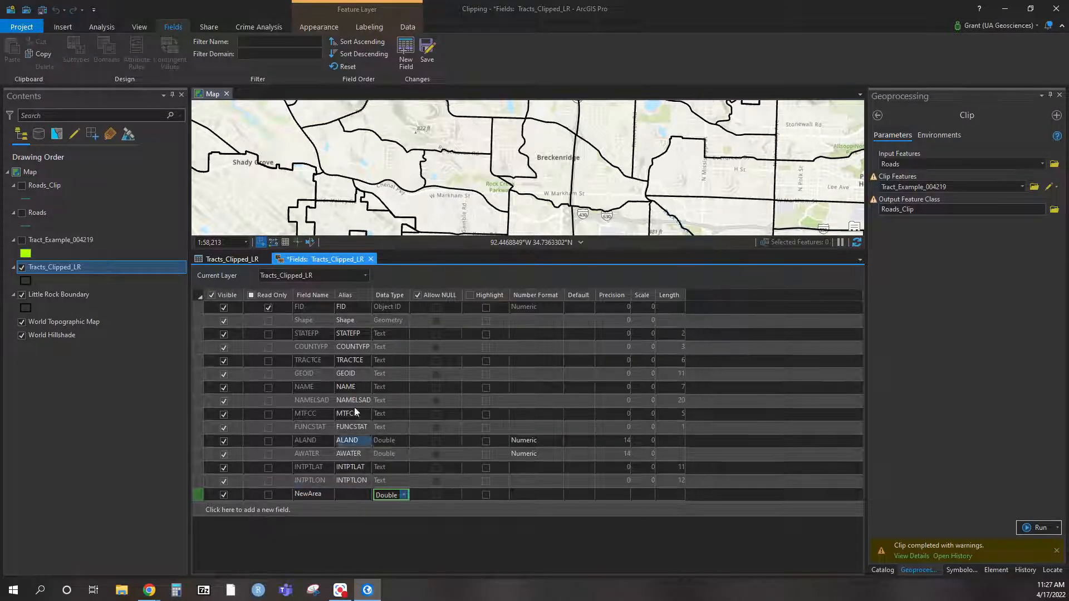
{"action": "left_click", "coordinate": [421, 48]}
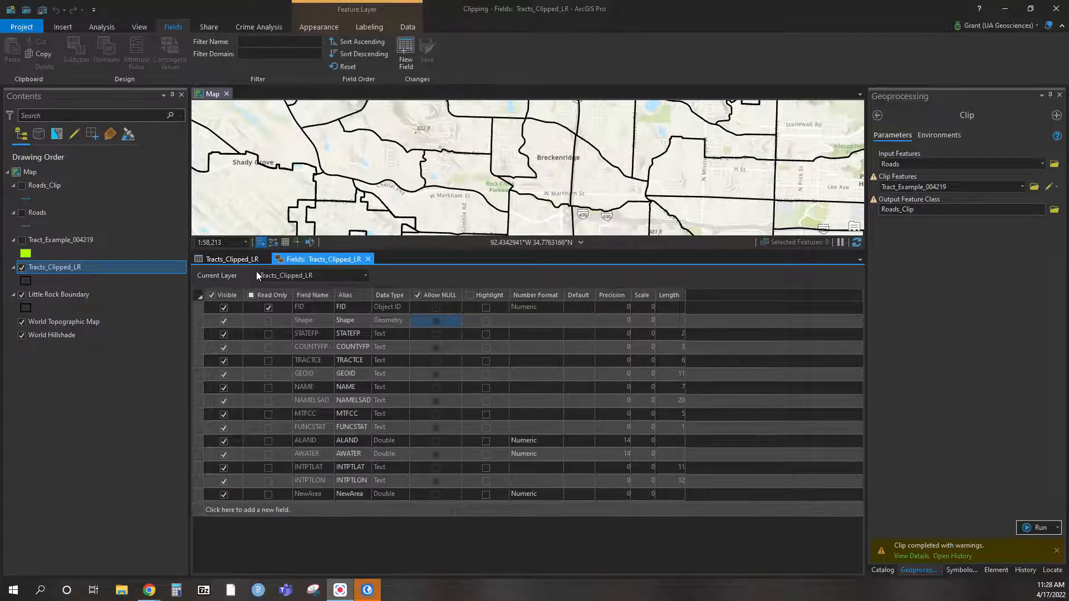
{"action": "left_click", "coordinate": [368, 259]}
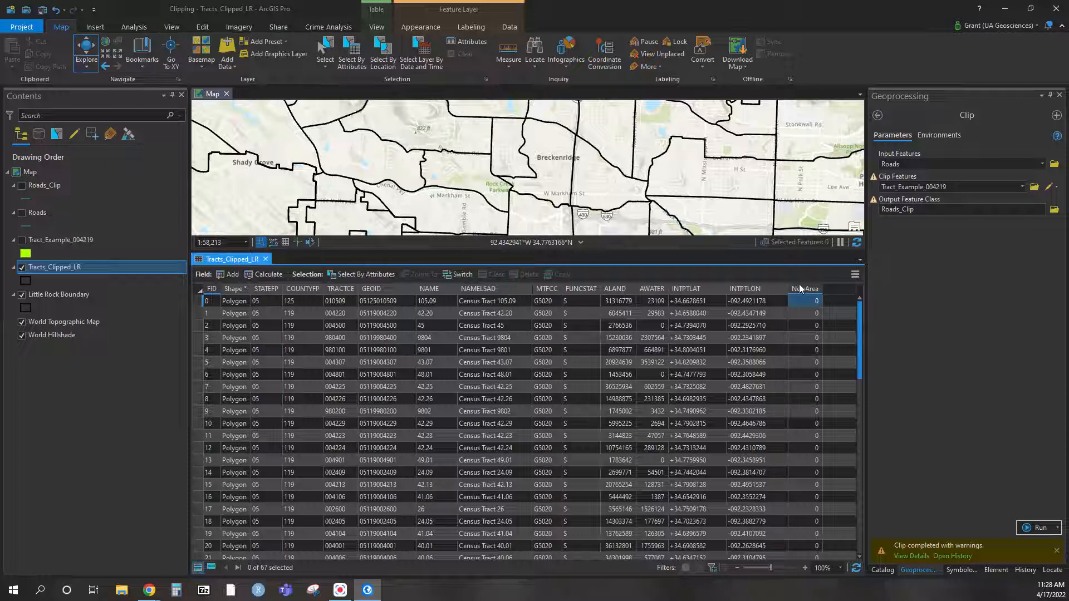
Launch Calculate Geometry on the NewArea field of Tracts_Clipped_LR from its column header menu.
{"action": "right_click", "coordinate": [800, 288]}
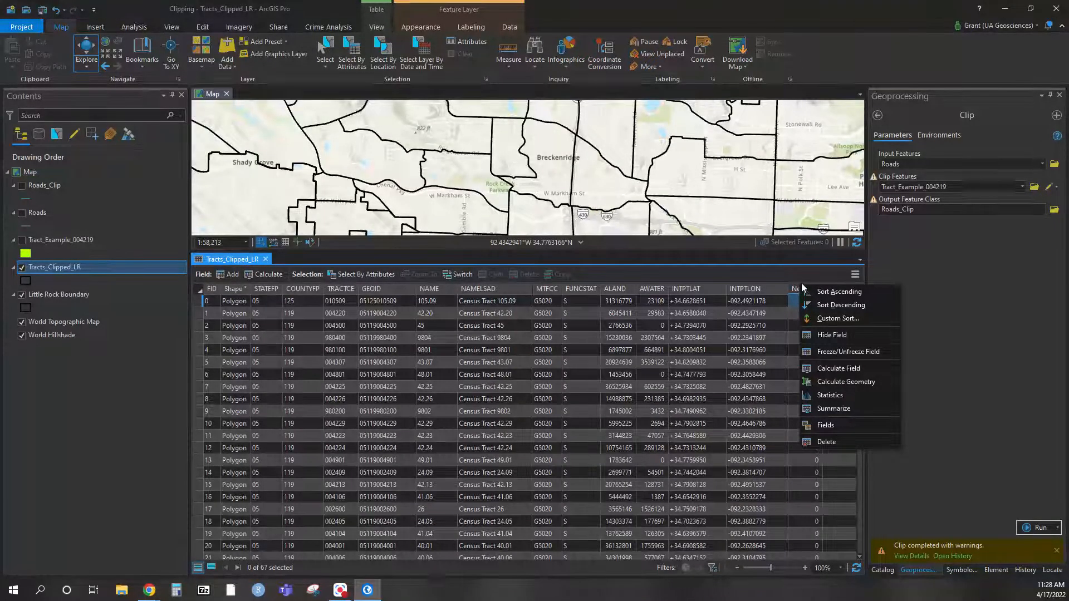
{"action": "scroll", "coordinate": [762, 225], "scroll_direction": "down", "scroll_amount": 3}
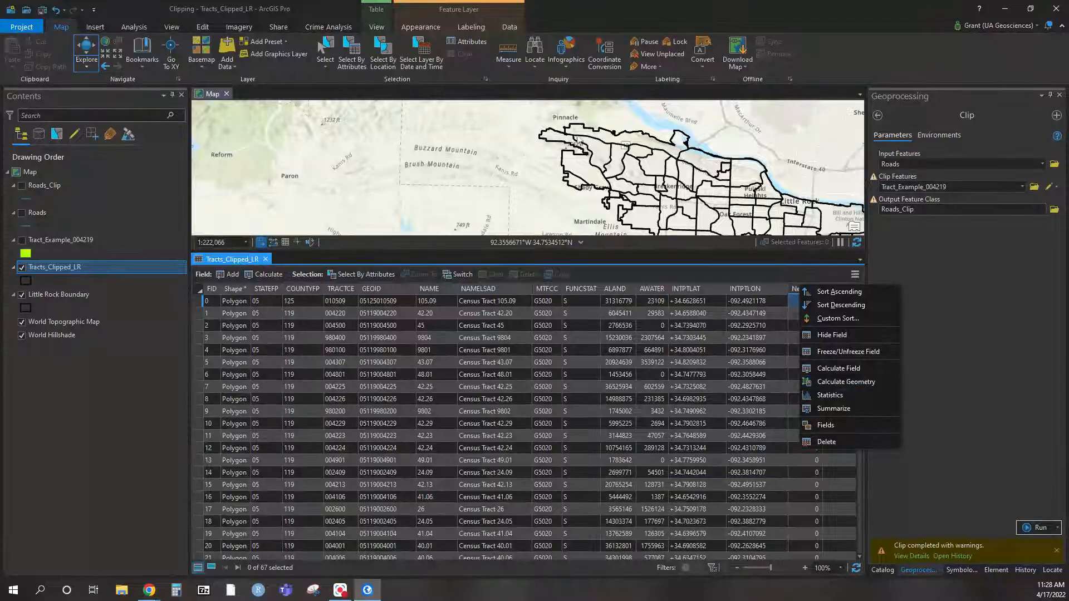
{"action": "left_click", "coordinate": [851, 383]}
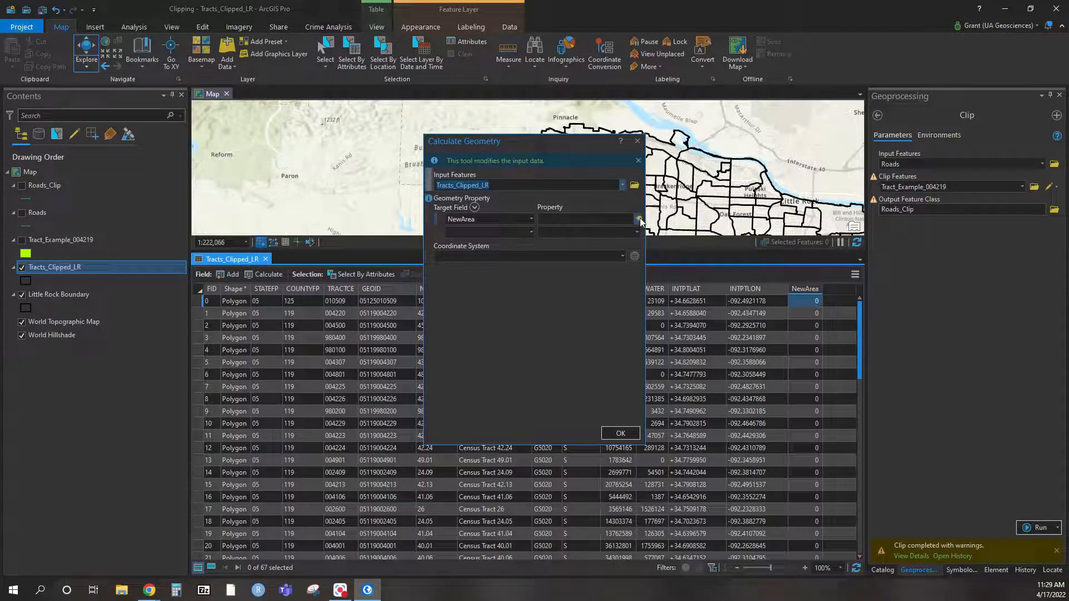
Fill NewArea with Area (geodesic) in Square miles (United States) using the Current Map coordinate system.
{"action": "left_click", "coordinate": [638, 219]}
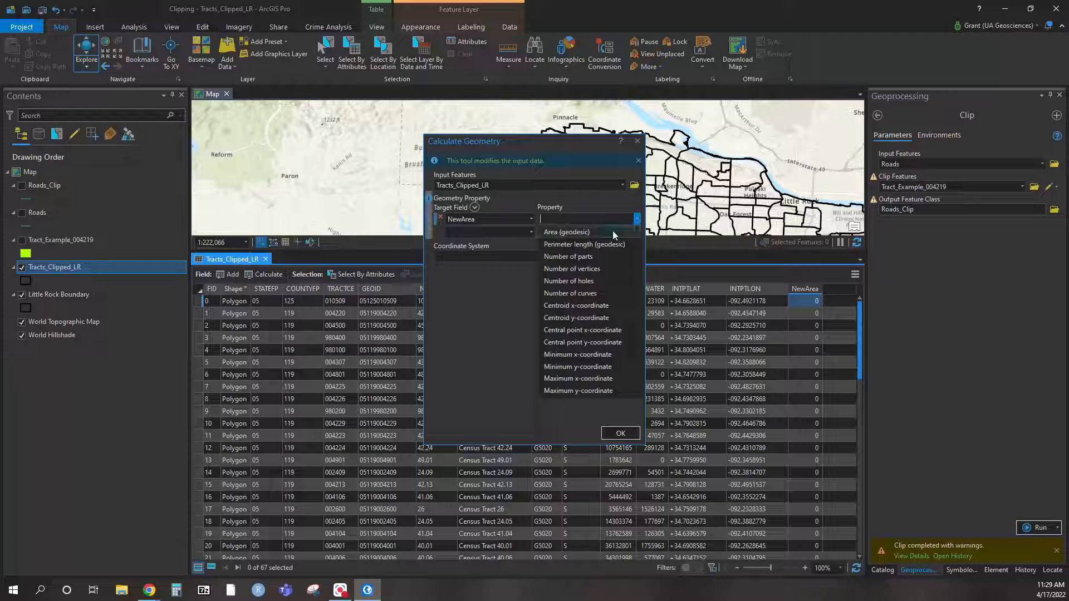
{"action": "left_click", "coordinate": [566, 232]}
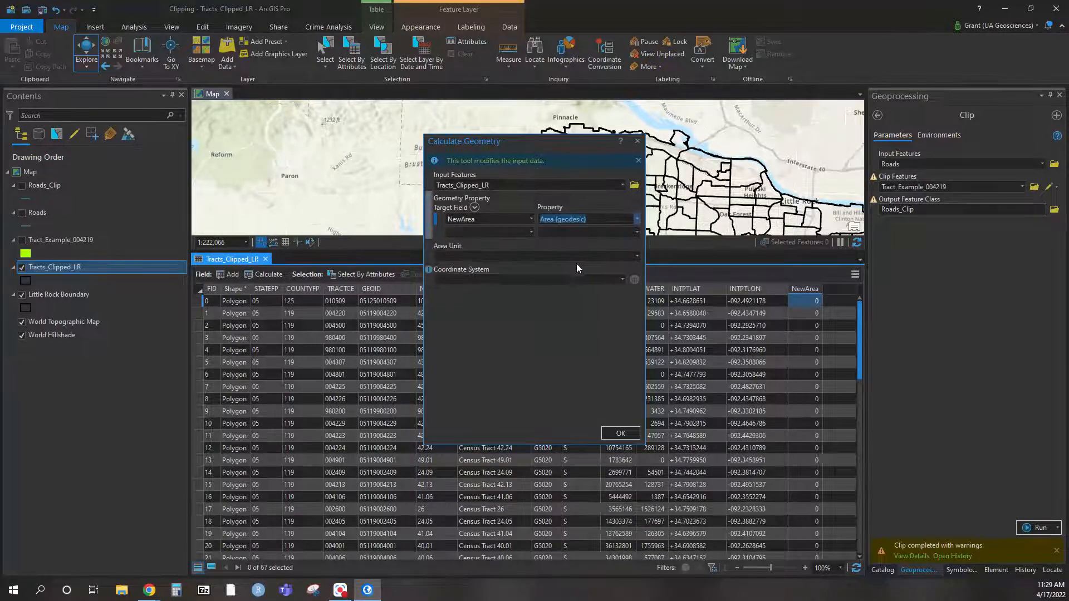
{"action": "left_click", "coordinate": [633, 257]}
{"action": "left_click", "coordinate": [635, 257]}
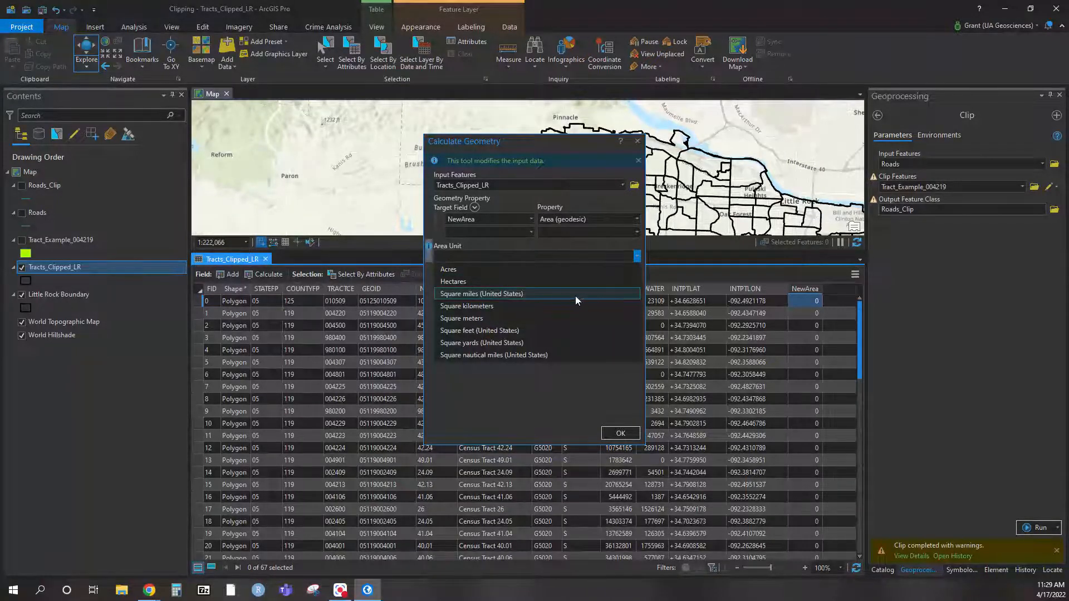
{"action": "left_click", "coordinate": [460, 294]}
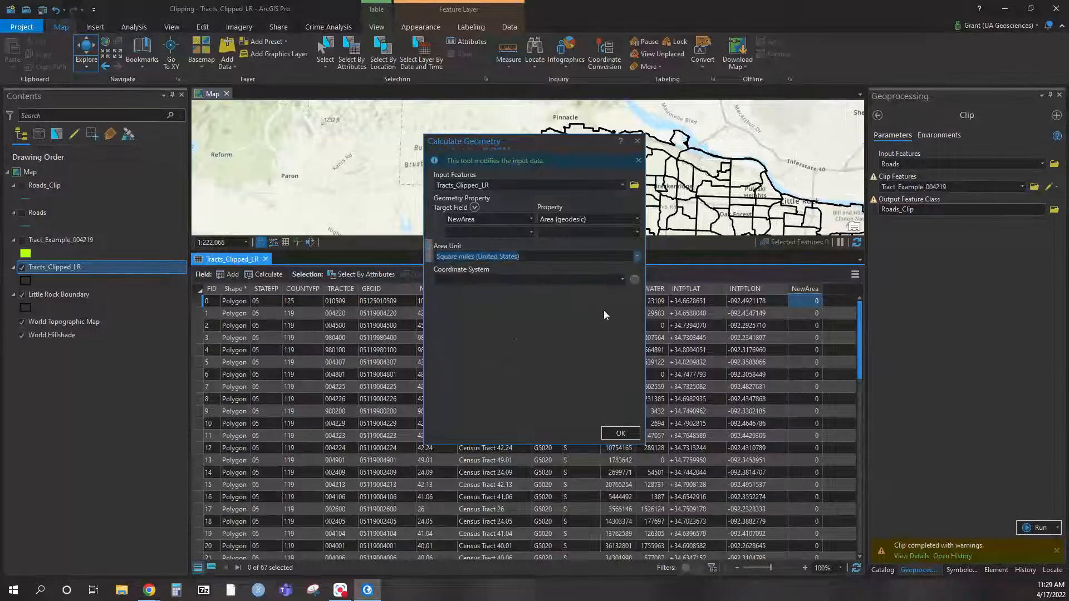
{"action": "left_click", "coordinate": [622, 279]}
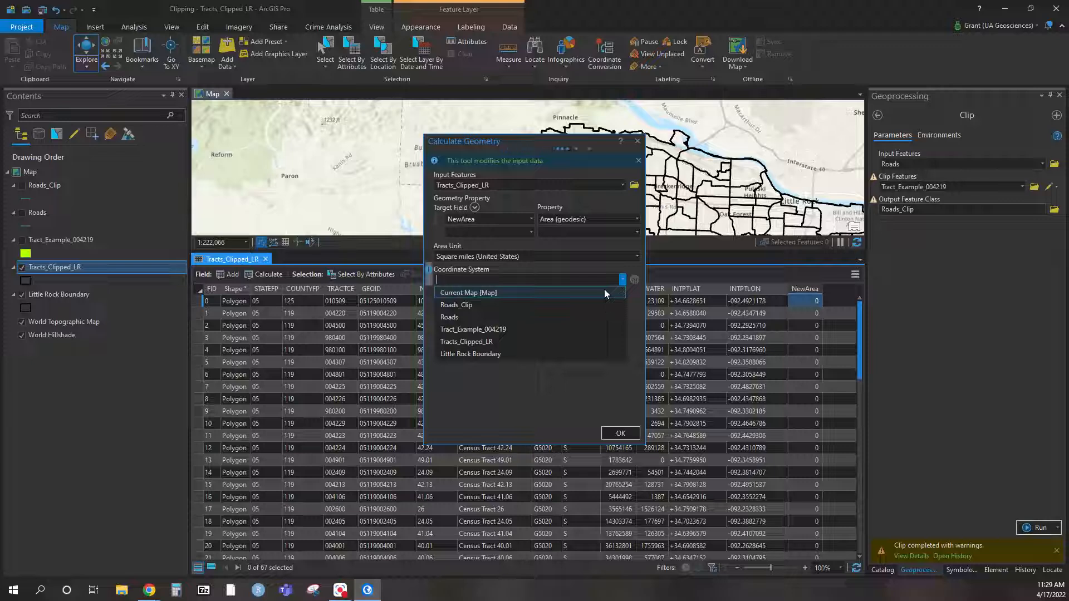
{"action": "left_click", "coordinate": [605, 291]}
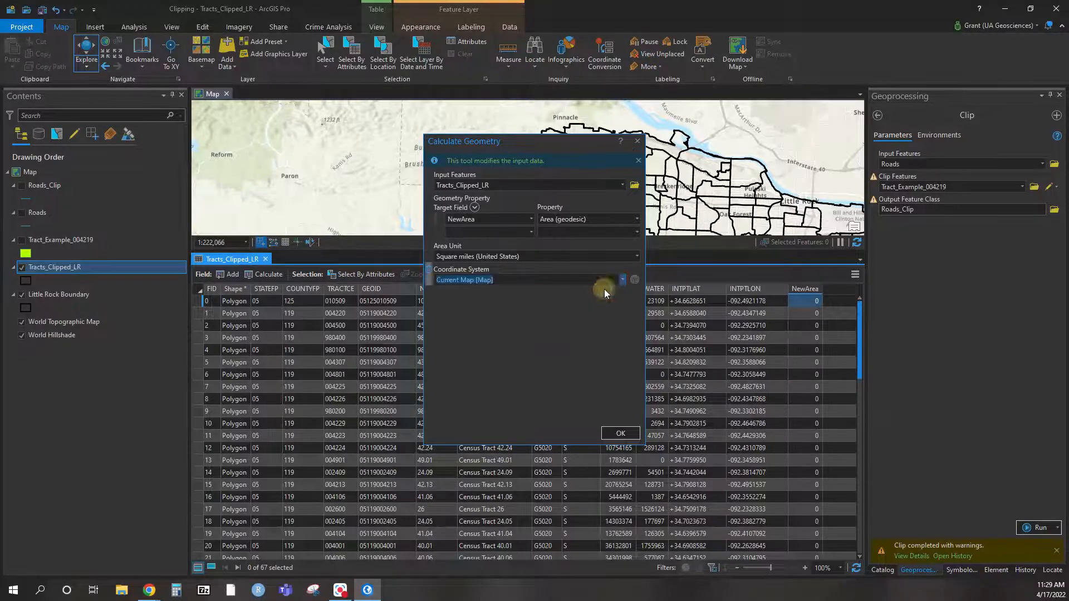
{"action": "left_click", "coordinate": [614, 433]}
{"action": "left_click", "coordinate": [620, 432]}
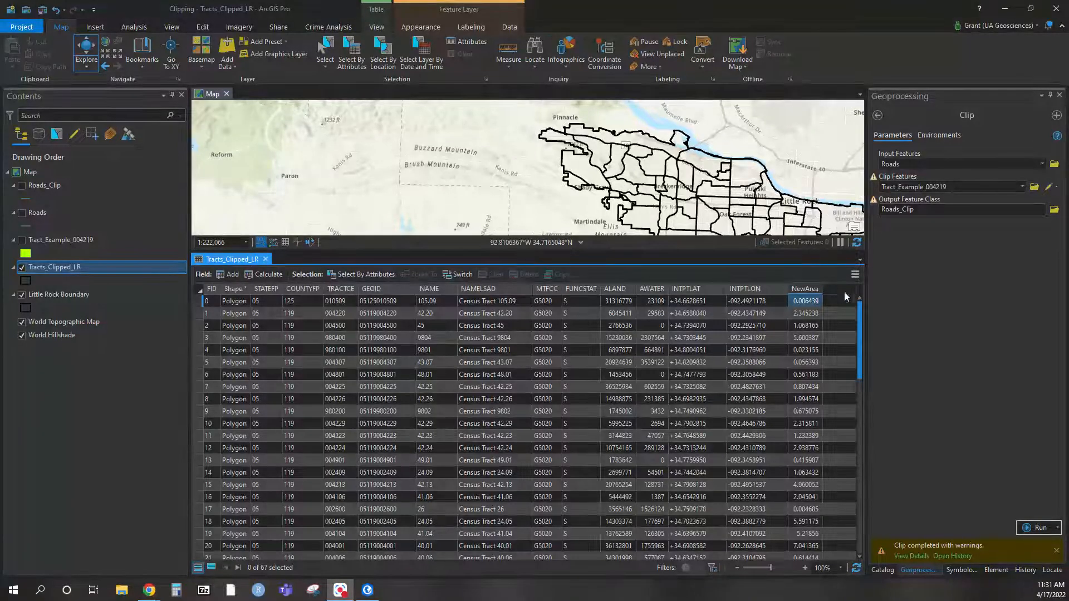
Widen NewArea, sort it largest first, and select the largest tract, Census Tract 40.01.
{"action": "left_click_drag", "start_coordinate": [823, 290], "coordinate": [839, 290]}
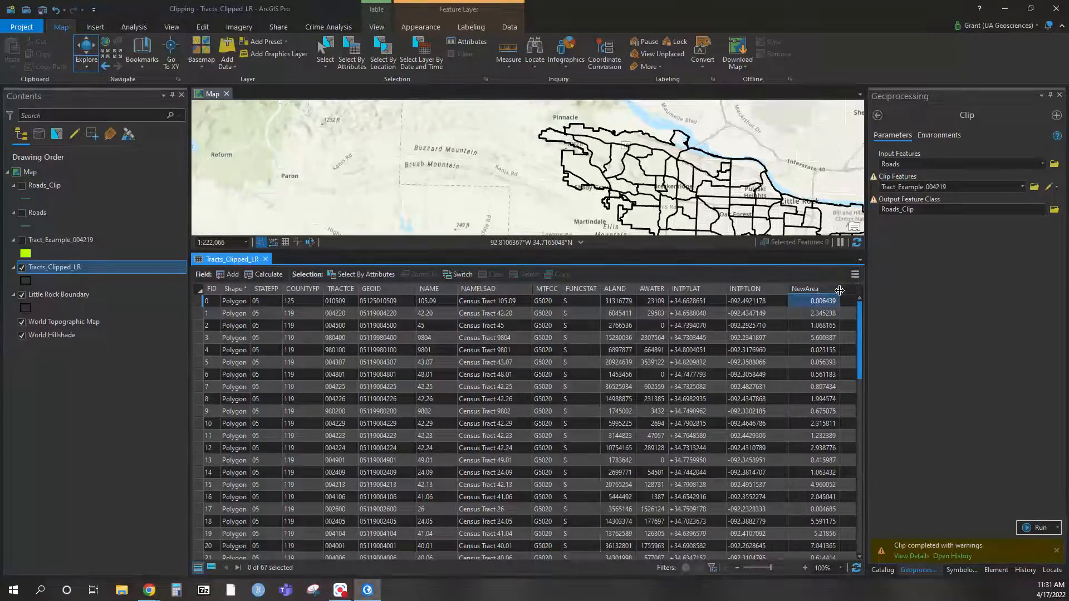
{"action": "right_click", "coordinate": [815, 290]}
{"action": "left_click", "coordinate": [835, 312]}
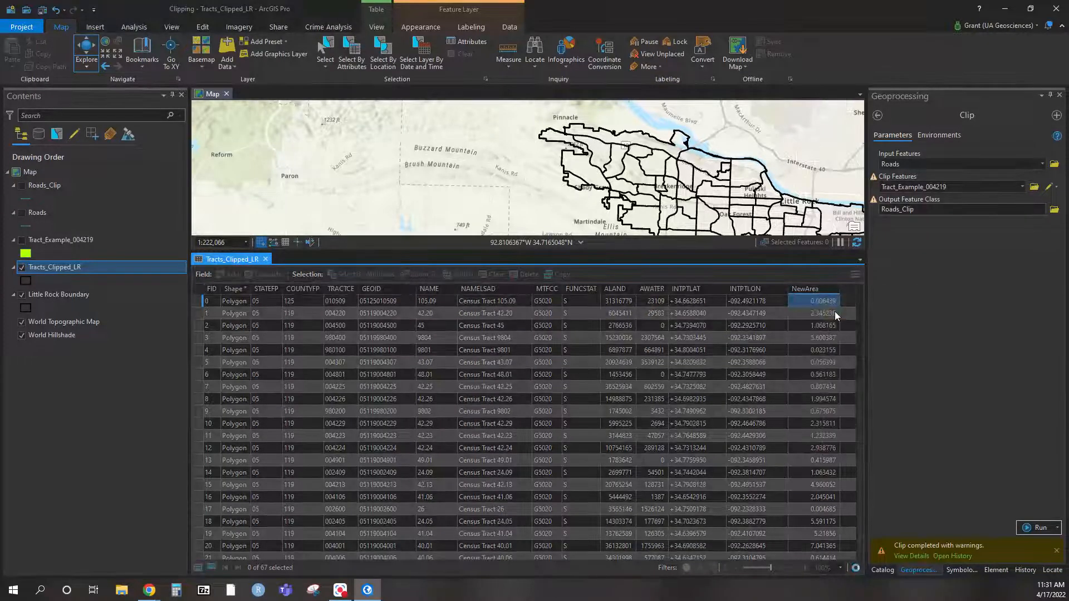
{"action": "left_click_drag", "start_coordinate": [709, 213], "coordinate": [588, 132]}
{"action": "left_click", "coordinate": [202, 302]}
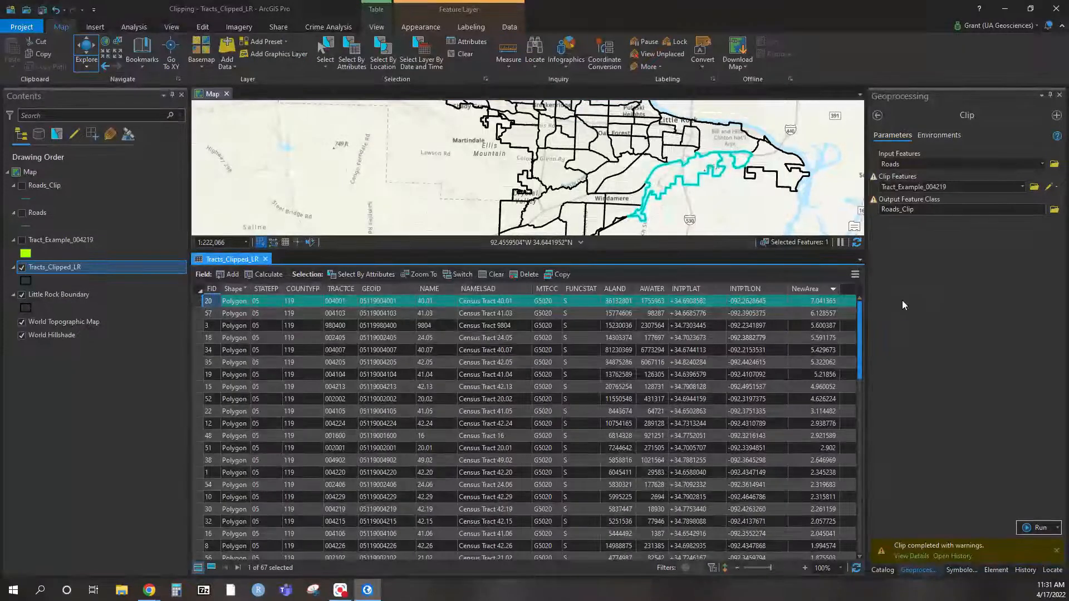
Sort NewArea smallest first and select the five smallest tracts.
{"action": "right_click", "coordinate": [820, 289]}
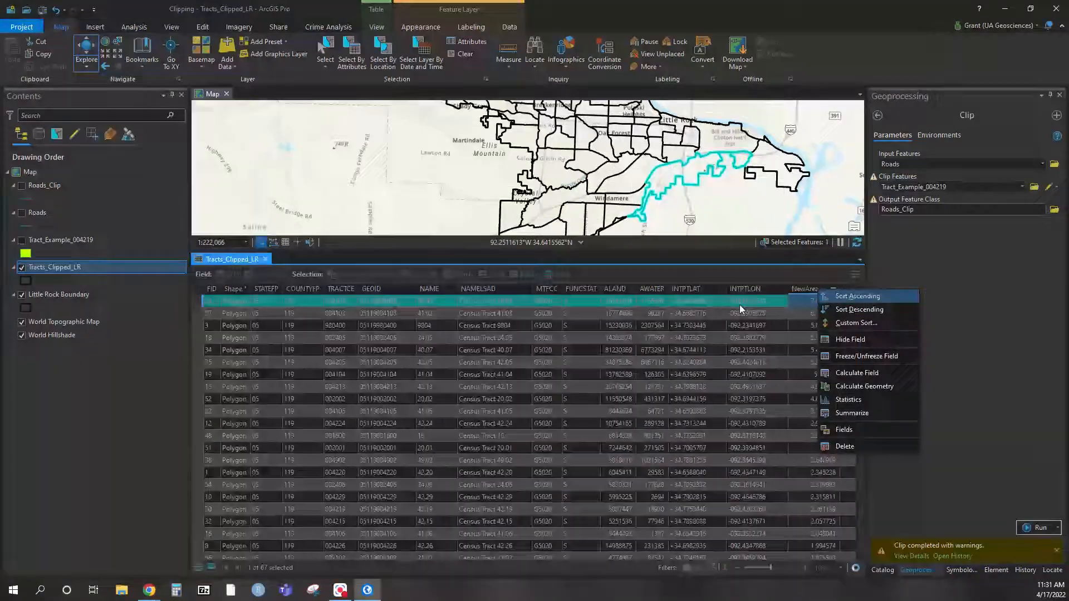
{"action": "left_click", "coordinate": [841, 297]}
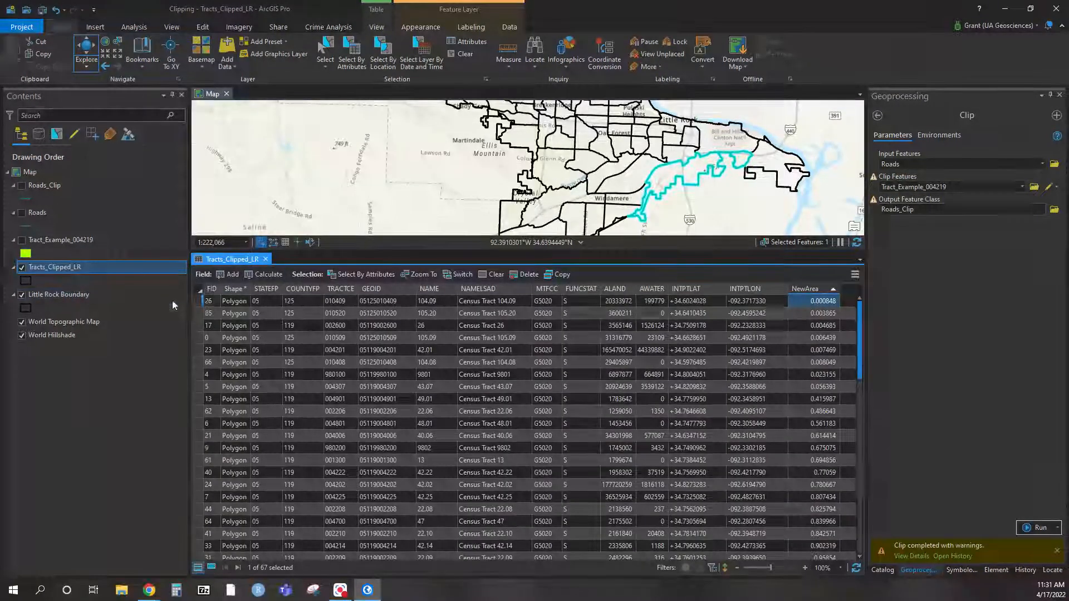
{"action": "left_click", "coordinate": [197, 301]}
{"action": "left_click_drag", "start_coordinate": [197, 303], "coordinate": [197, 338]}
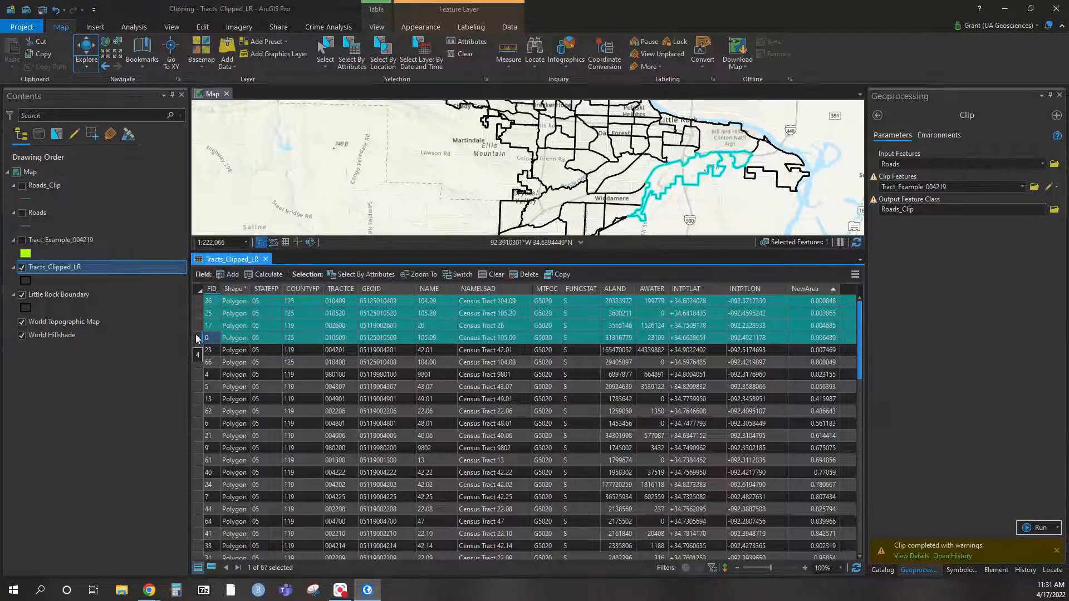
{"action": "left_click_drag", "start_coordinate": [197, 348], "coordinate": [198, 351]}
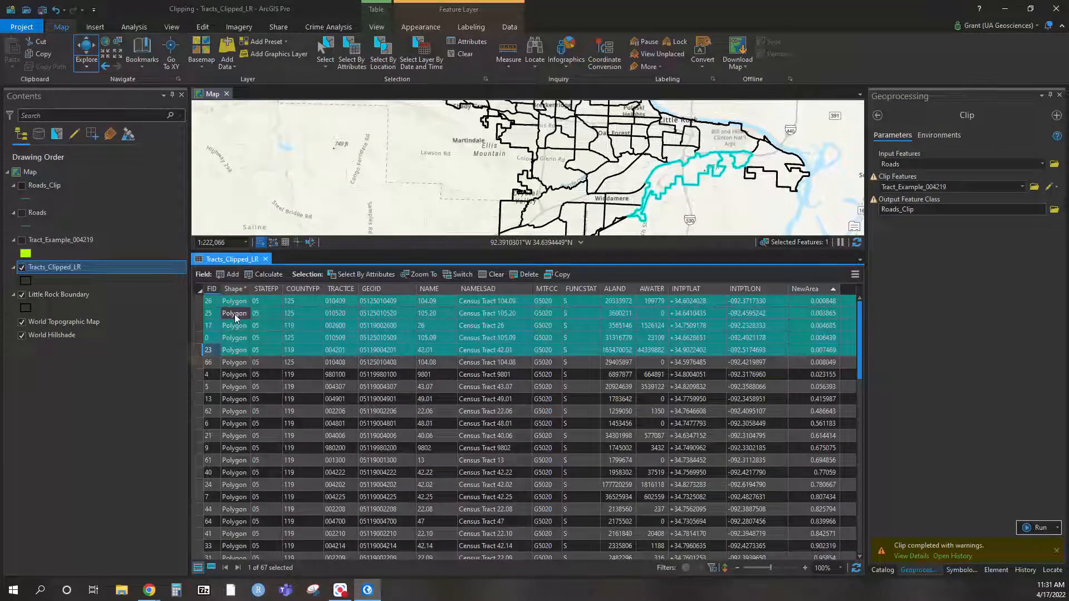
Pan and zoom the map to inspect the five small selected tracts near the city edge.
{"action": "scroll", "coordinate": [563, 156], "scroll_direction": "down", "scroll_amount": 3}
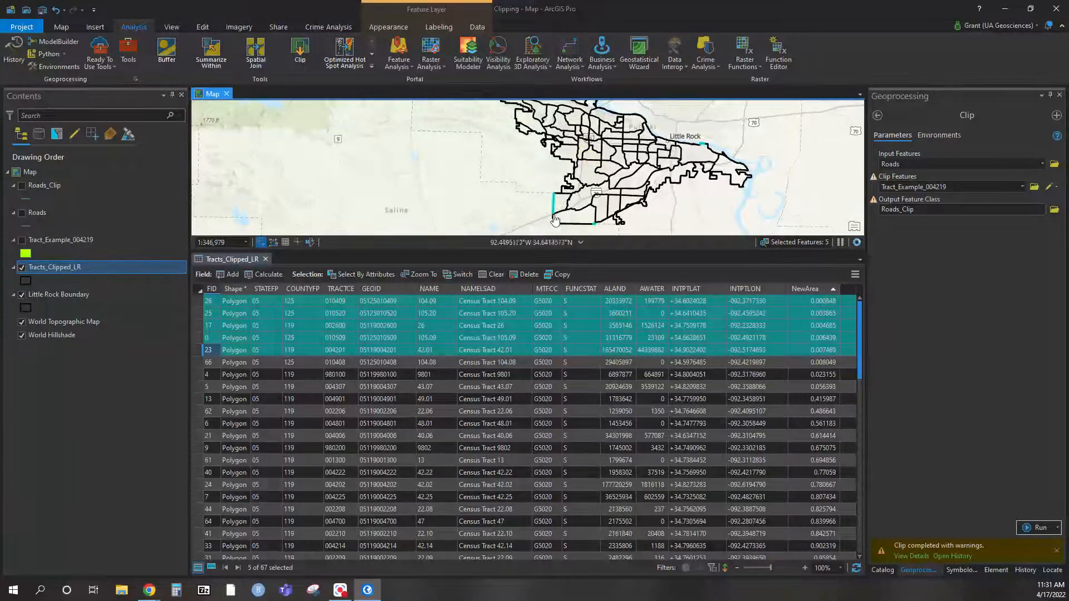
{"action": "scroll", "coordinate": [633, 218], "scroll_direction": "up", "scroll_amount": 1}
{"action": "scroll", "coordinate": [587, 176], "scroll_direction": "up", "scroll_amount": 2}
{"action": "left_click_drag", "start_coordinate": [587, 173], "coordinate": [593, 234]}
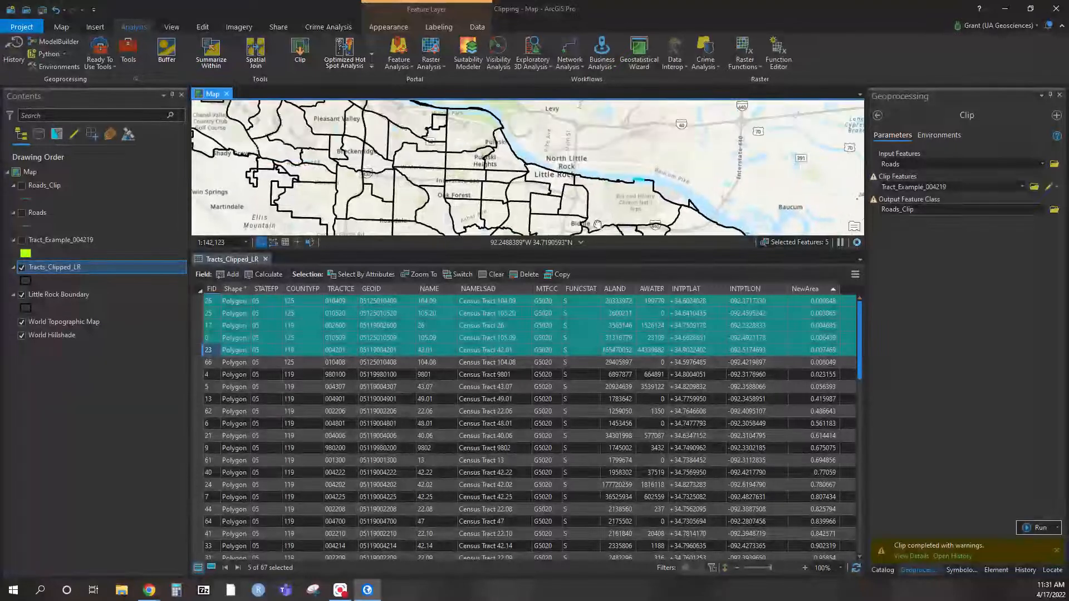
{"action": "left_click_drag", "start_coordinate": [415, 136], "coordinate": [560, 173]}
{"action": "left_click_drag", "start_coordinate": [459, 178], "coordinate": [543, 207]}
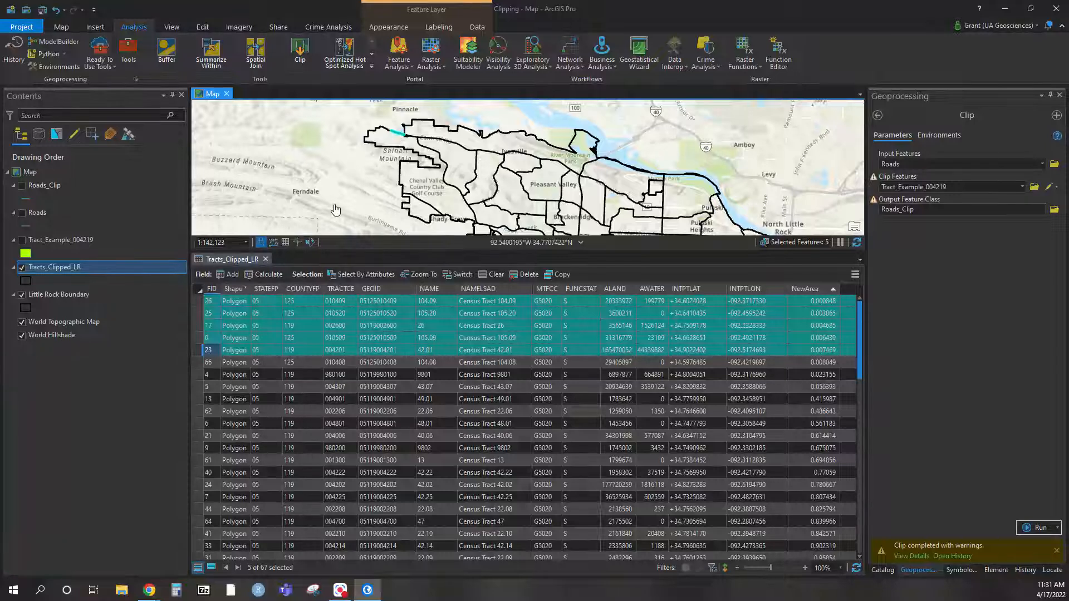
{"action": "left_click_drag", "start_coordinate": [688, 200], "coordinate": [509, 139]}
{"action": "scroll", "coordinate": [509, 140], "scroll_direction": "down", "scroll_amount": 3}
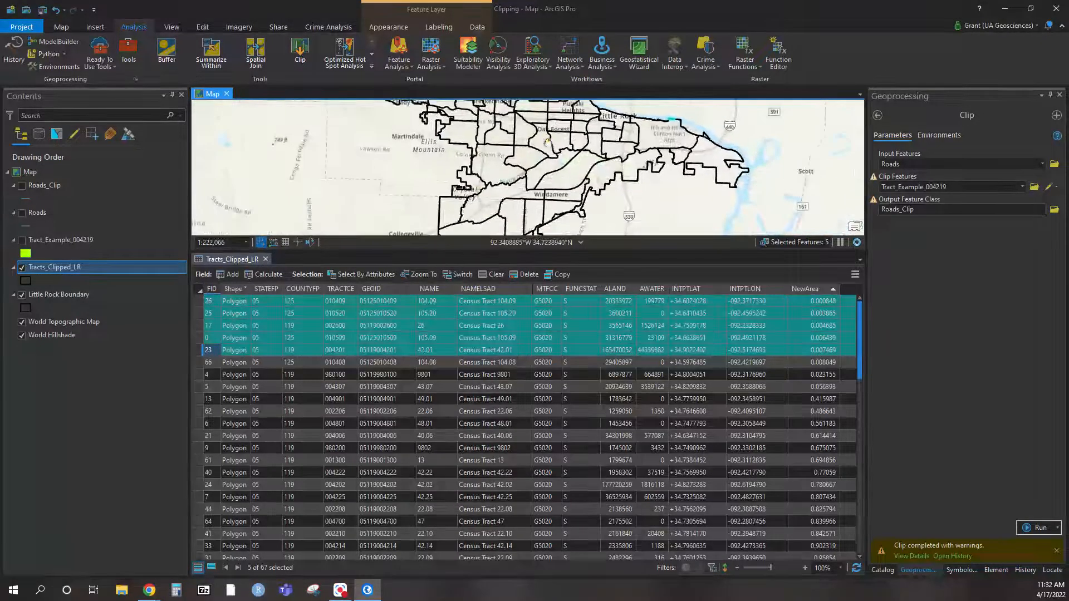
{"action": "scroll", "coordinate": [548, 146], "scroll_direction": "down", "scroll_amount": 1}
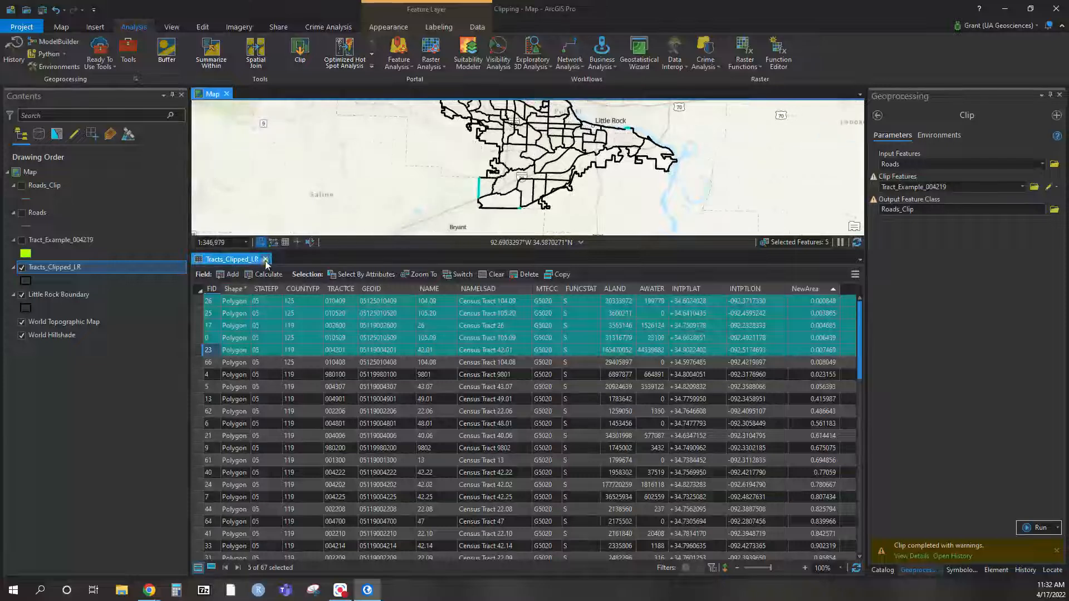
Close the tract attribute table and clear the selection of the five small tracts.
{"action": "left_click", "coordinate": [265, 260]}
{"action": "left_click", "coordinate": [63, 29]}
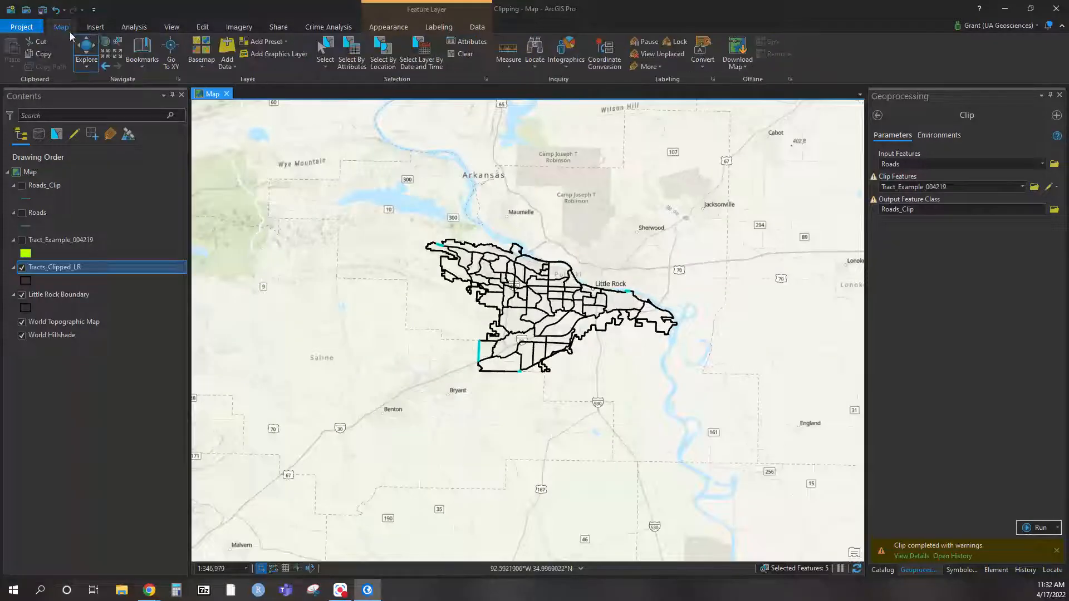
{"action": "left_click", "coordinate": [466, 54]}
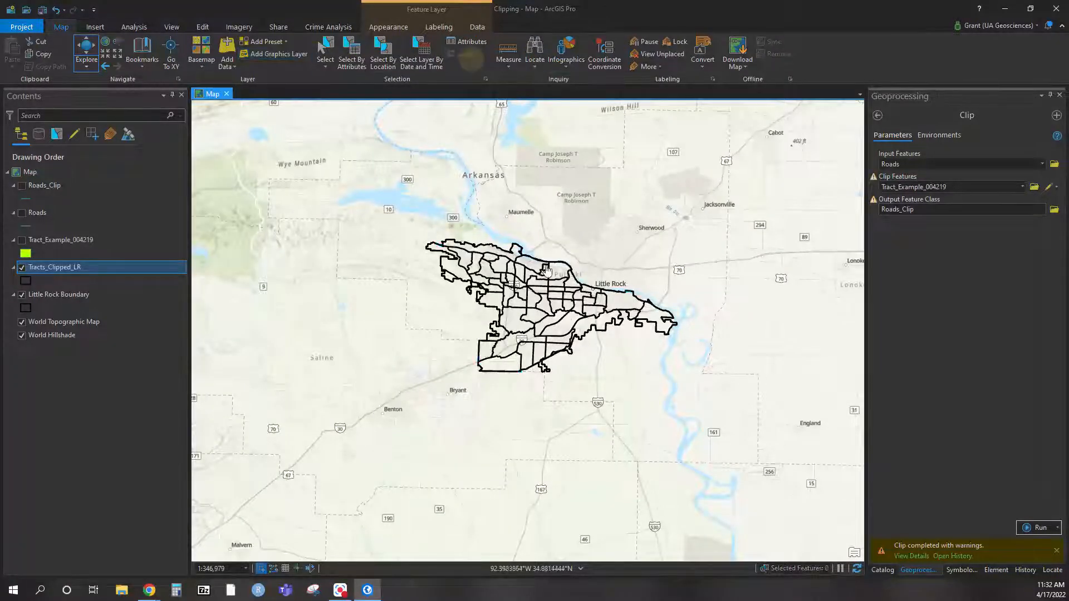
{"action": "scroll", "coordinate": [568, 304], "scroll_direction": "up", "scroll_amount": 2}
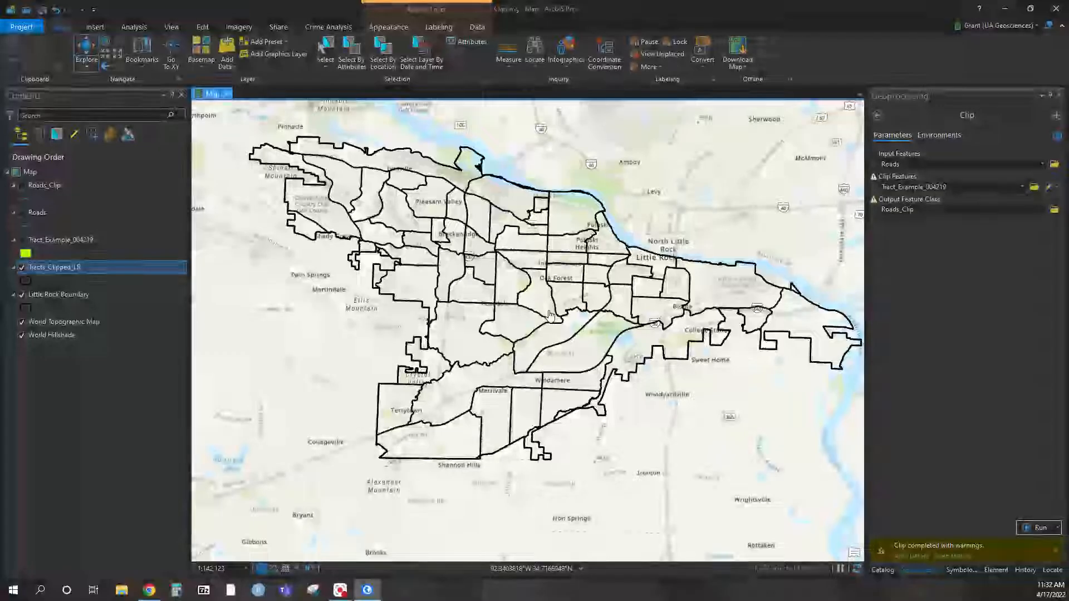